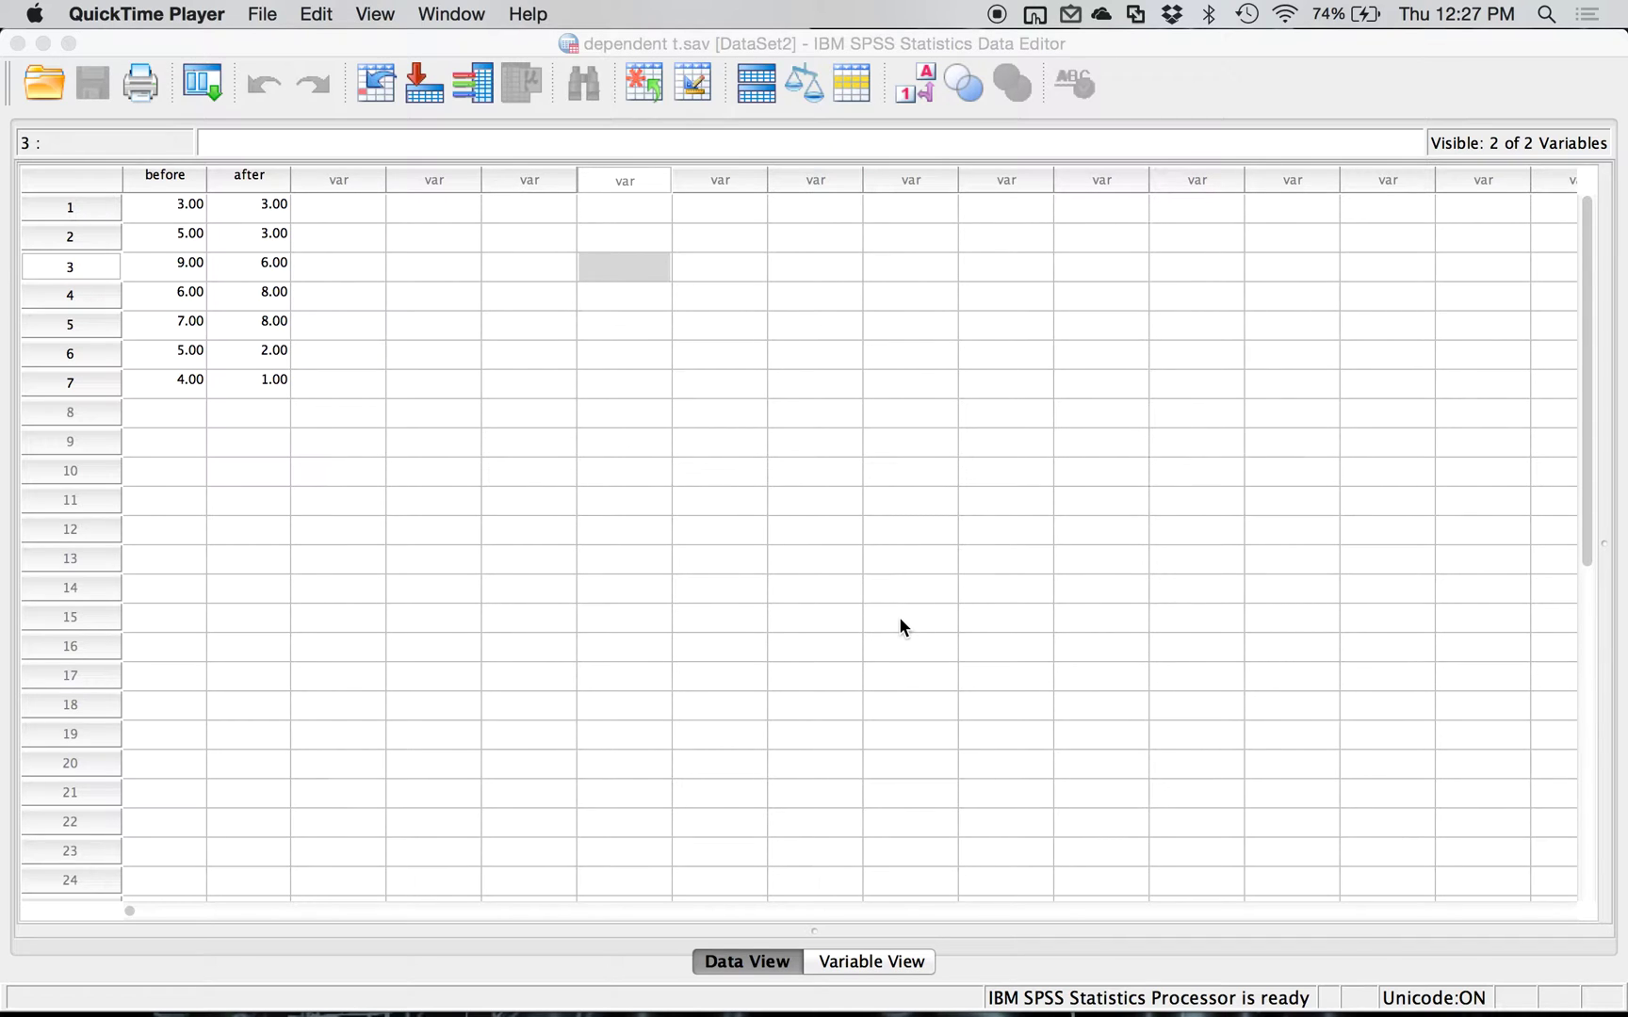
# Step: Select the before column in the data editor, then open and enlarge the Paired-Samples T Test dialog
pyautogui.click(176, 241)
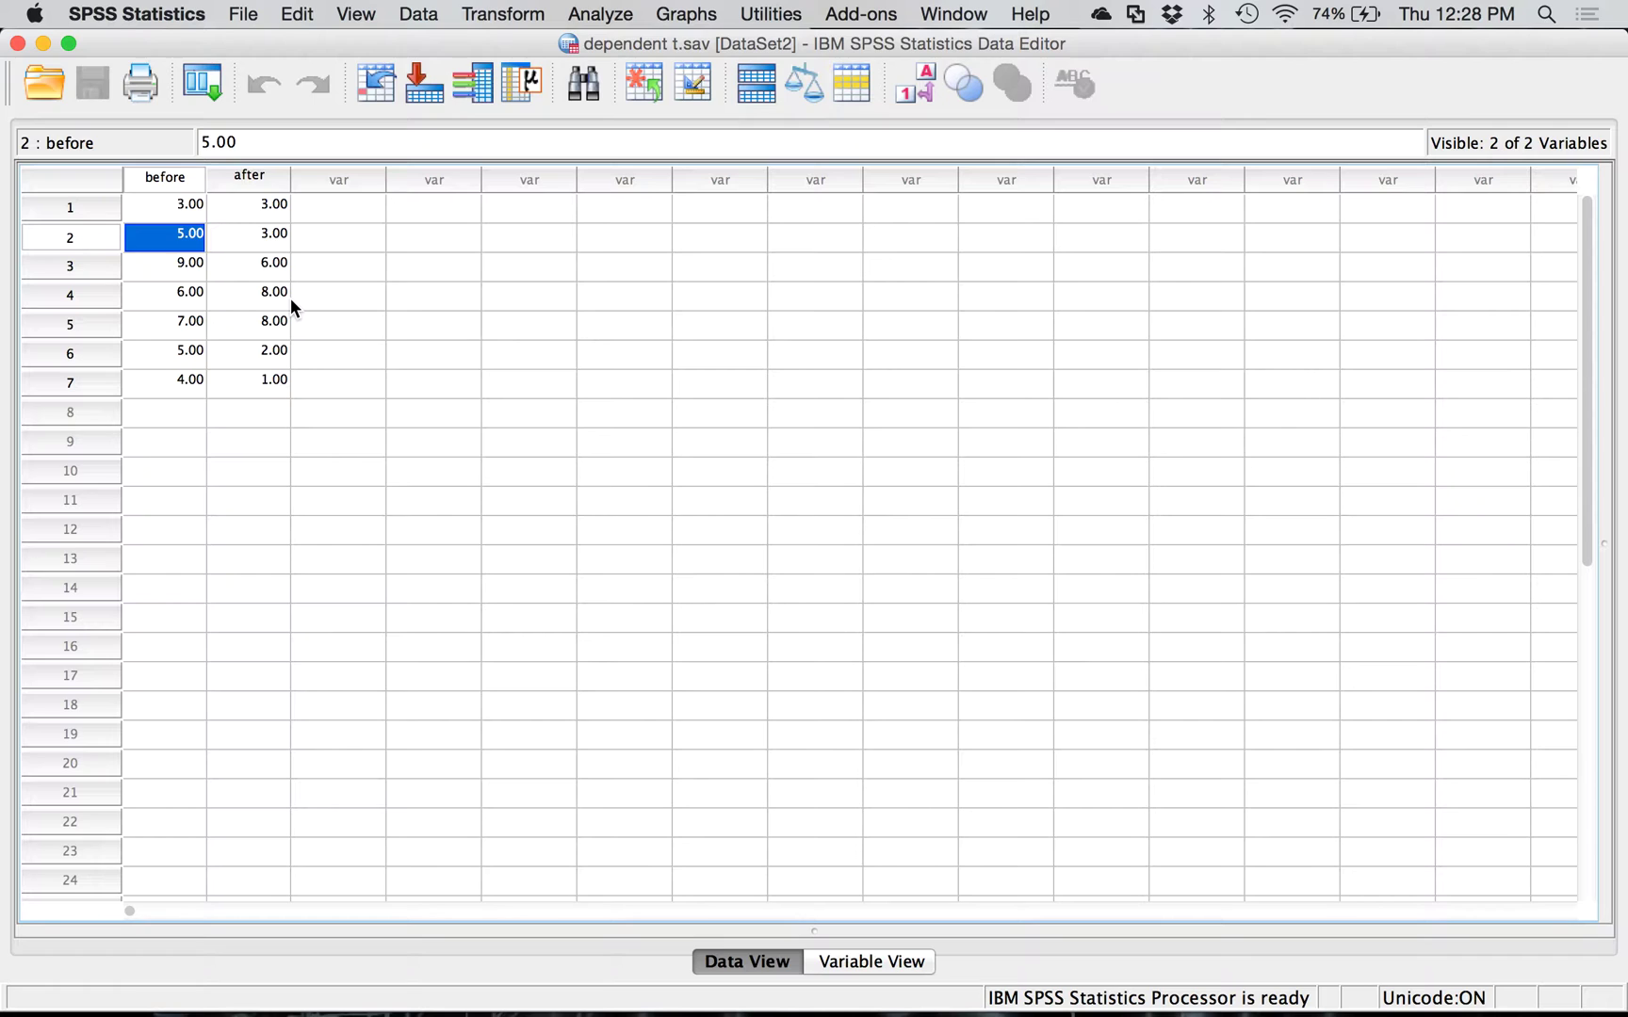
pyautogui.click(175, 183)
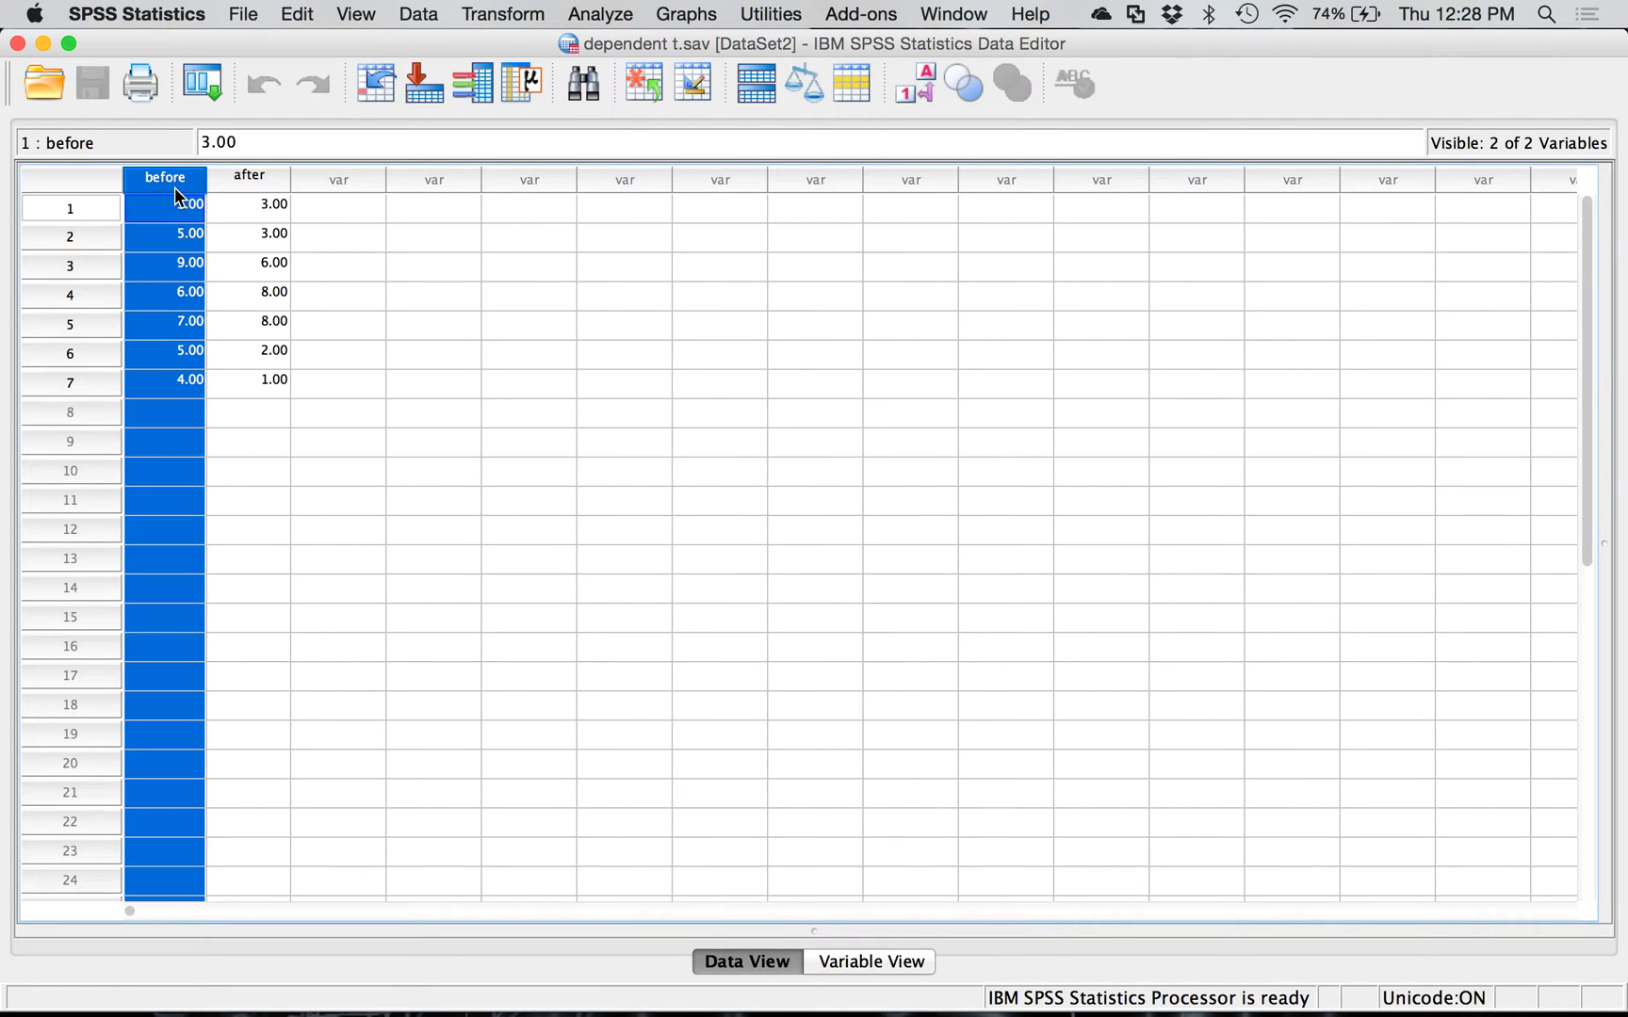
pyautogui.click(102, 208)
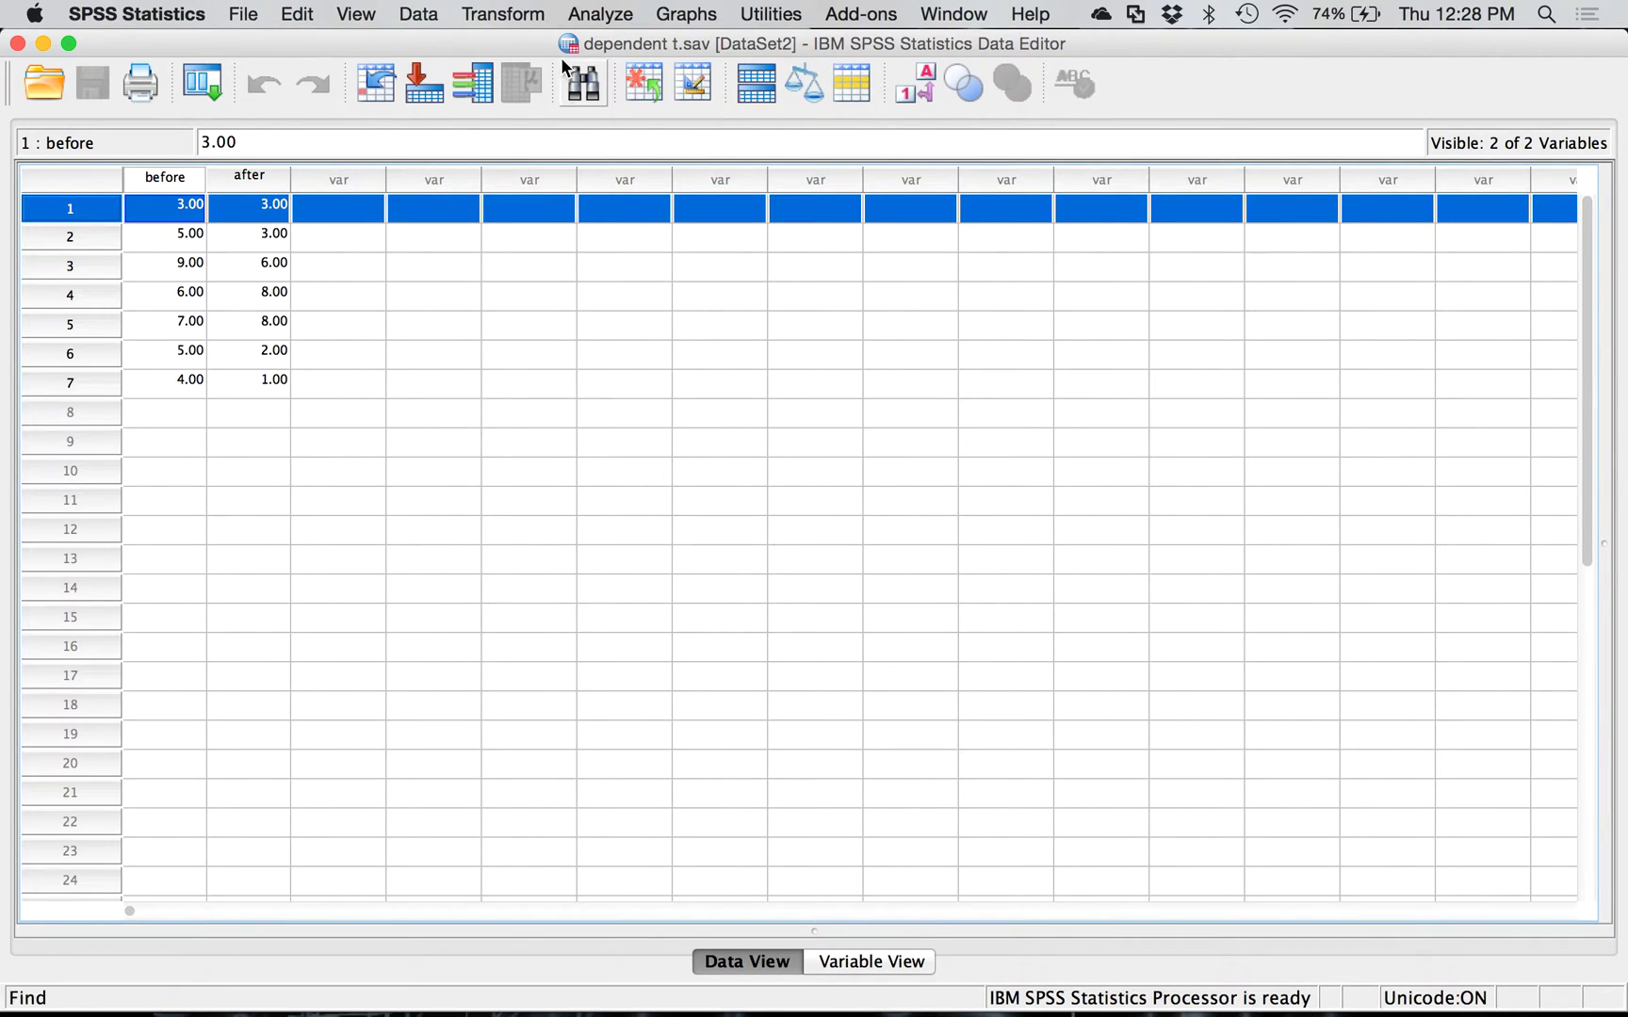
pyautogui.click(603, 22)
pyautogui.moveTo(653, 93)
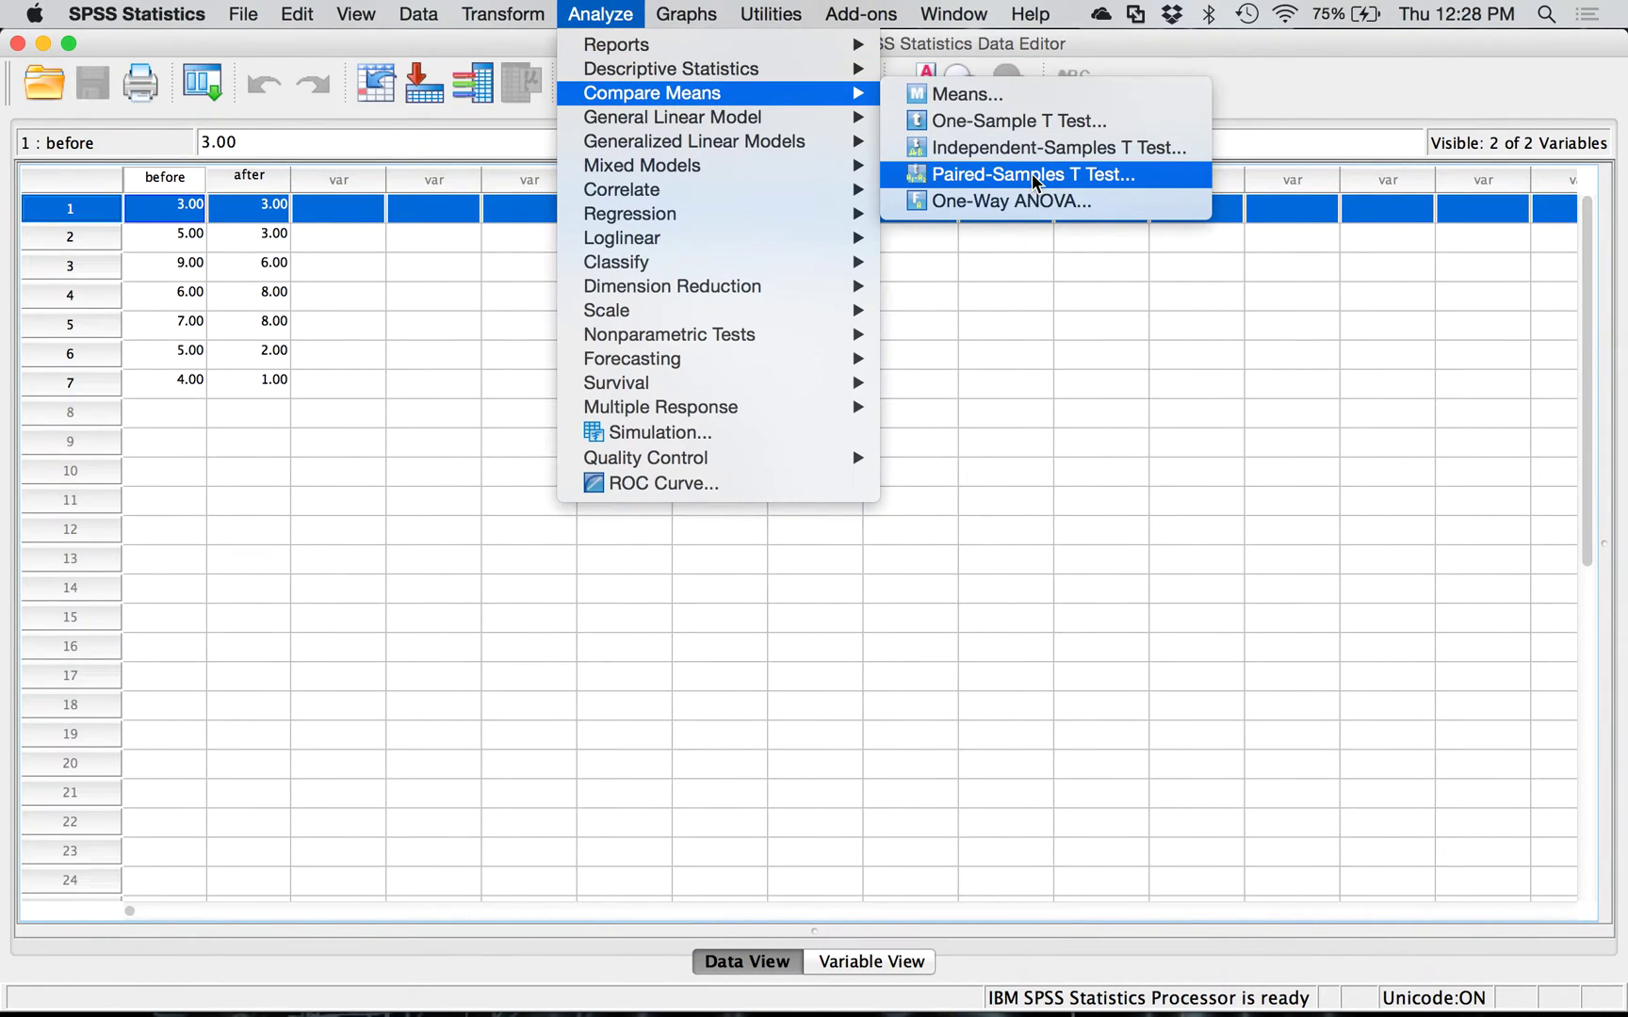
pyautogui.click(1035, 174)
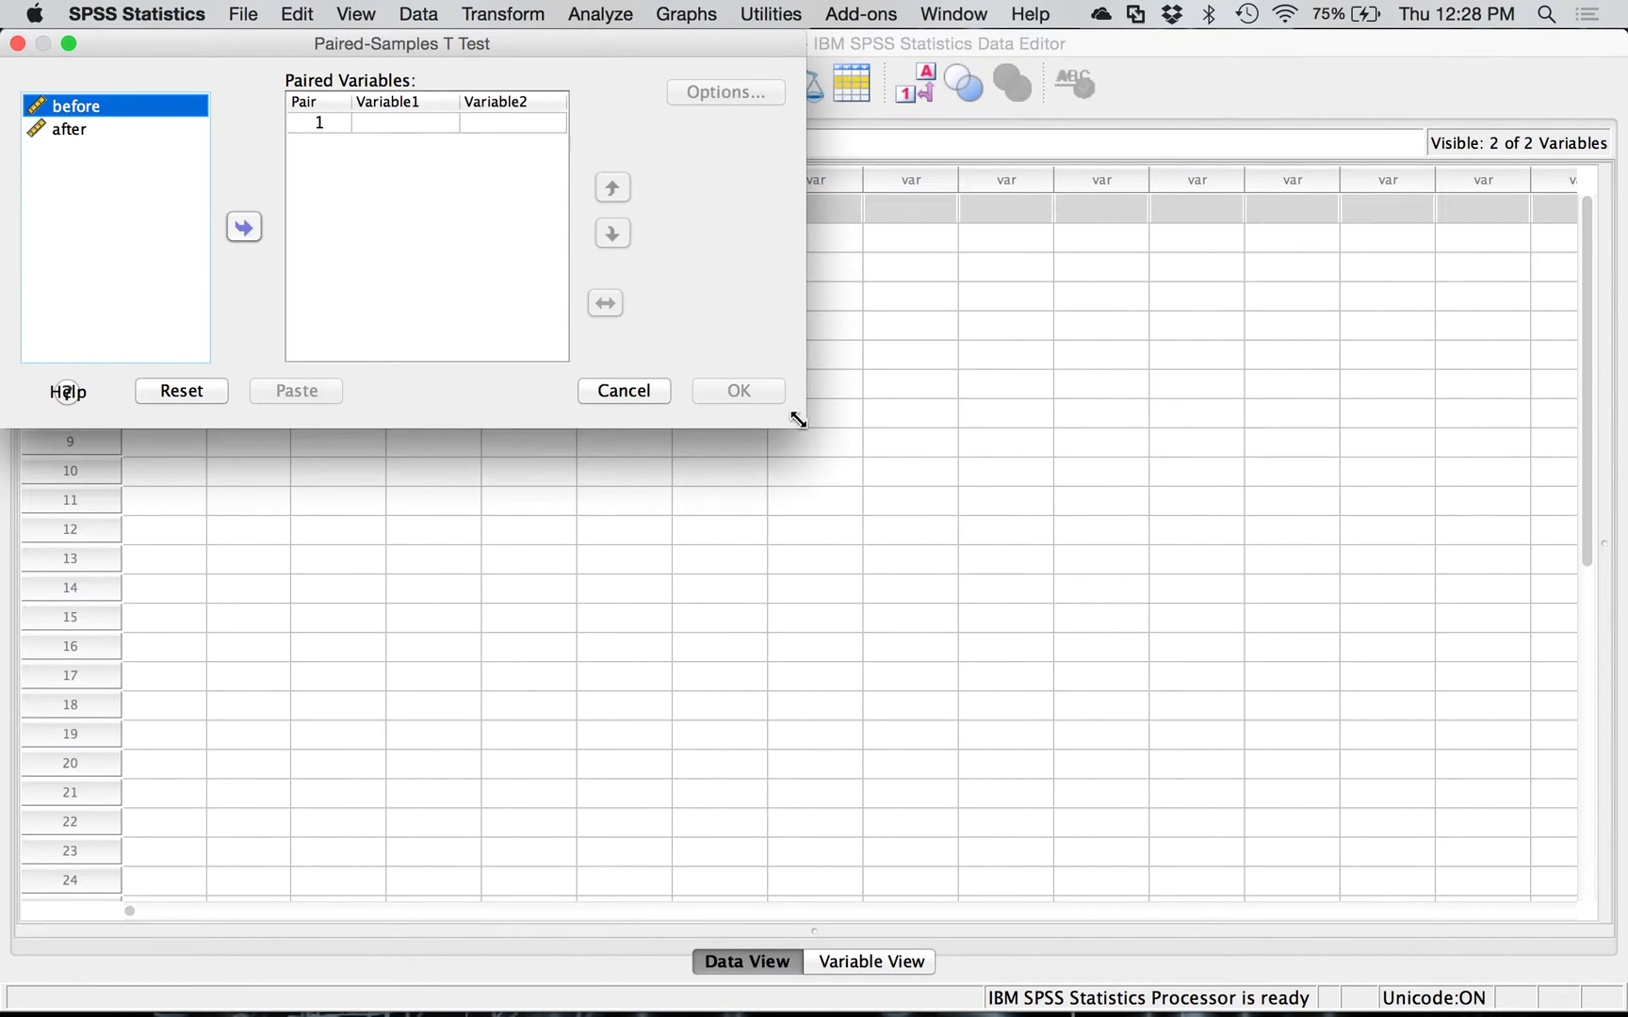
pyautogui.moveTo(802, 426); pyautogui.dragTo(1088, 625)
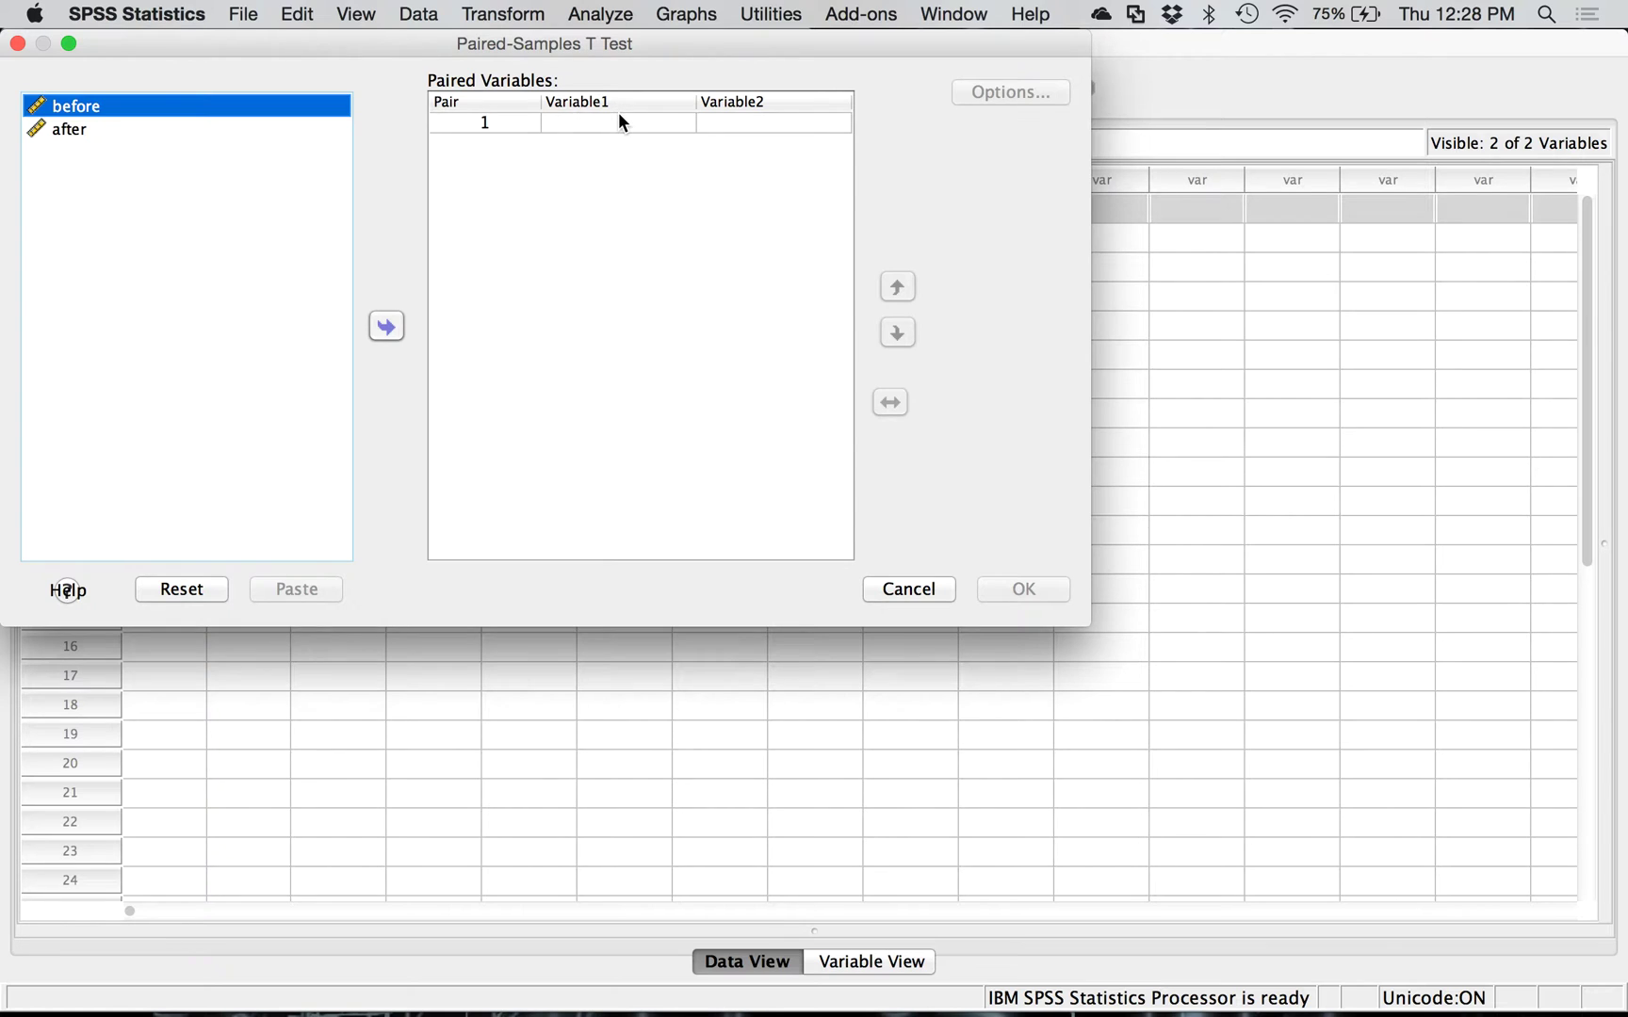
# Step: Pair after as Variable1 with before as Variable2 and check the test options
pyautogui.doubleClick(58, 129)
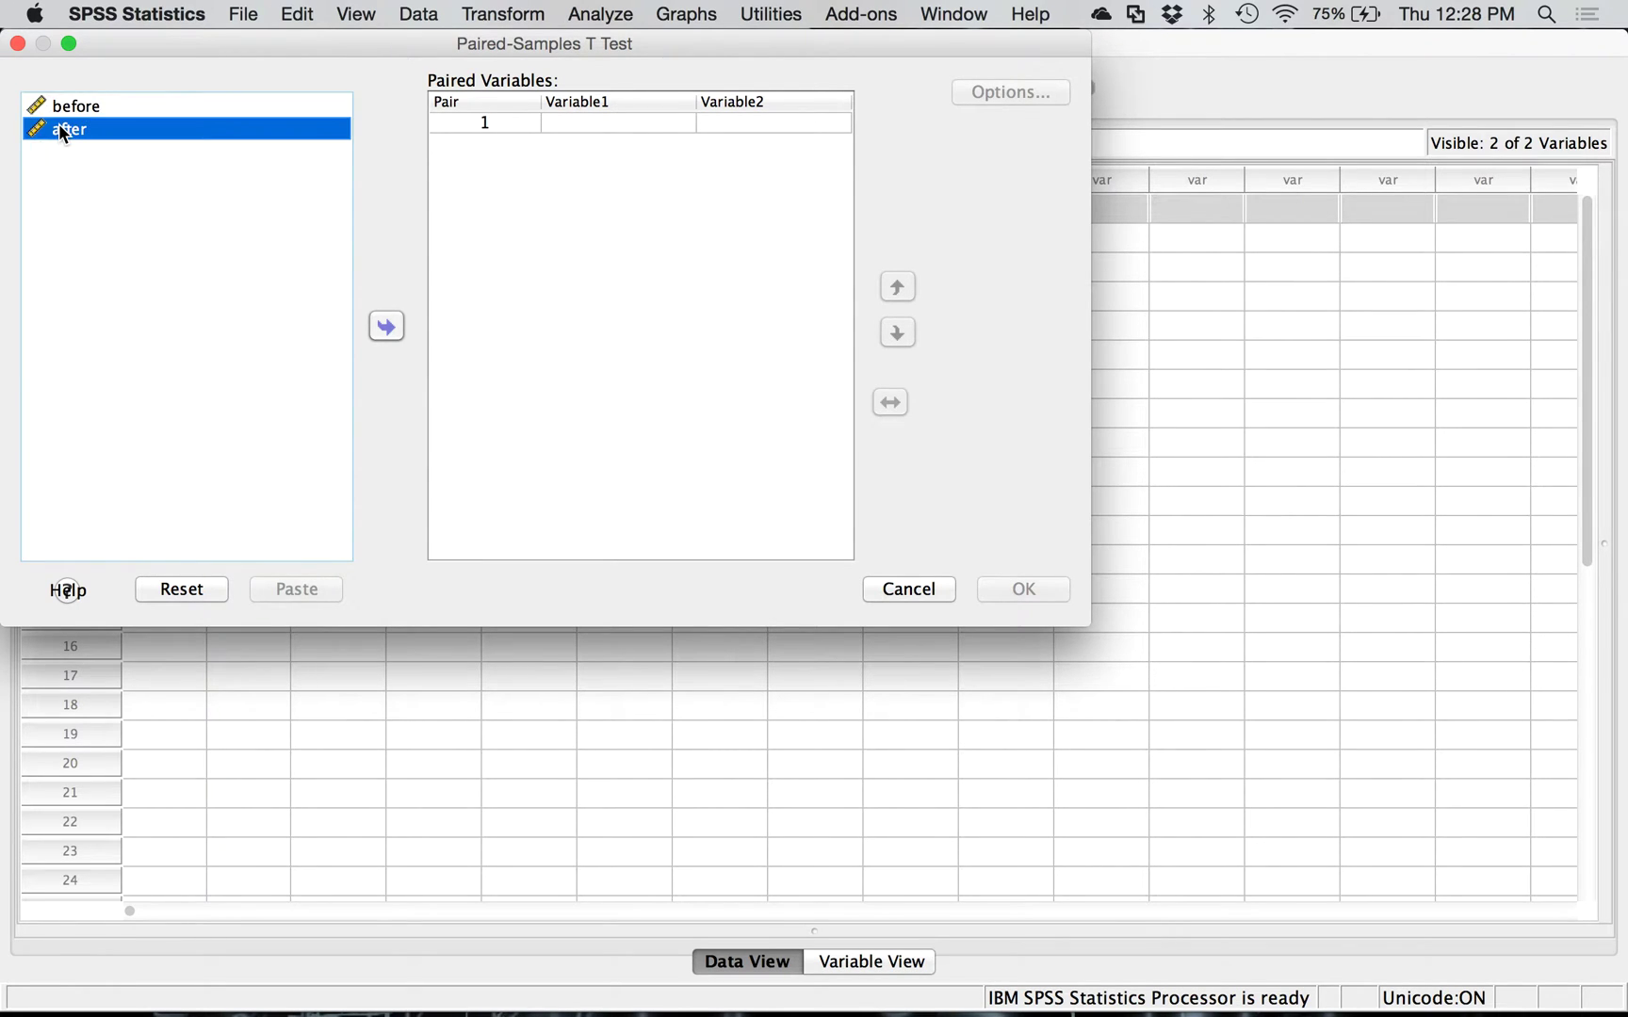
pyautogui.click(769, 389)
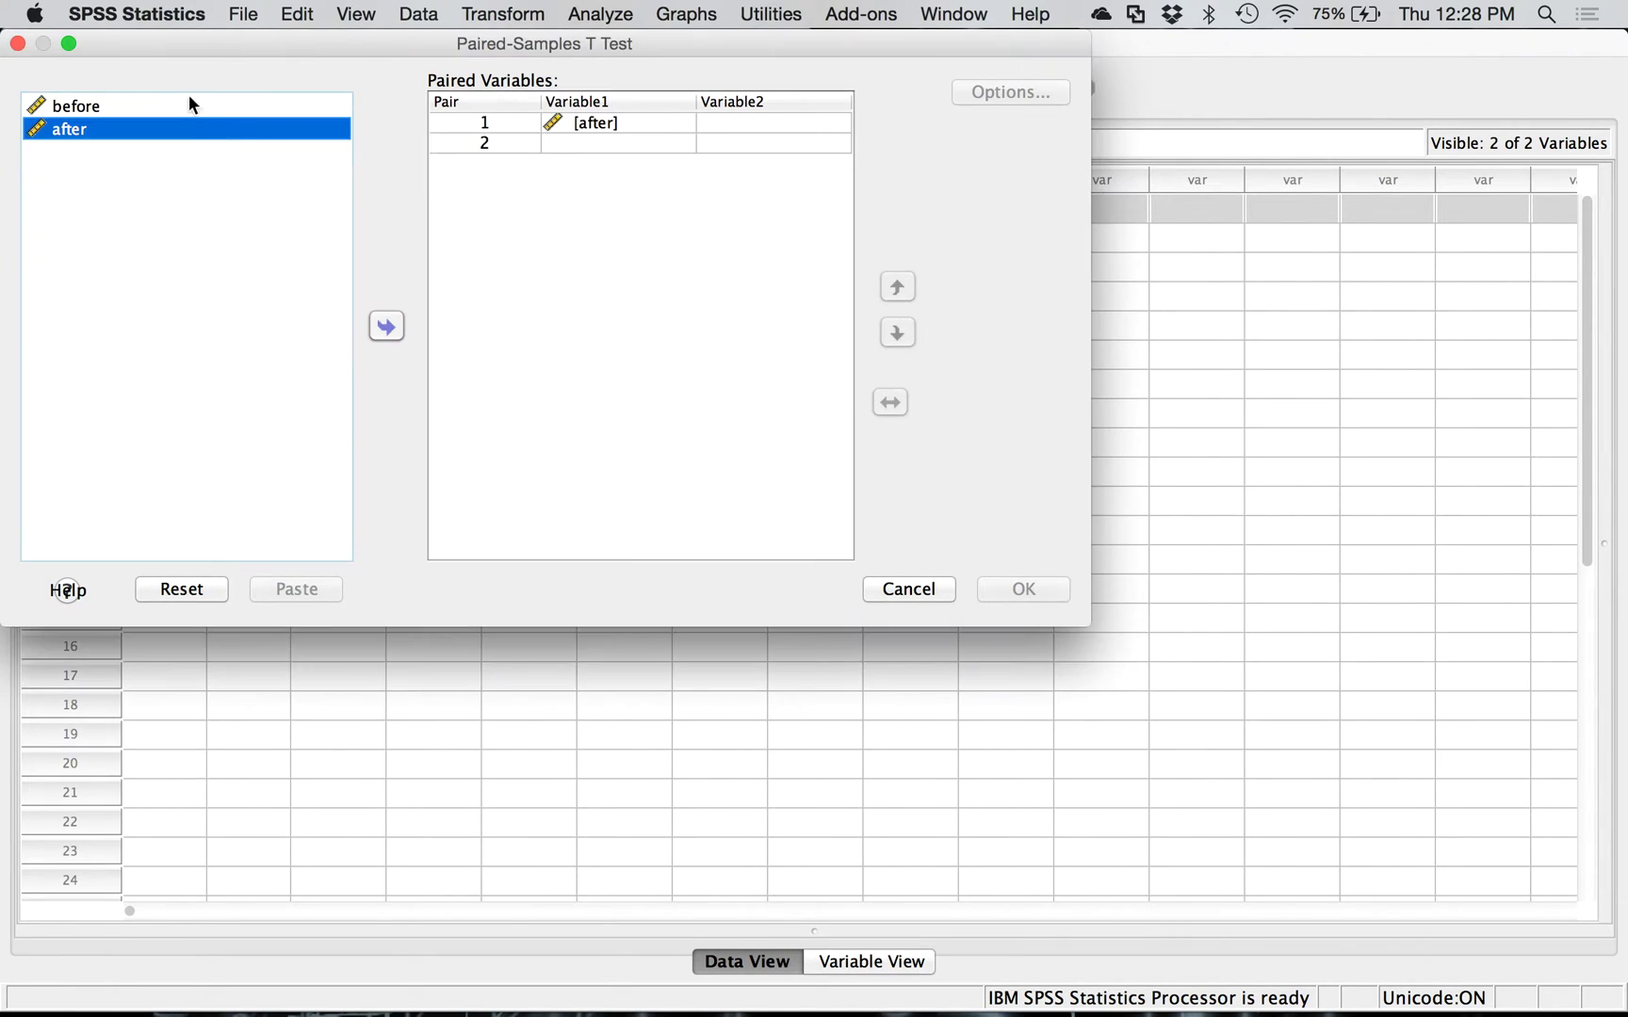
pyautogui.click(80, 107)
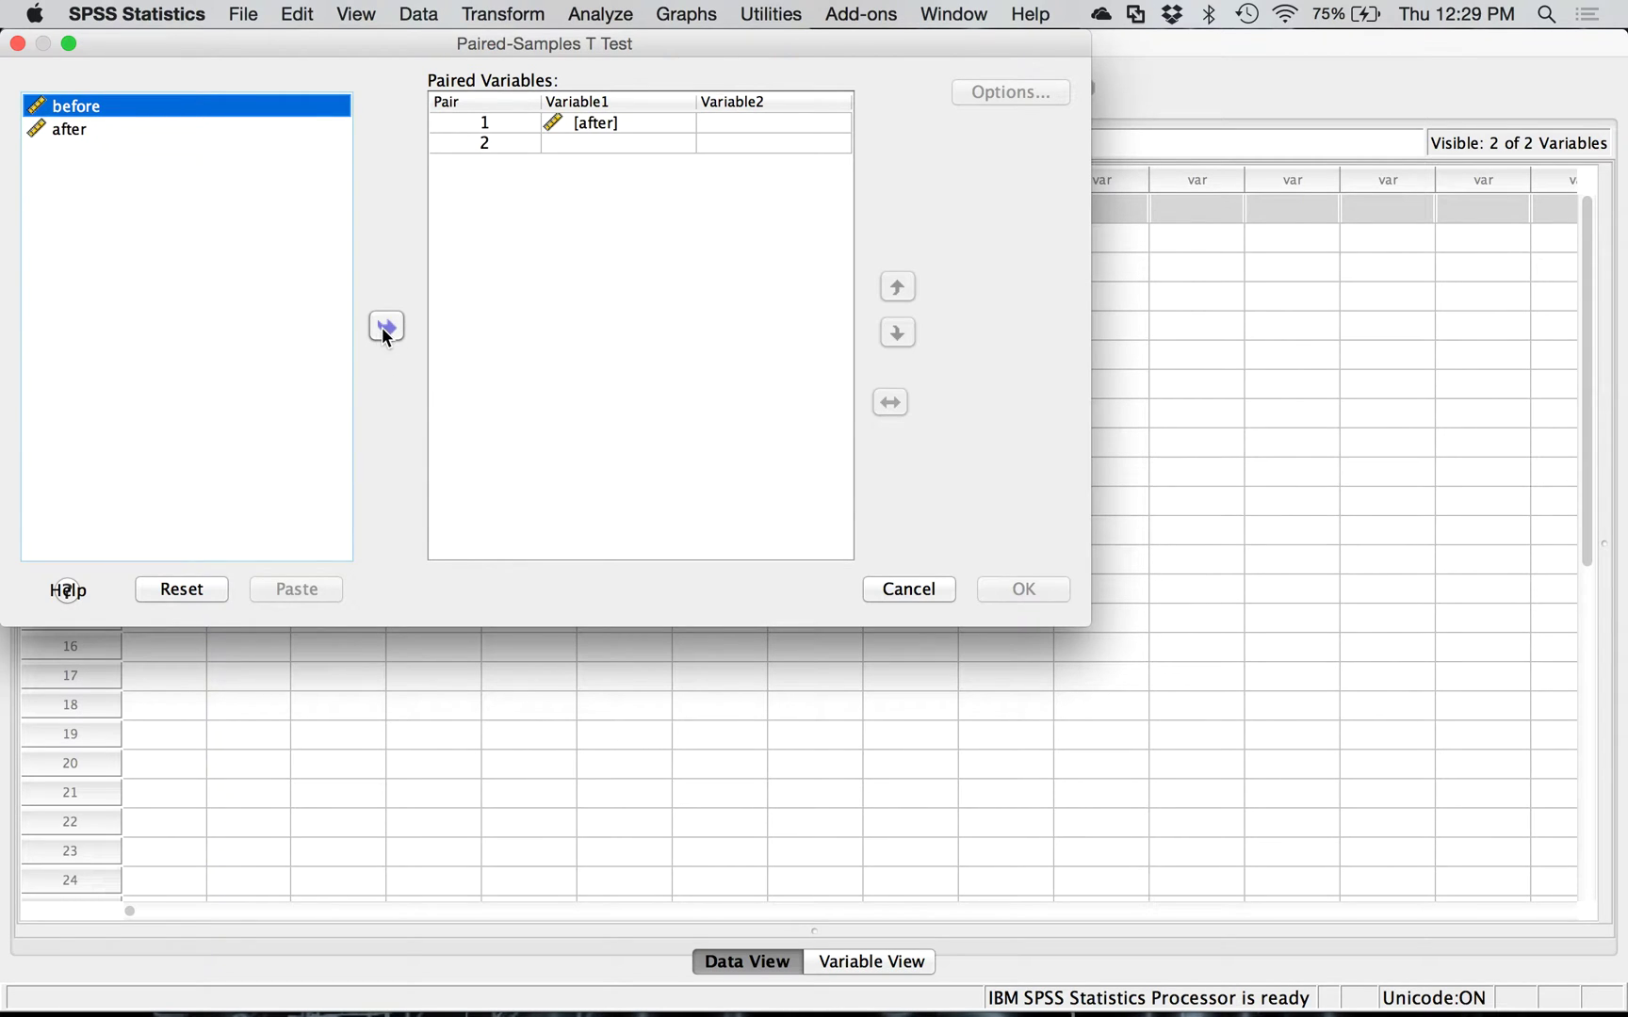
pyautogui.click(385, 330)
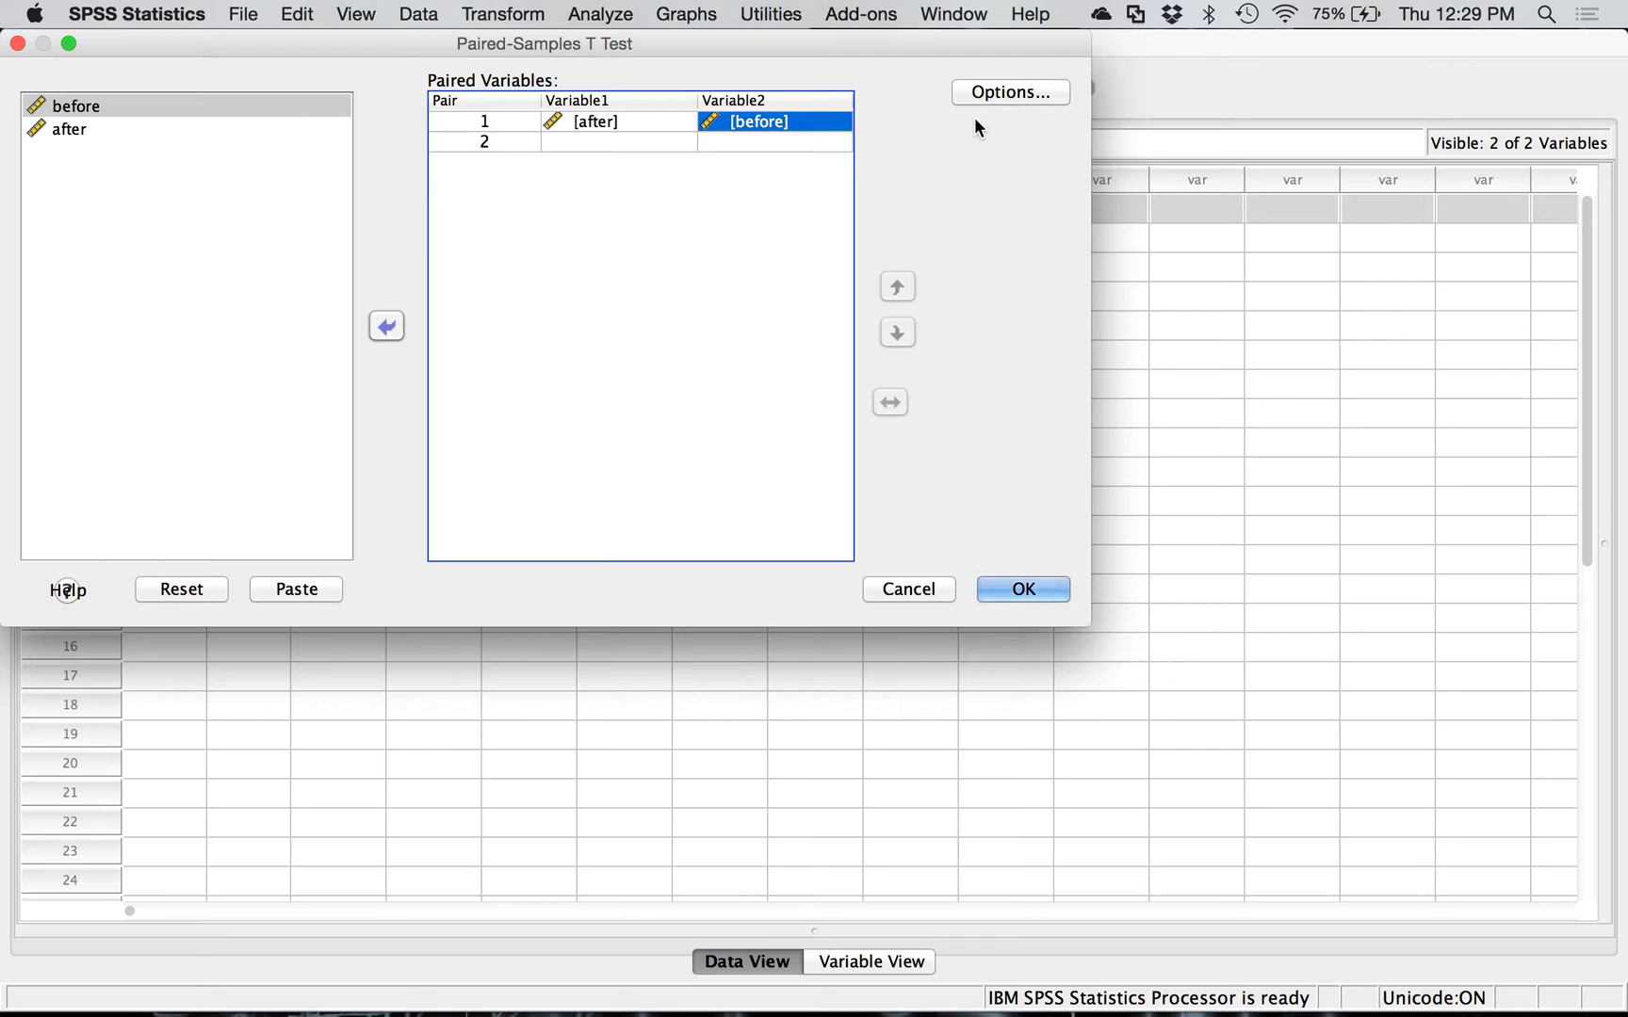
pyautogui.click(987, 95)
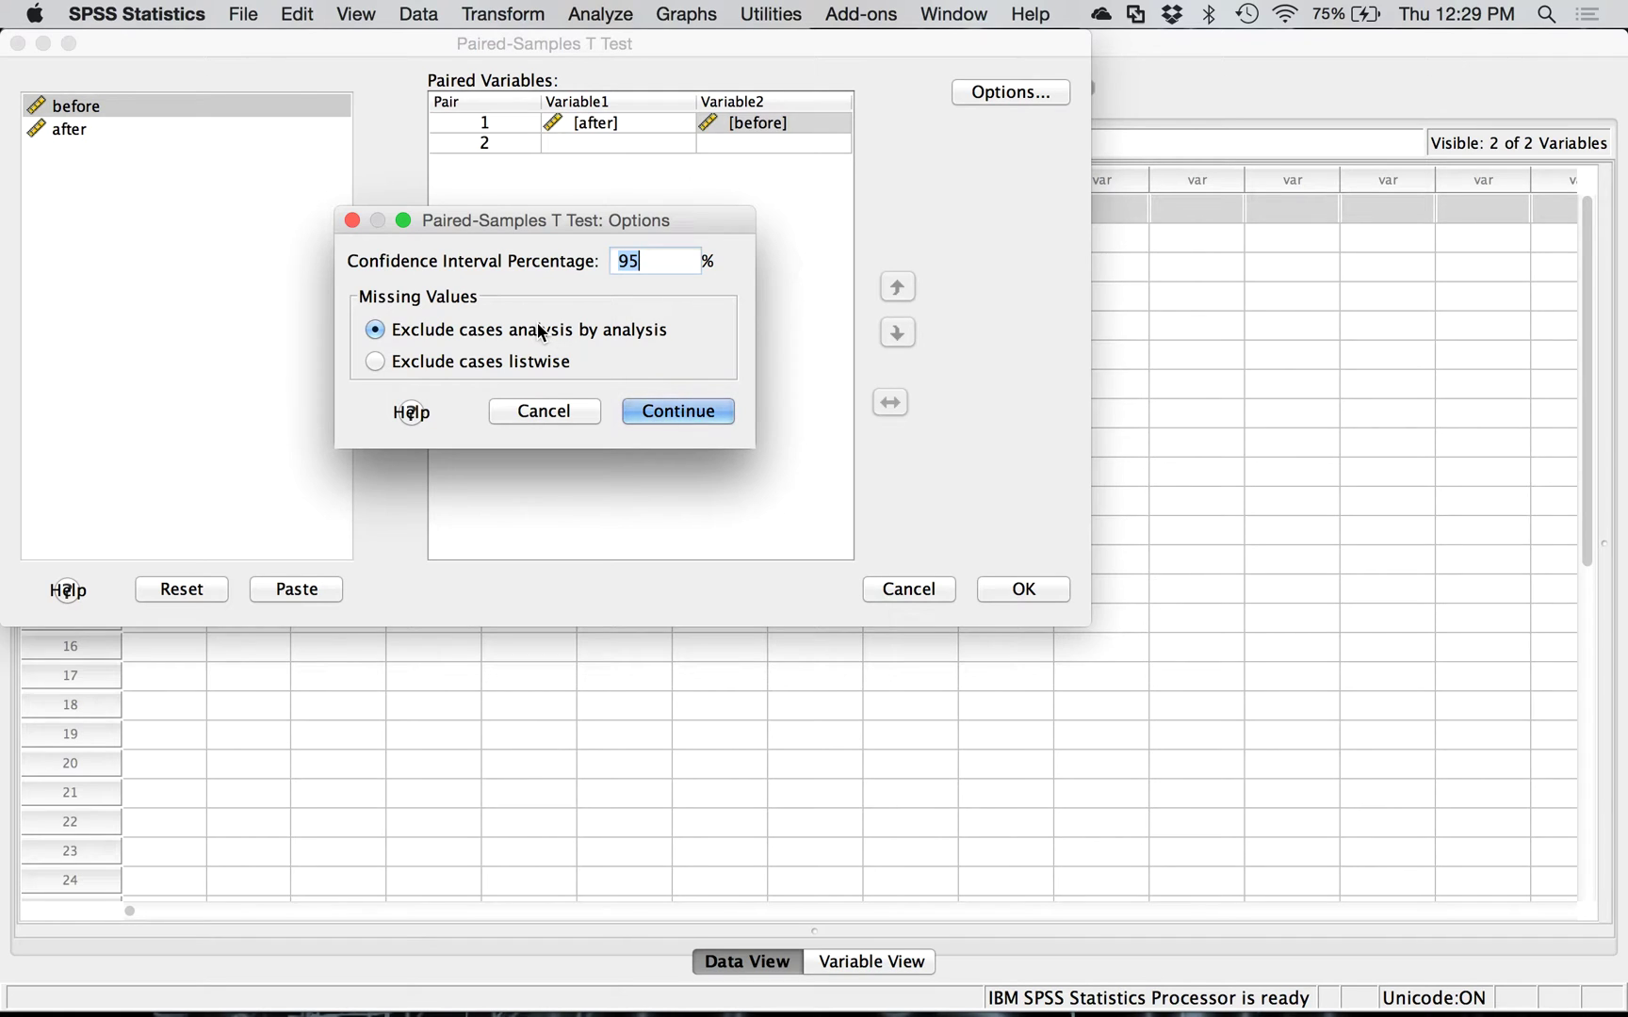
# Step: Run the after-versus-before paired t-test with the default 95% confidence interval
pyautogui.click(648, 422)
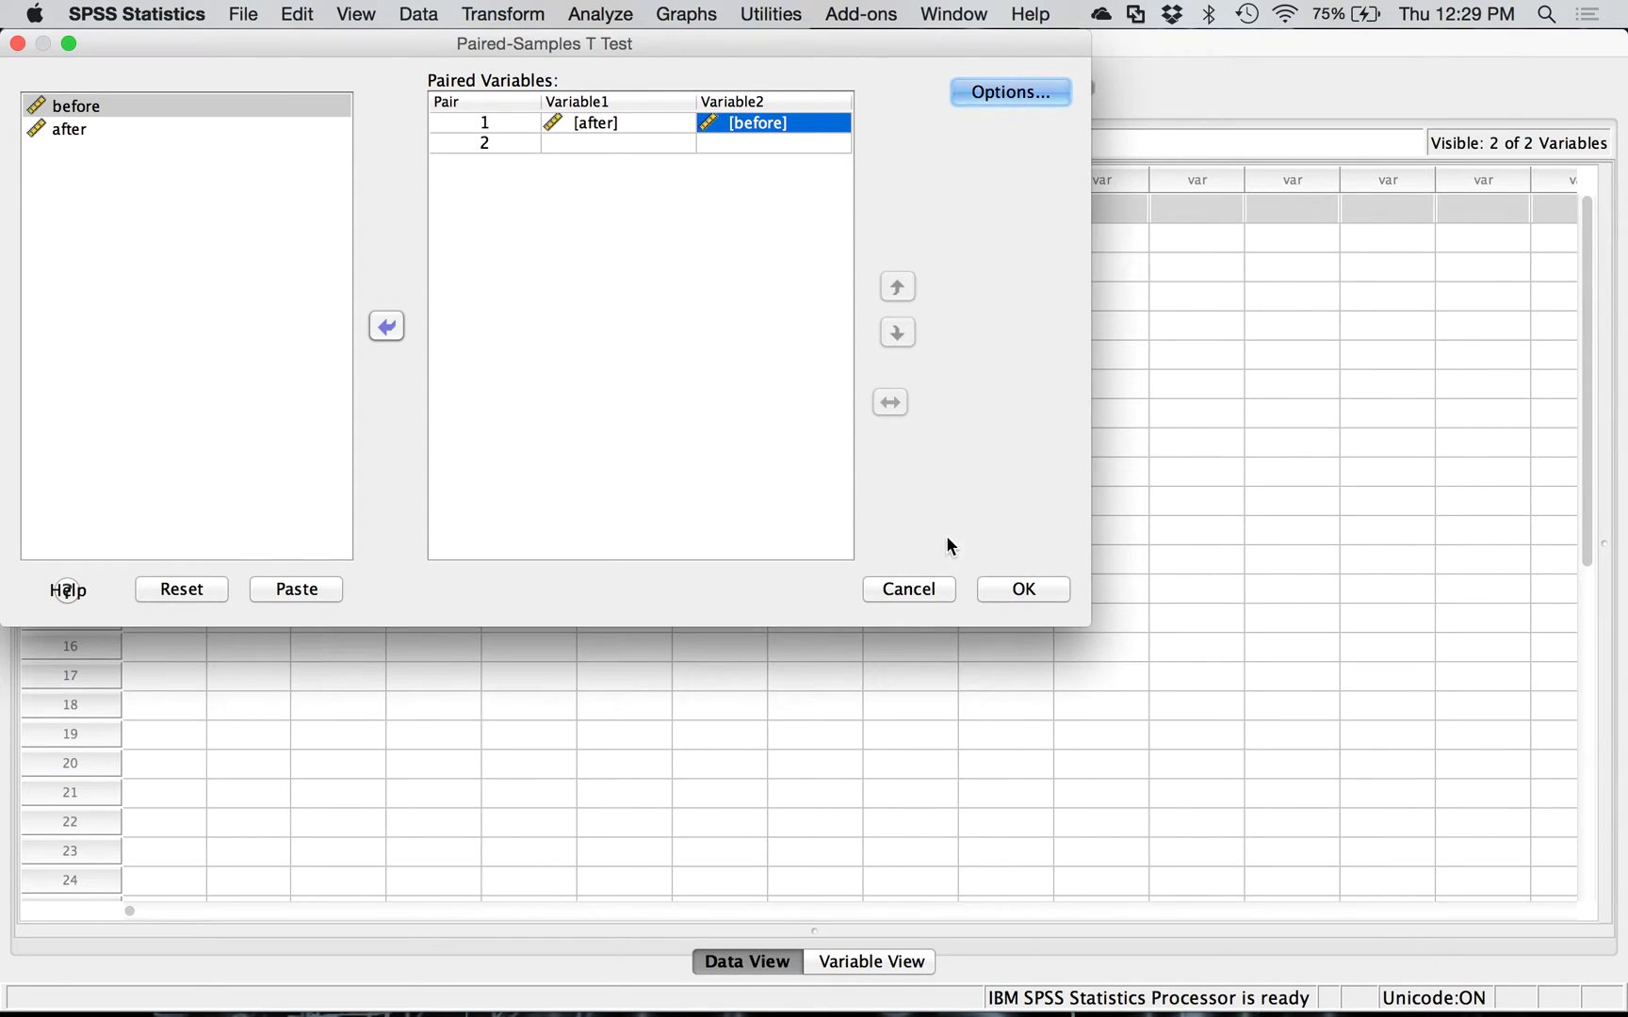
pyautogui.click(1022, 590)
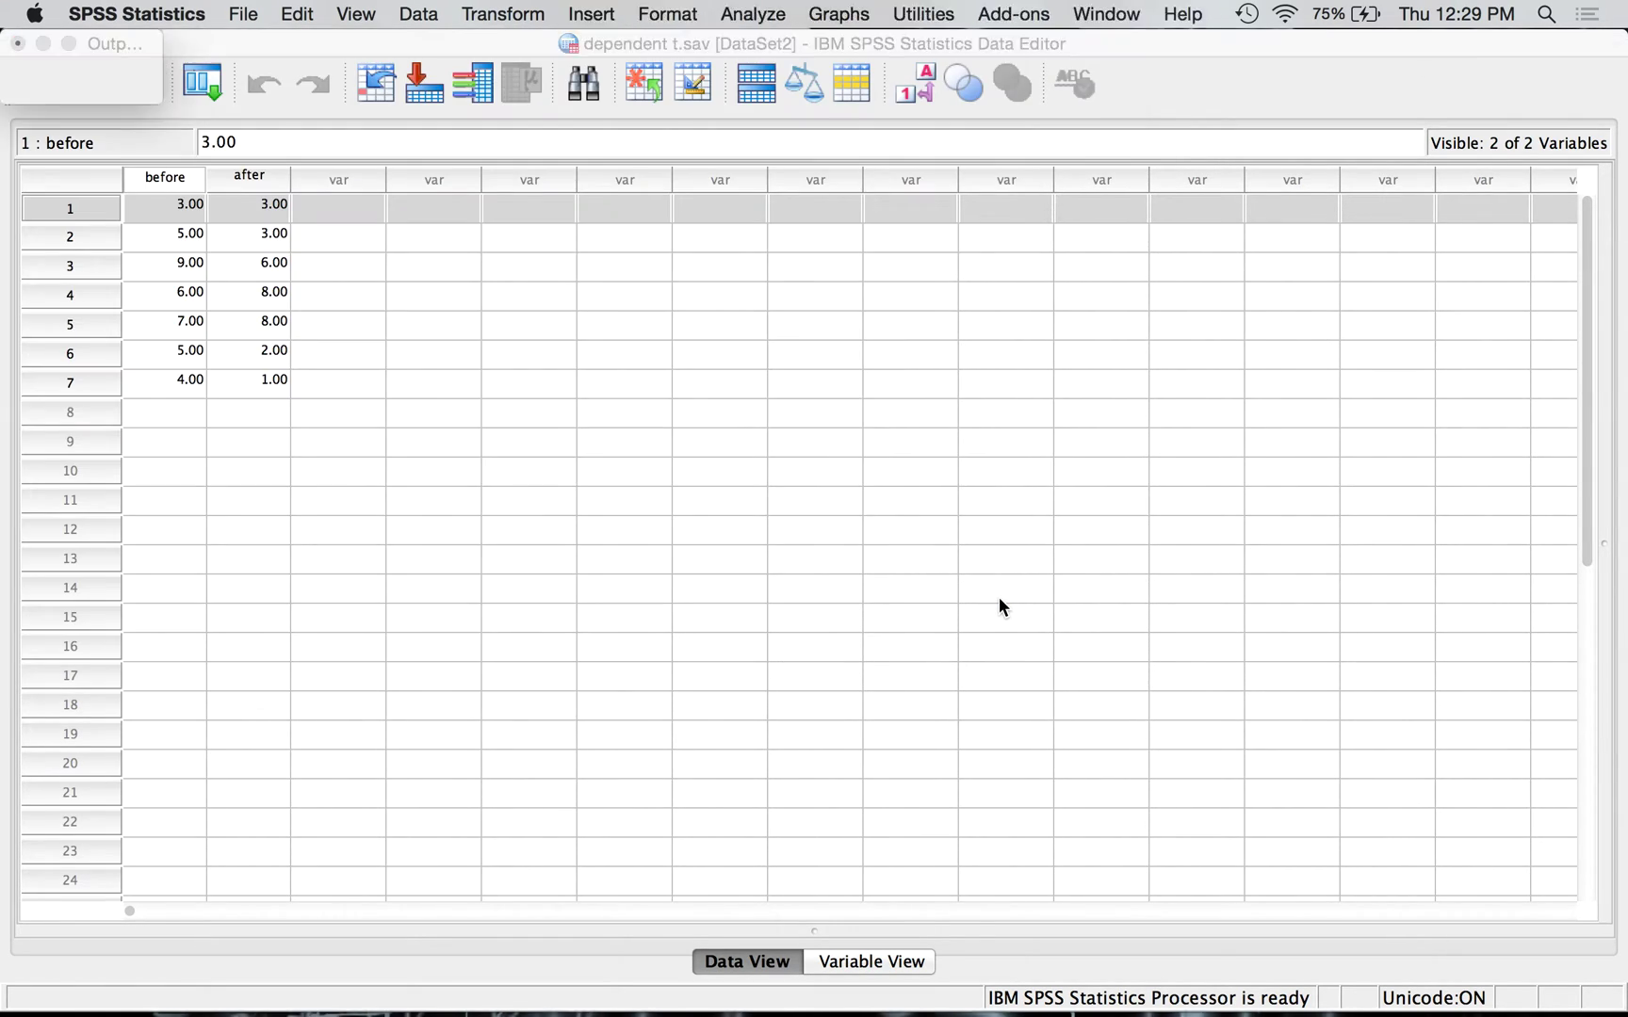
pyautogui.click(123, 44)
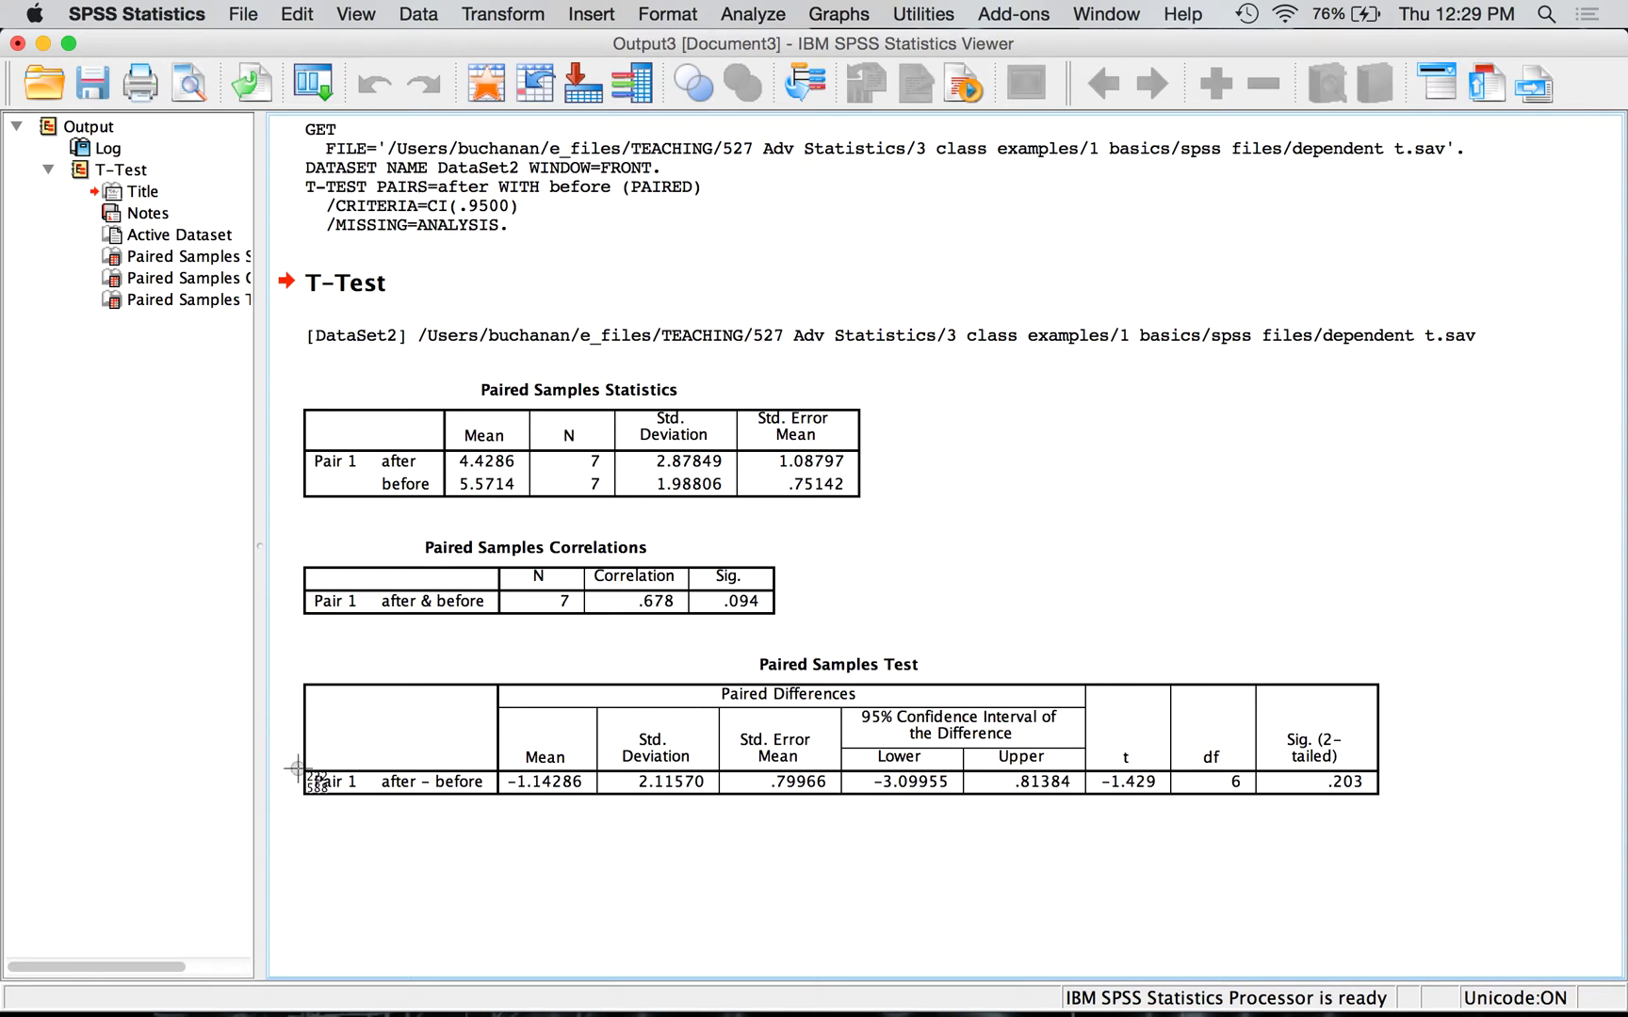
# Step: Capture the Paired Samples Test table as a screenshot and switch to Word
pyautogui.press('super+shift+4')
pyautogui.moveTo(289, 638)
pyautogui.mouseDown()
pyautogui.moveTo(941, 832)
pyautogui.moveTo(1424, 829)
pyautogui.mouseUp()
pyautogui.hotkey('ctrl', 'Up')
pyautogui.click(299, 664)
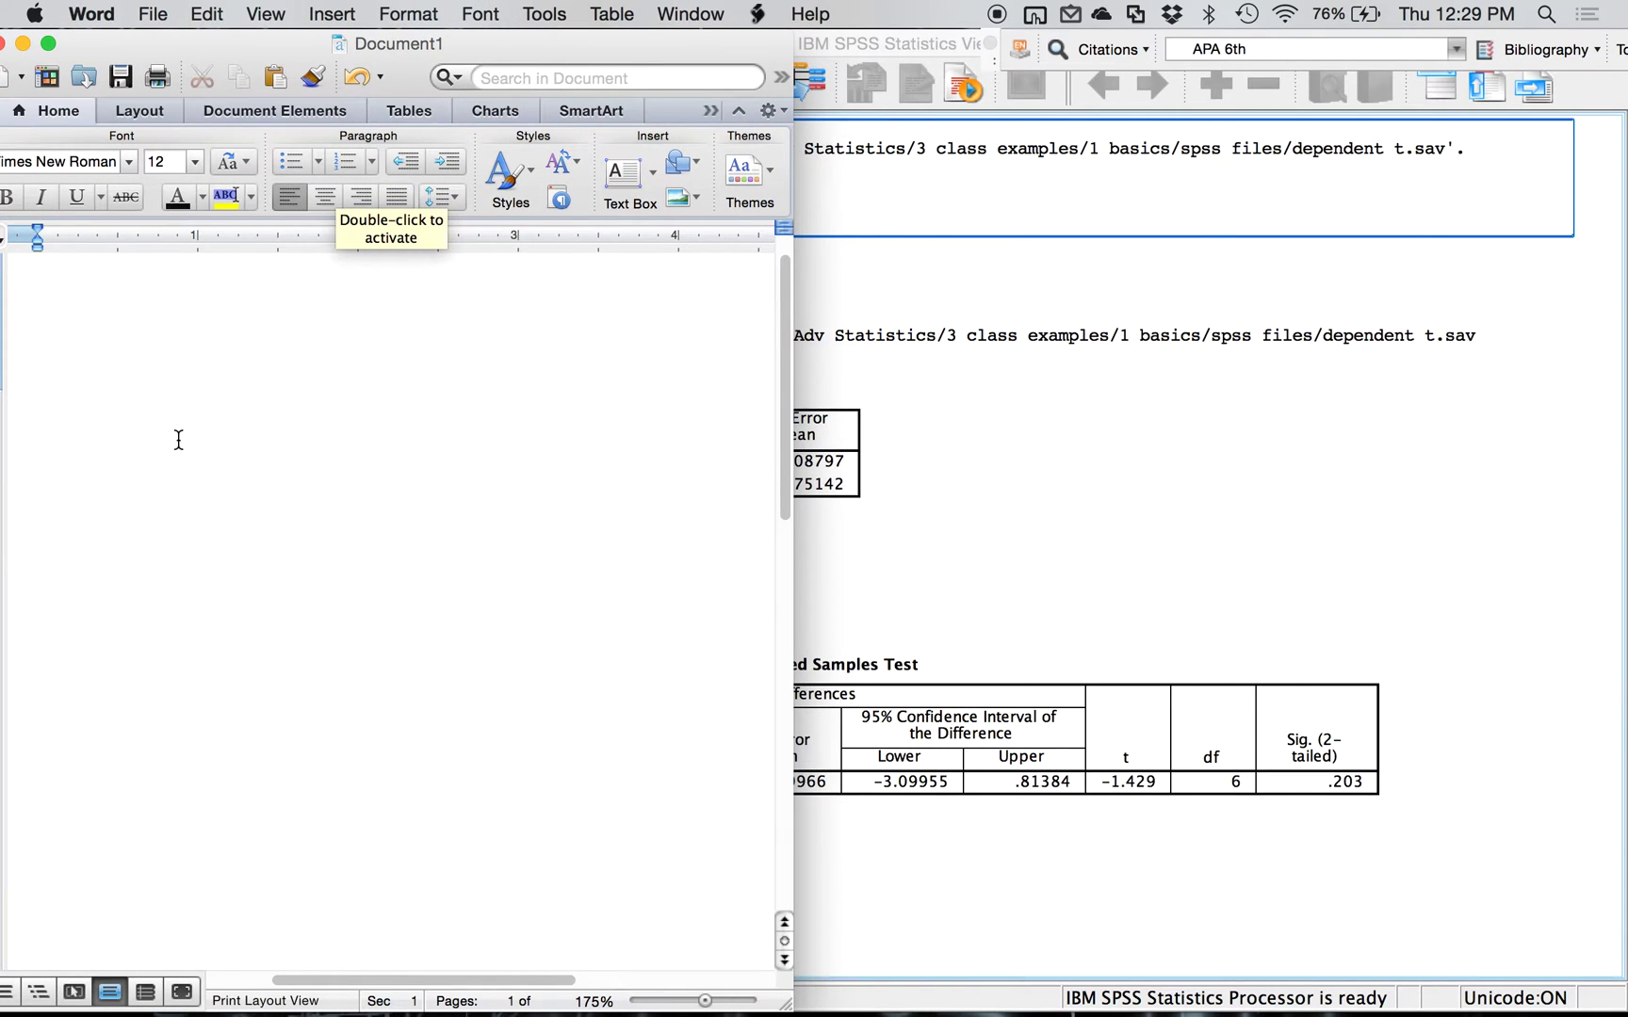
# Step: Maximize Word and type the template 't(df) = t value,' with an italic t
pyautogui.doubleClick(527, 44)
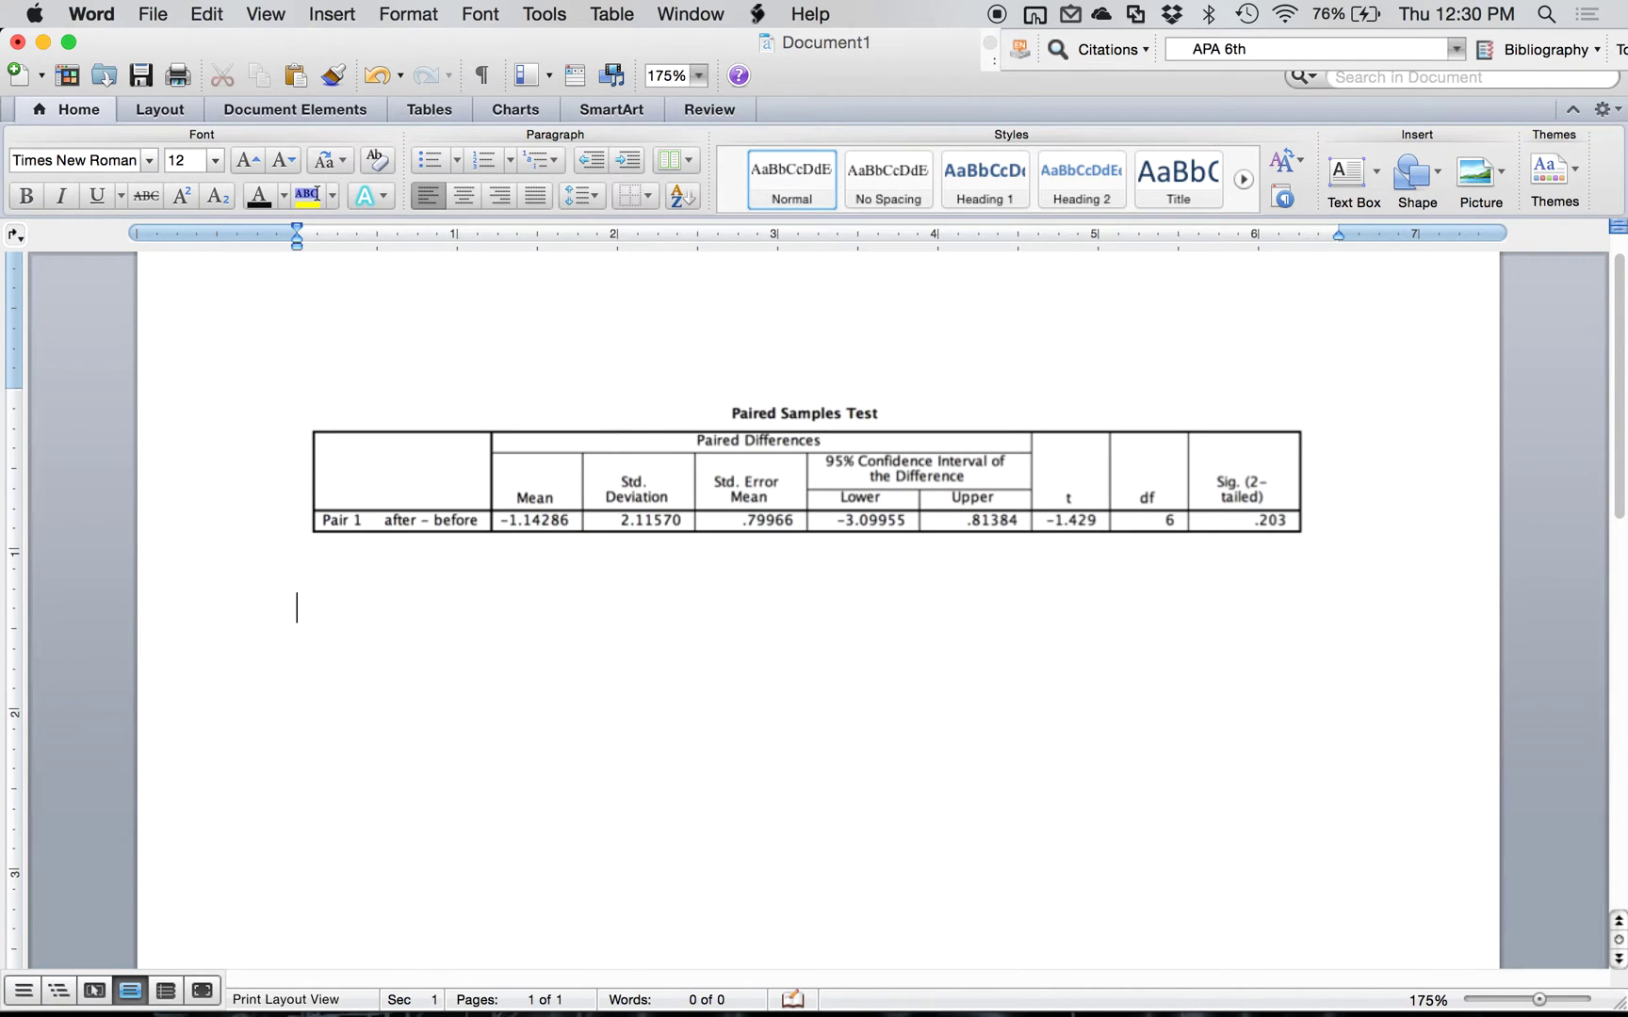
pyautogui.press('super+i')
pyautogui.write('t')
pyautogui.press('super+i')
pyautogui.write('(df')
pyautogui.write(')')
pyautogui.write(' – t value,')
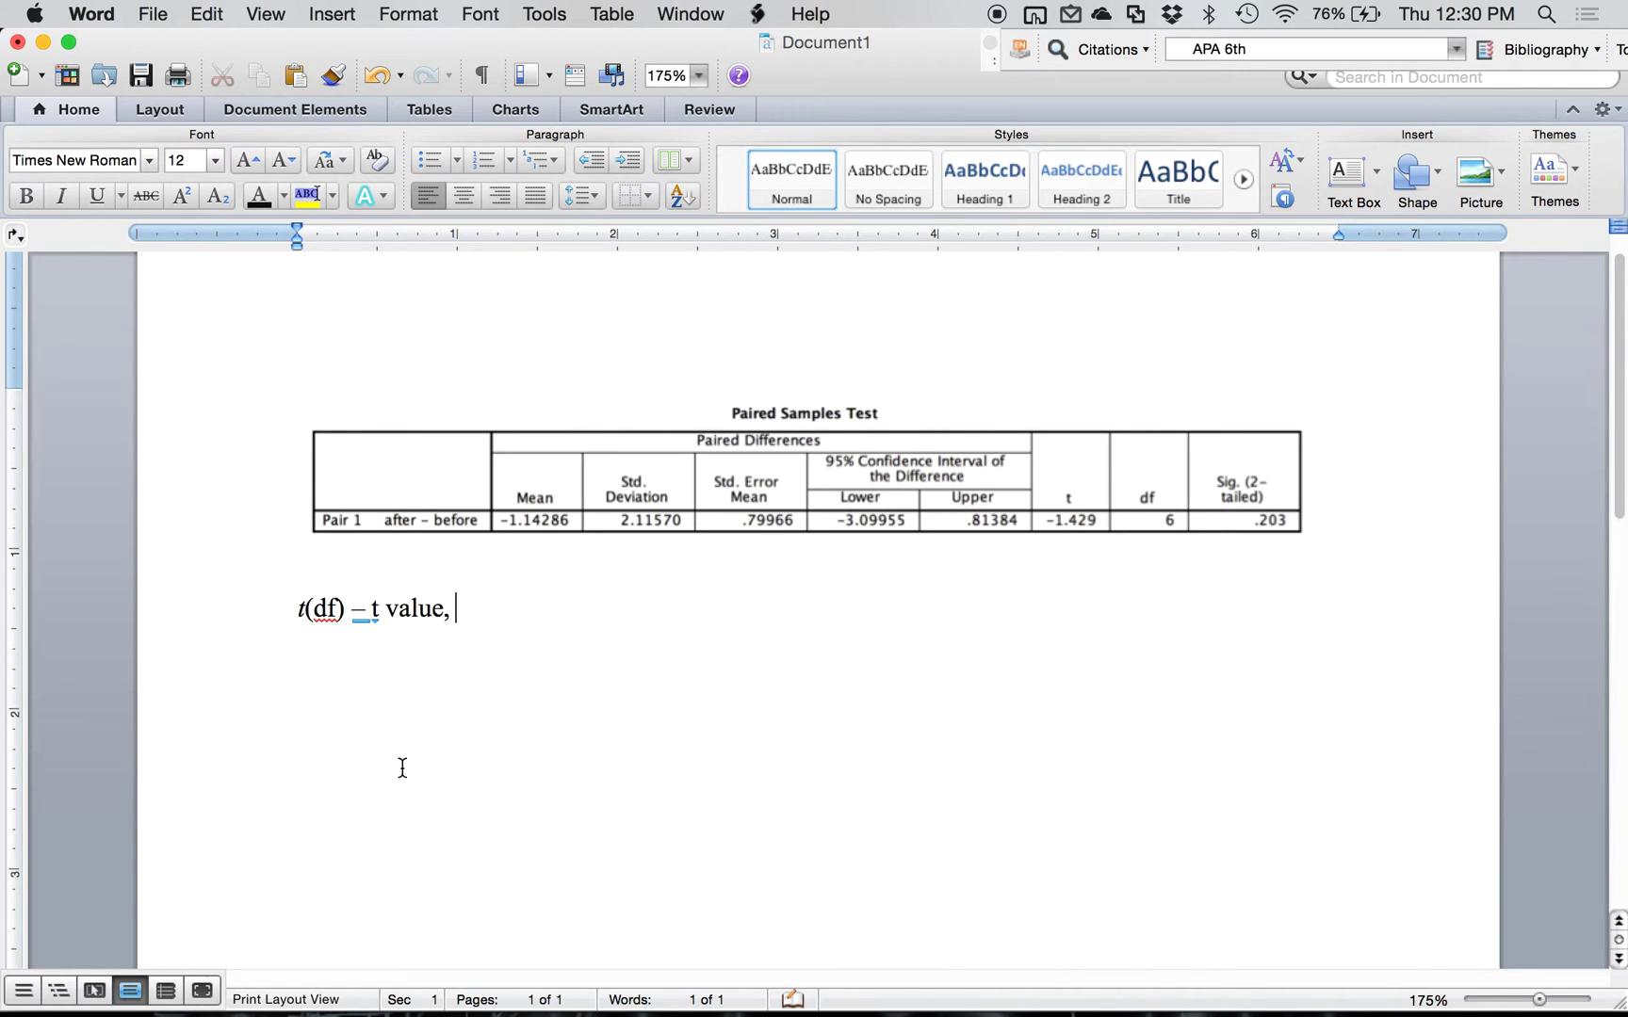
pyautogui.click(371, 607)
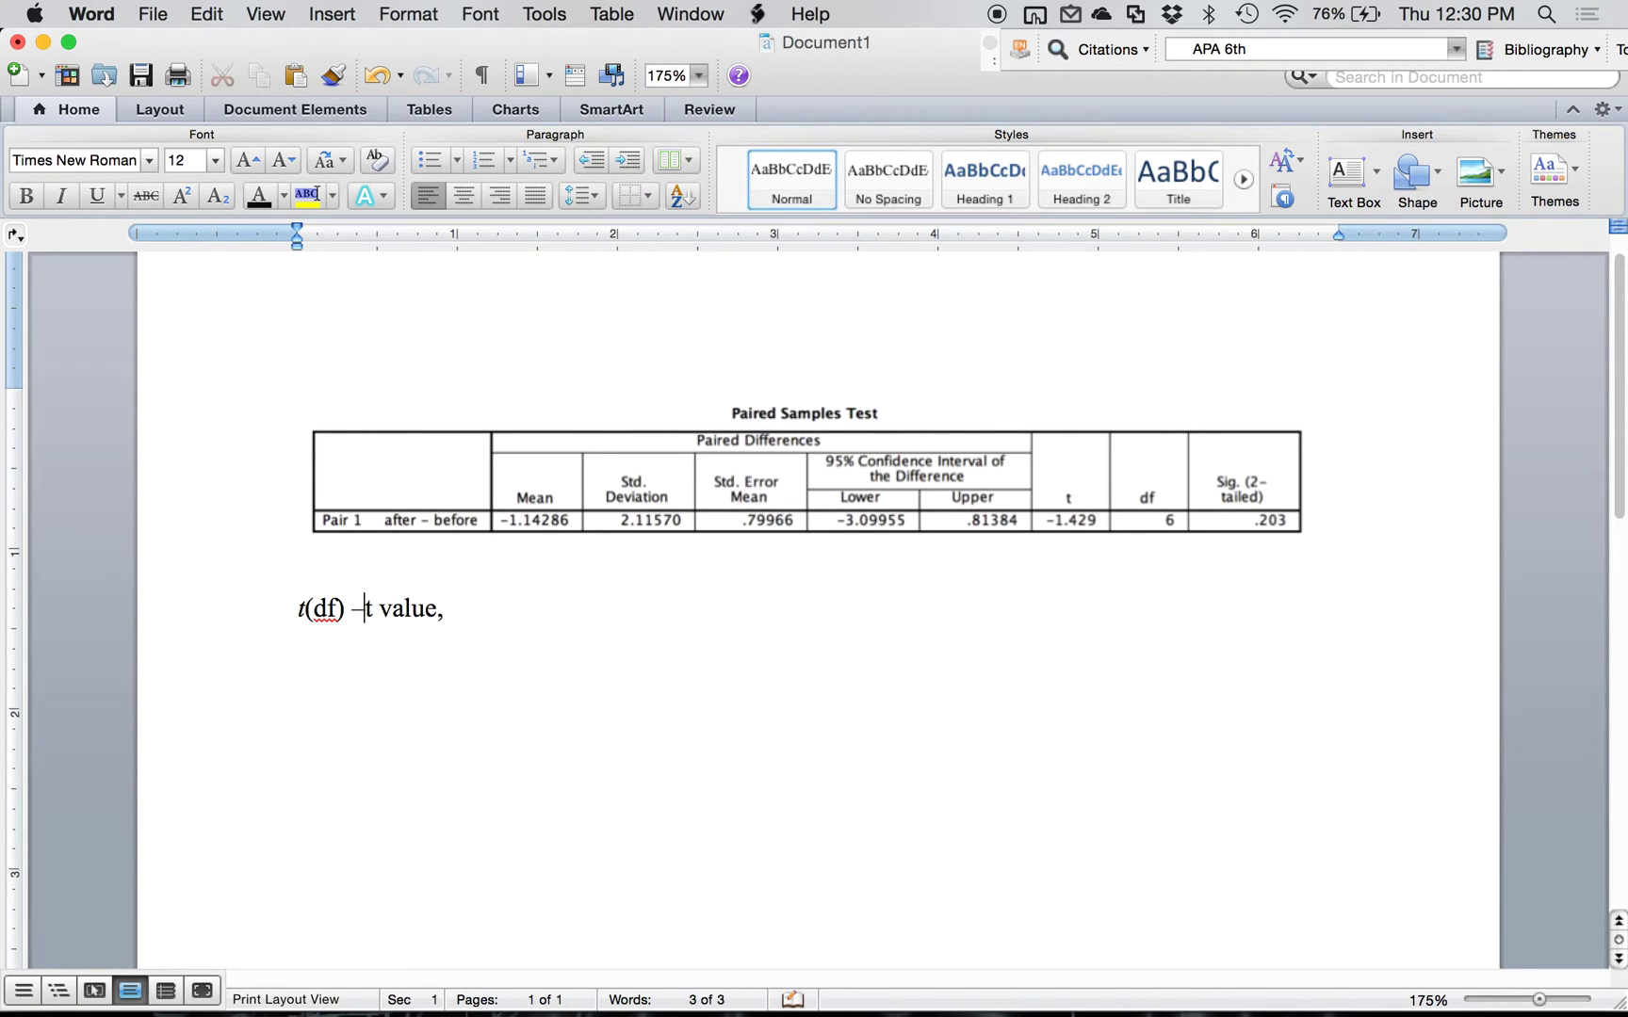
pyautogui.write('-')
pyautogui.press('BackSpace')
pyautogui.press('BackSpace')
pyautogui.write('=')
pyautogui.press('End')
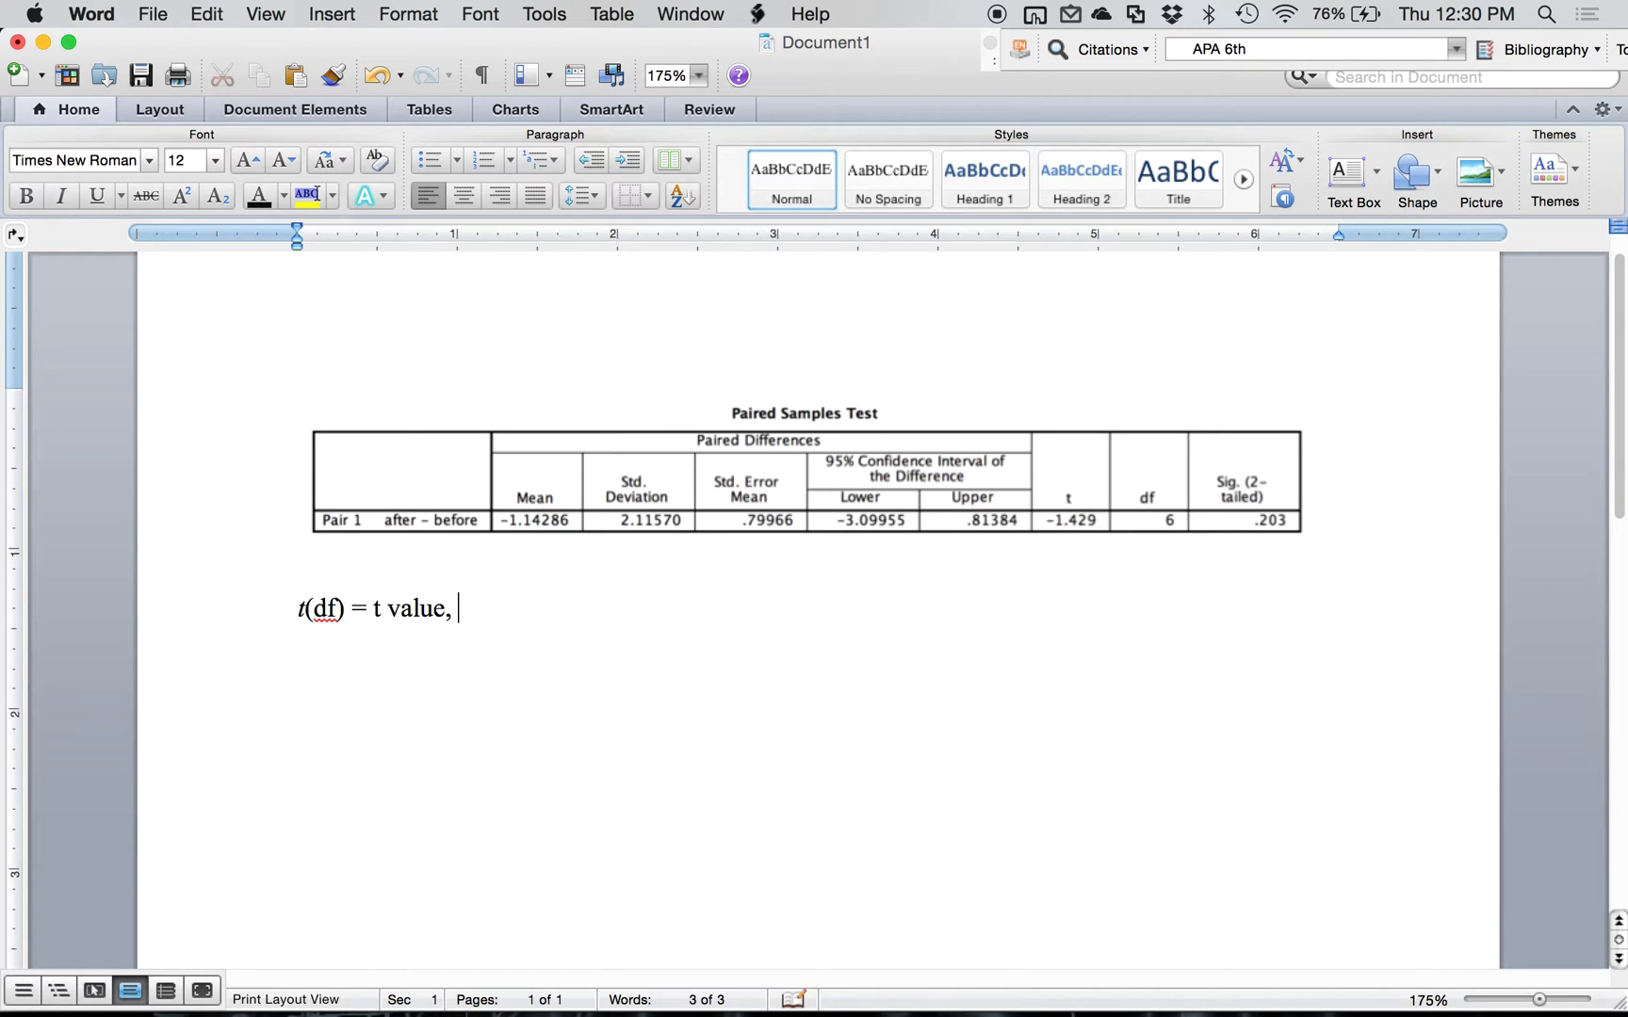
# Step: Finish the template line with italic 'p = Sig,' and italic 'd = MOTE'
pyautogui.press('super+i')
pyautogui.write('p')
pyautogui.press('super+i')
pyautogui.write('=')
pyautogui.write(' Sig')
pyautogui.write(',')
pyautogui.press('super+i')
pyautogui.write('d')
pyautogui.press('super+i')
pyautogui.write('=')
pyautogui.write(' M')
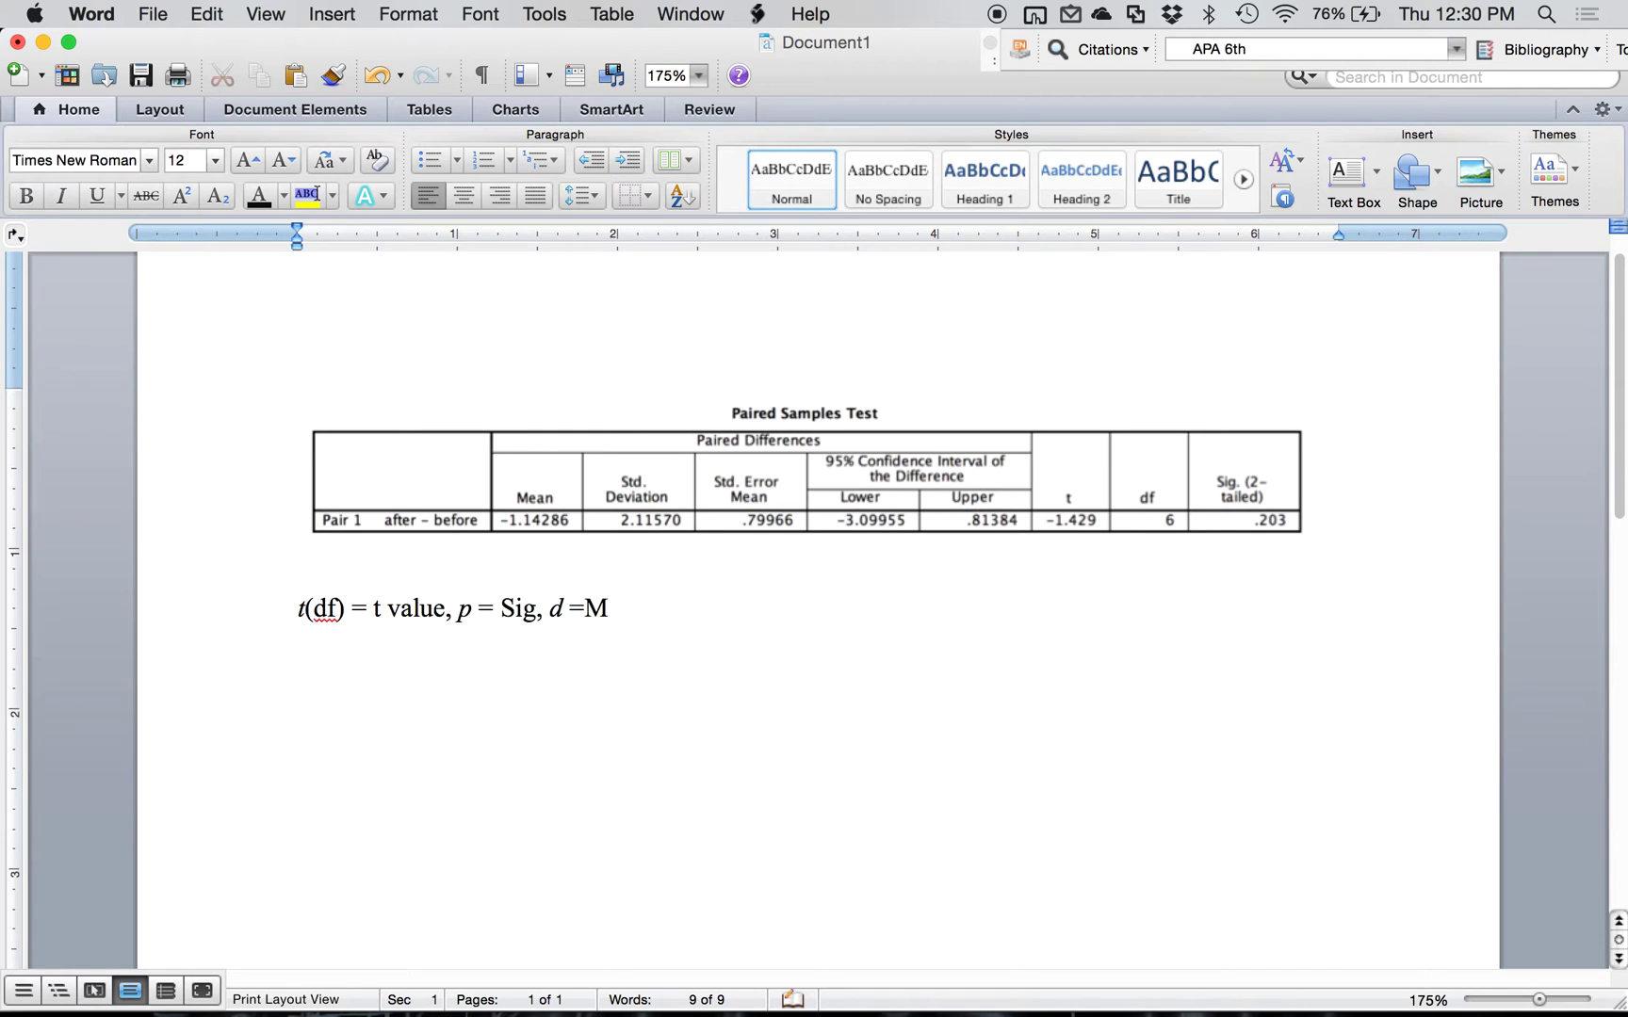
pyautogui.press('BackSpace')
pyautogui.write('MOTE')
pyautogui.press('Return')
# Step: On a new line, type t(6) = -1.42, p = .20, with italic t and p
pyautogui.press('super+i')
pyautogui.write('t')
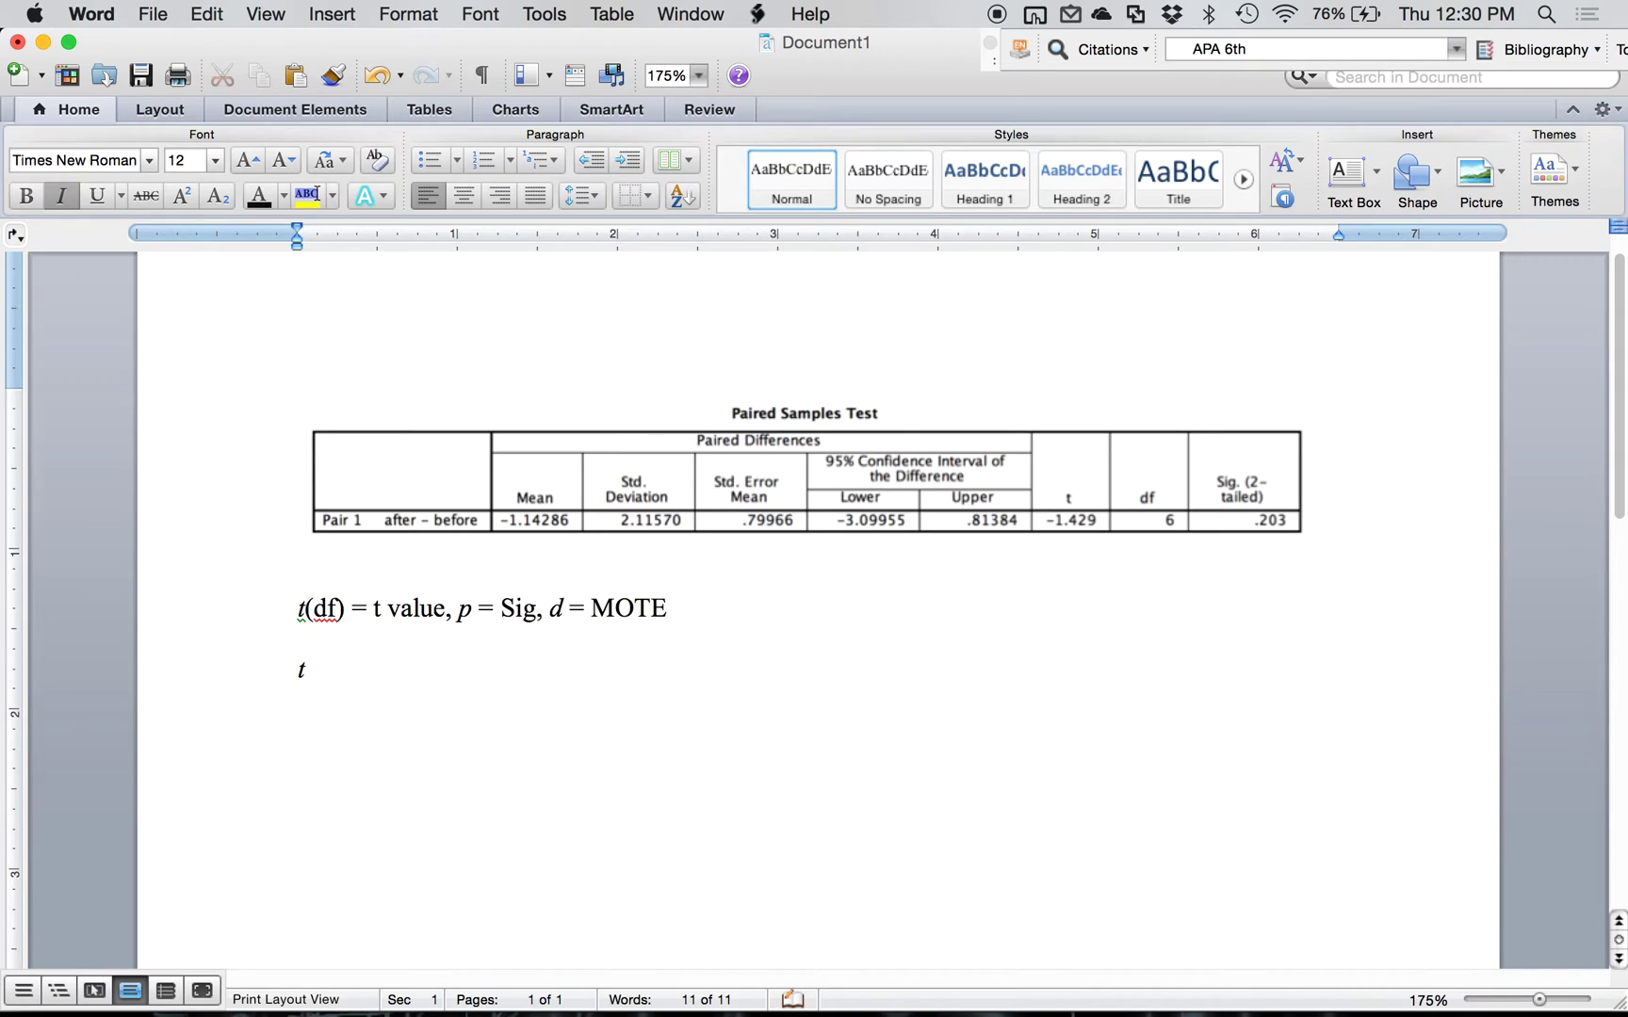
pyautogui.press('super+i')
pyautogui.write('(')
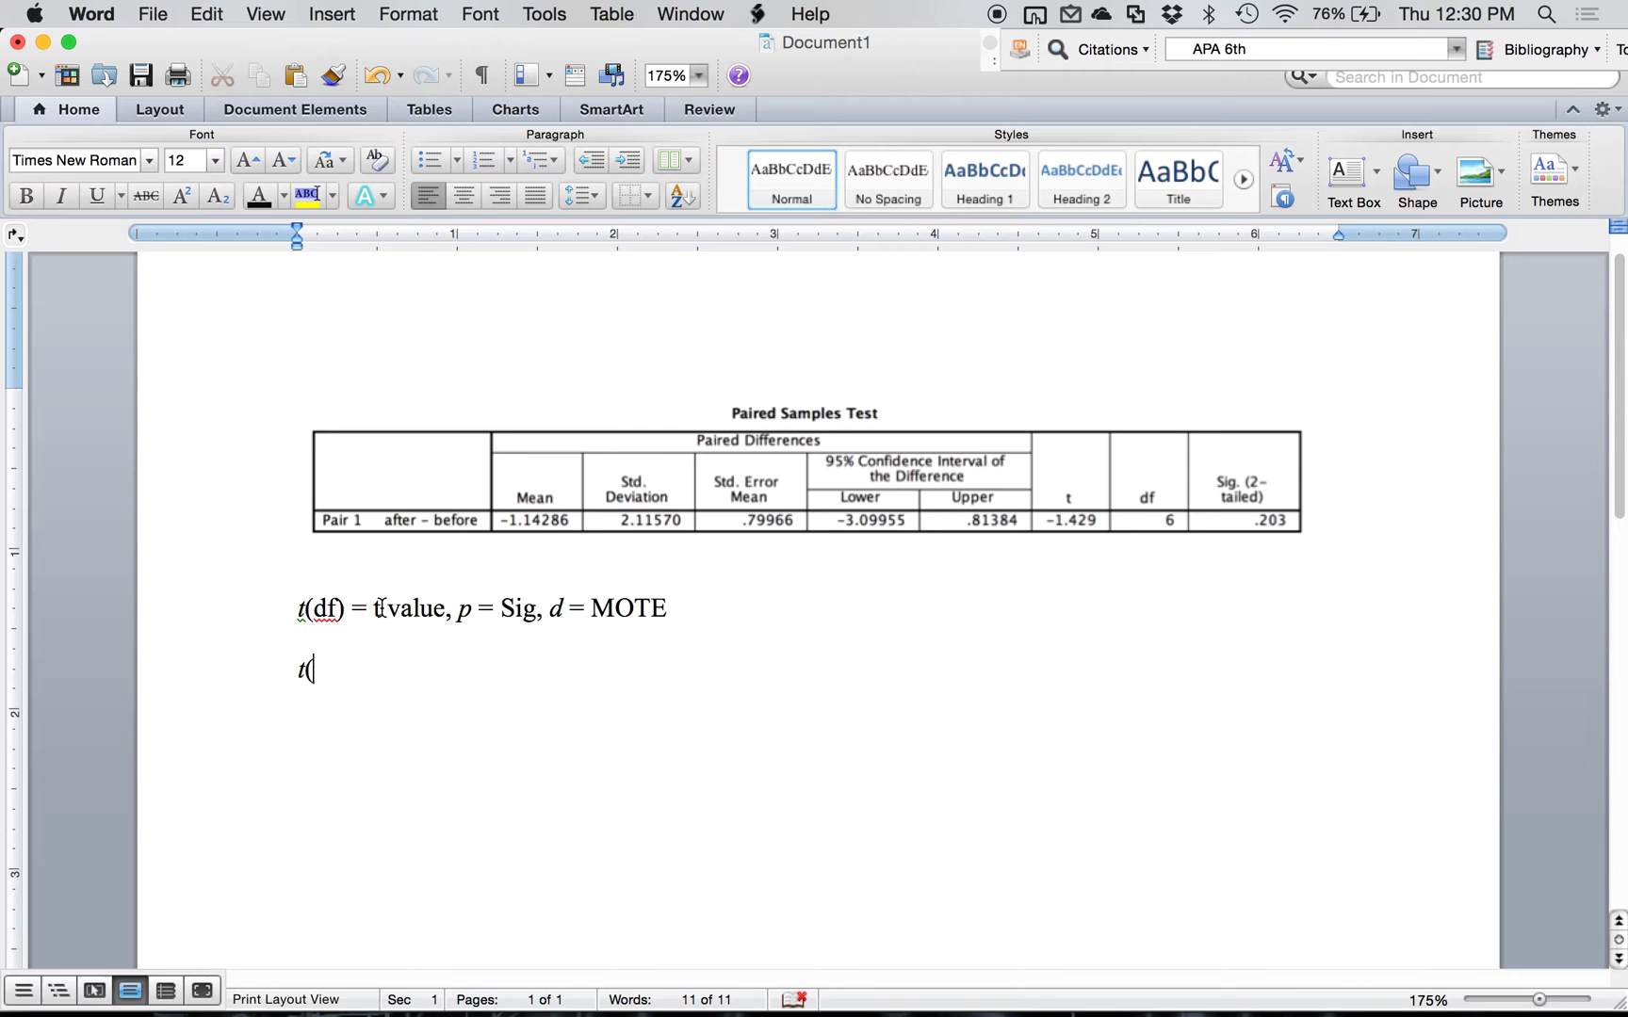
pyautogui.write('6')
pyautogui.write(') = ')
pyautogui.write('-1.42,')
pyautogui.press('super+i')
pyautogui.write(' p')
pyautogui.press('super+i')
pyautogui.write('= 20')
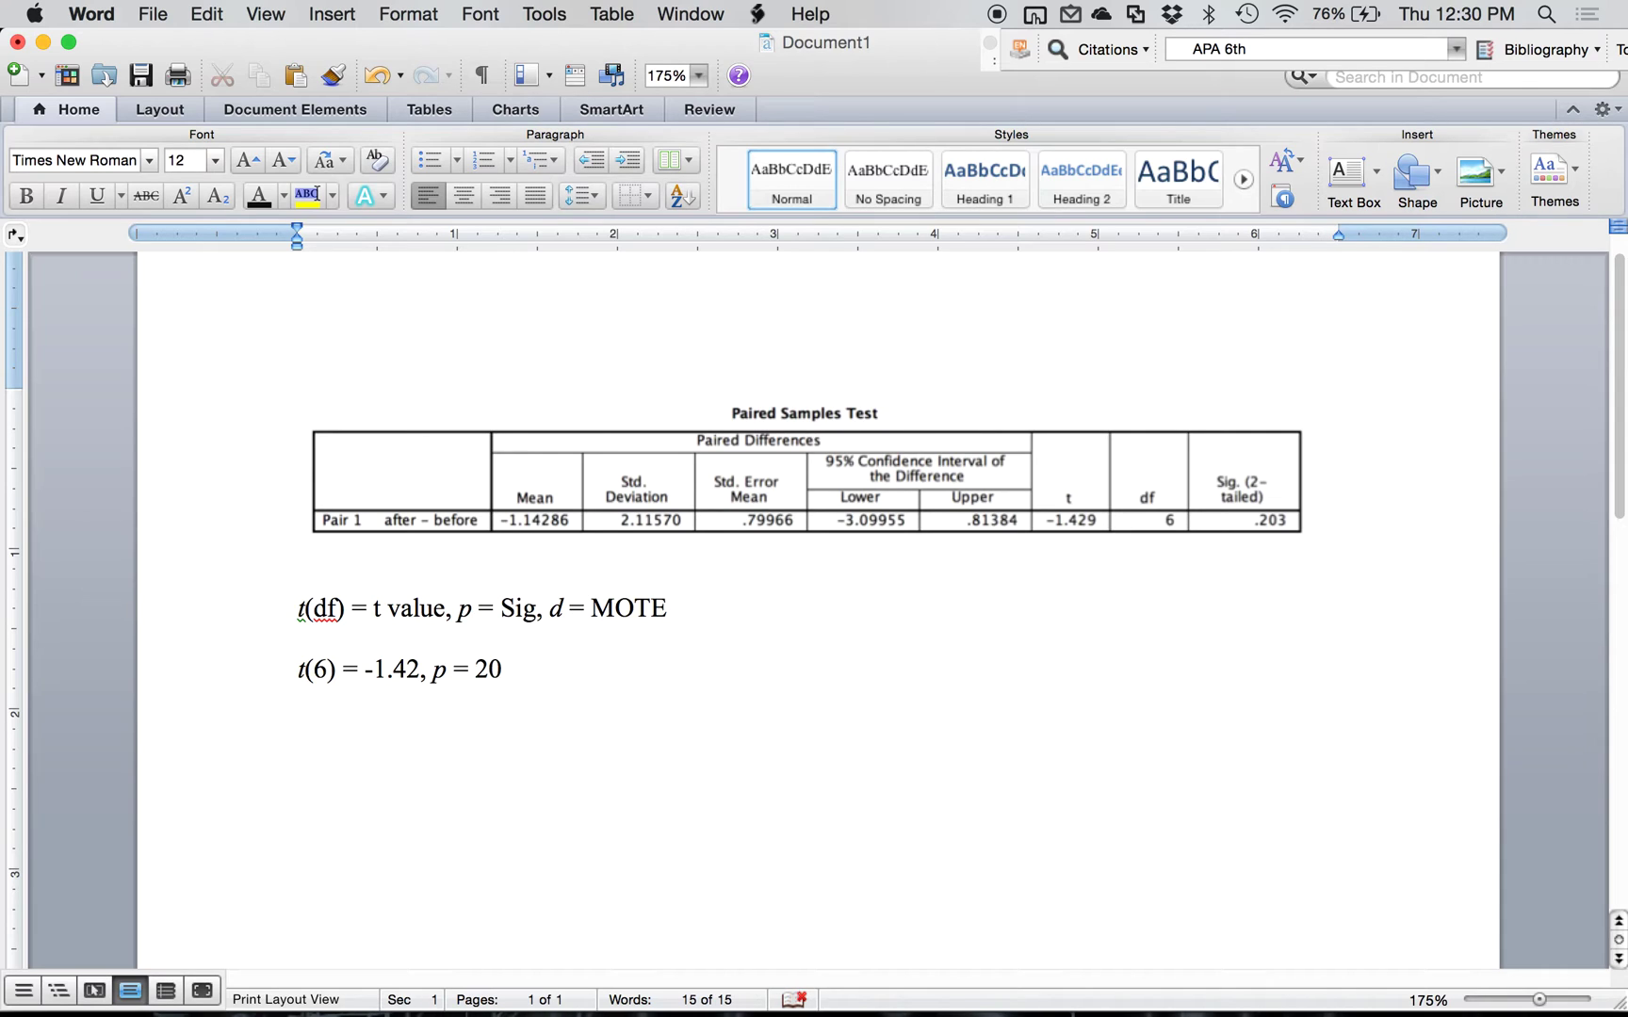
pyautogui.write(',')
pyautogui.press('BackSpace')
pyautogui.press('BackSpace')
# Step: Append italic 'd =' to the result line and start a new line below
pyautogui.press('BackSpace')
pyautogui.write('.20')
pyautogui.write(',')
pyautogui.press('Return')
pyautogui.press('BackSpace')
pyautogui.press('super+i')
pyautogui.write('d')
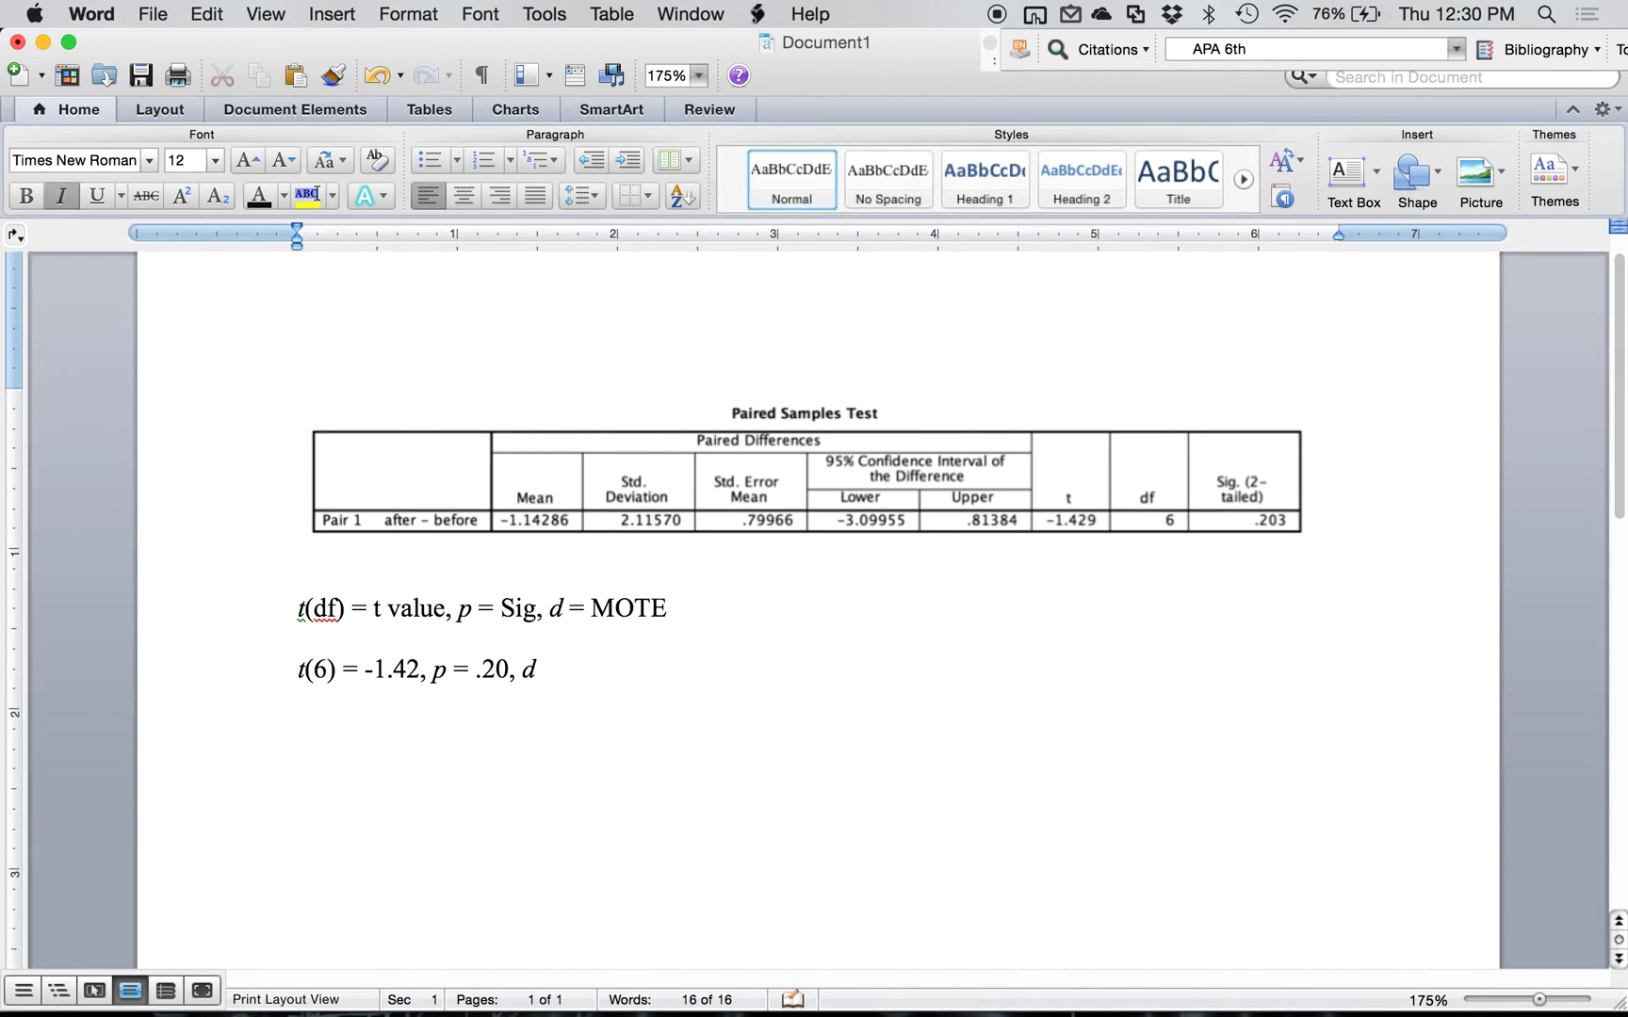
pyautogui.press('super+i')
pyautogui.write('= =')
pyautogui.press('BackSpace')
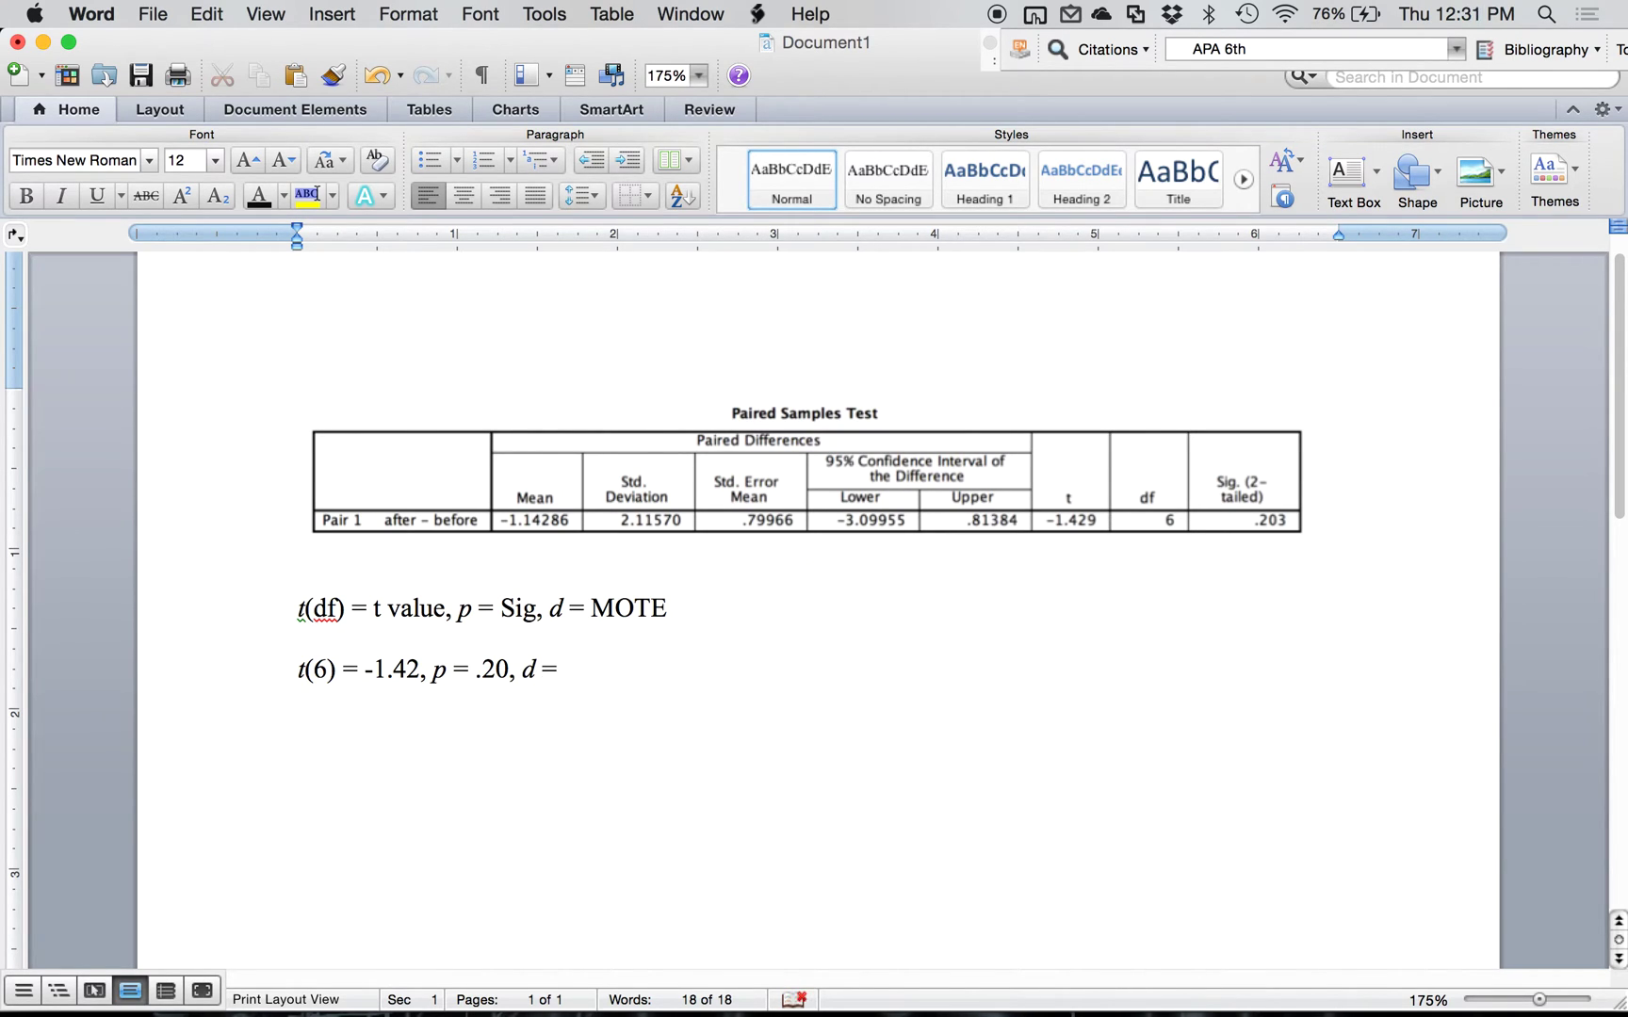
pyautogui.press('Return')
pyautogui.press('Return')
# Step: Type an italic M with the subscript 'difference' on the new line
pyautogui.press('super+i')
pyautogui.write('m')
pyautogui.press('BackSpace')
pyautogui.write('M')
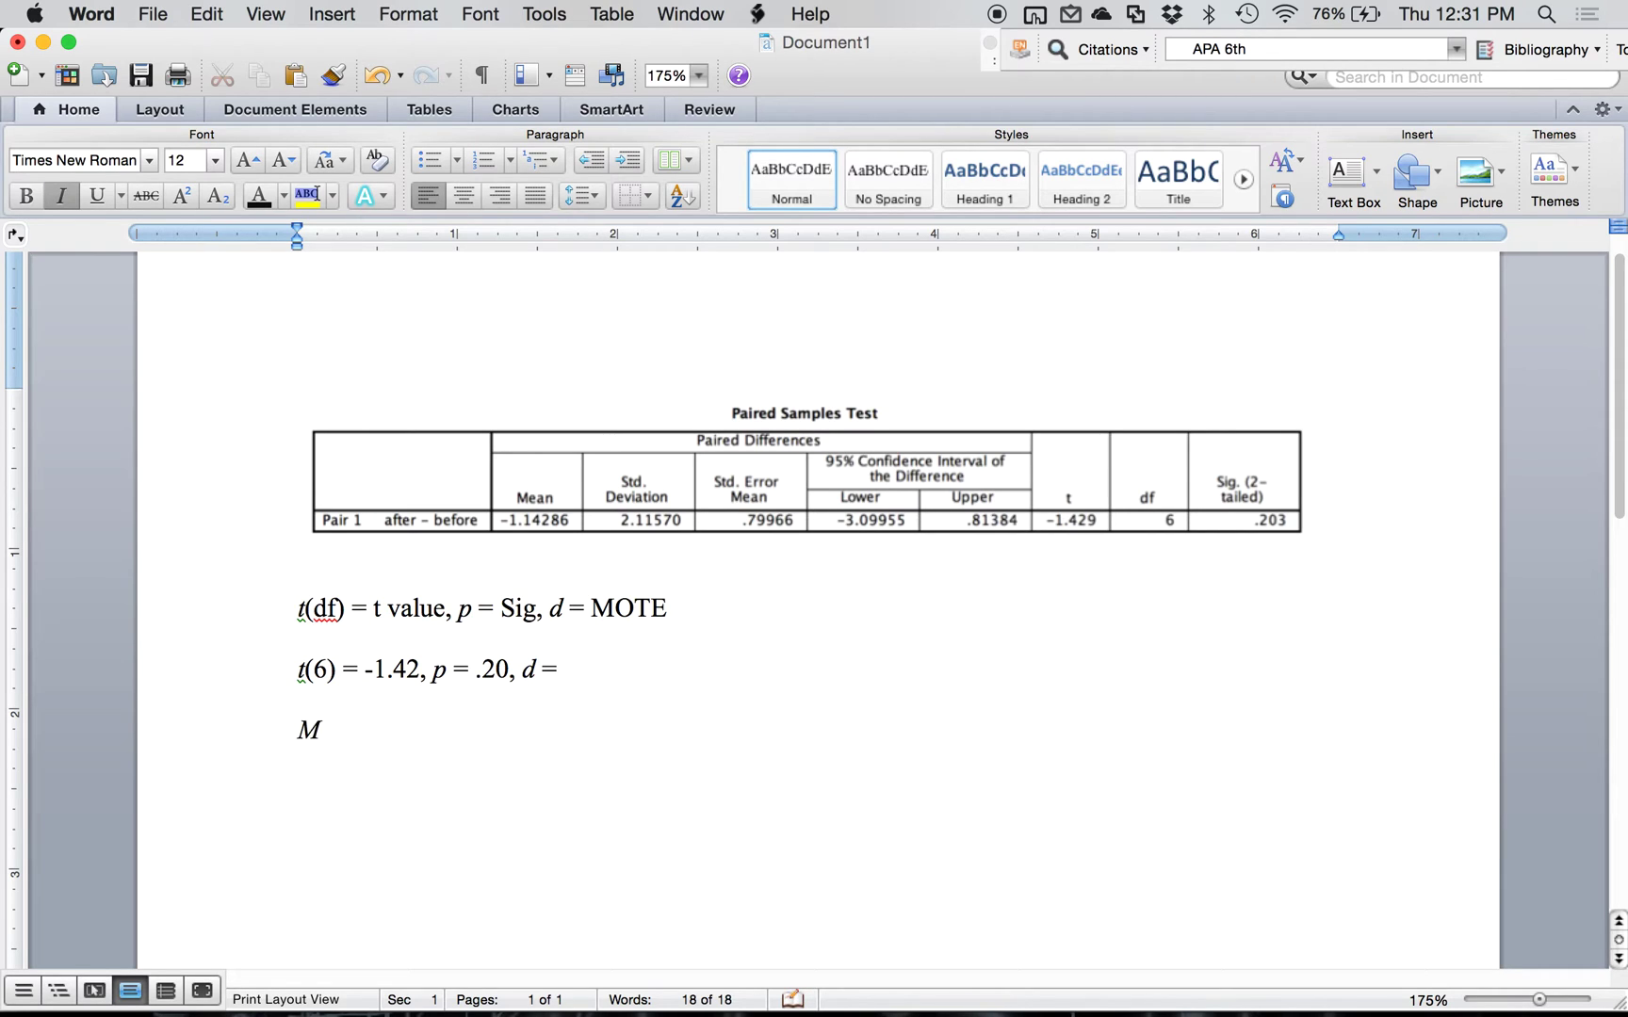
pyautogui.press('super+i')
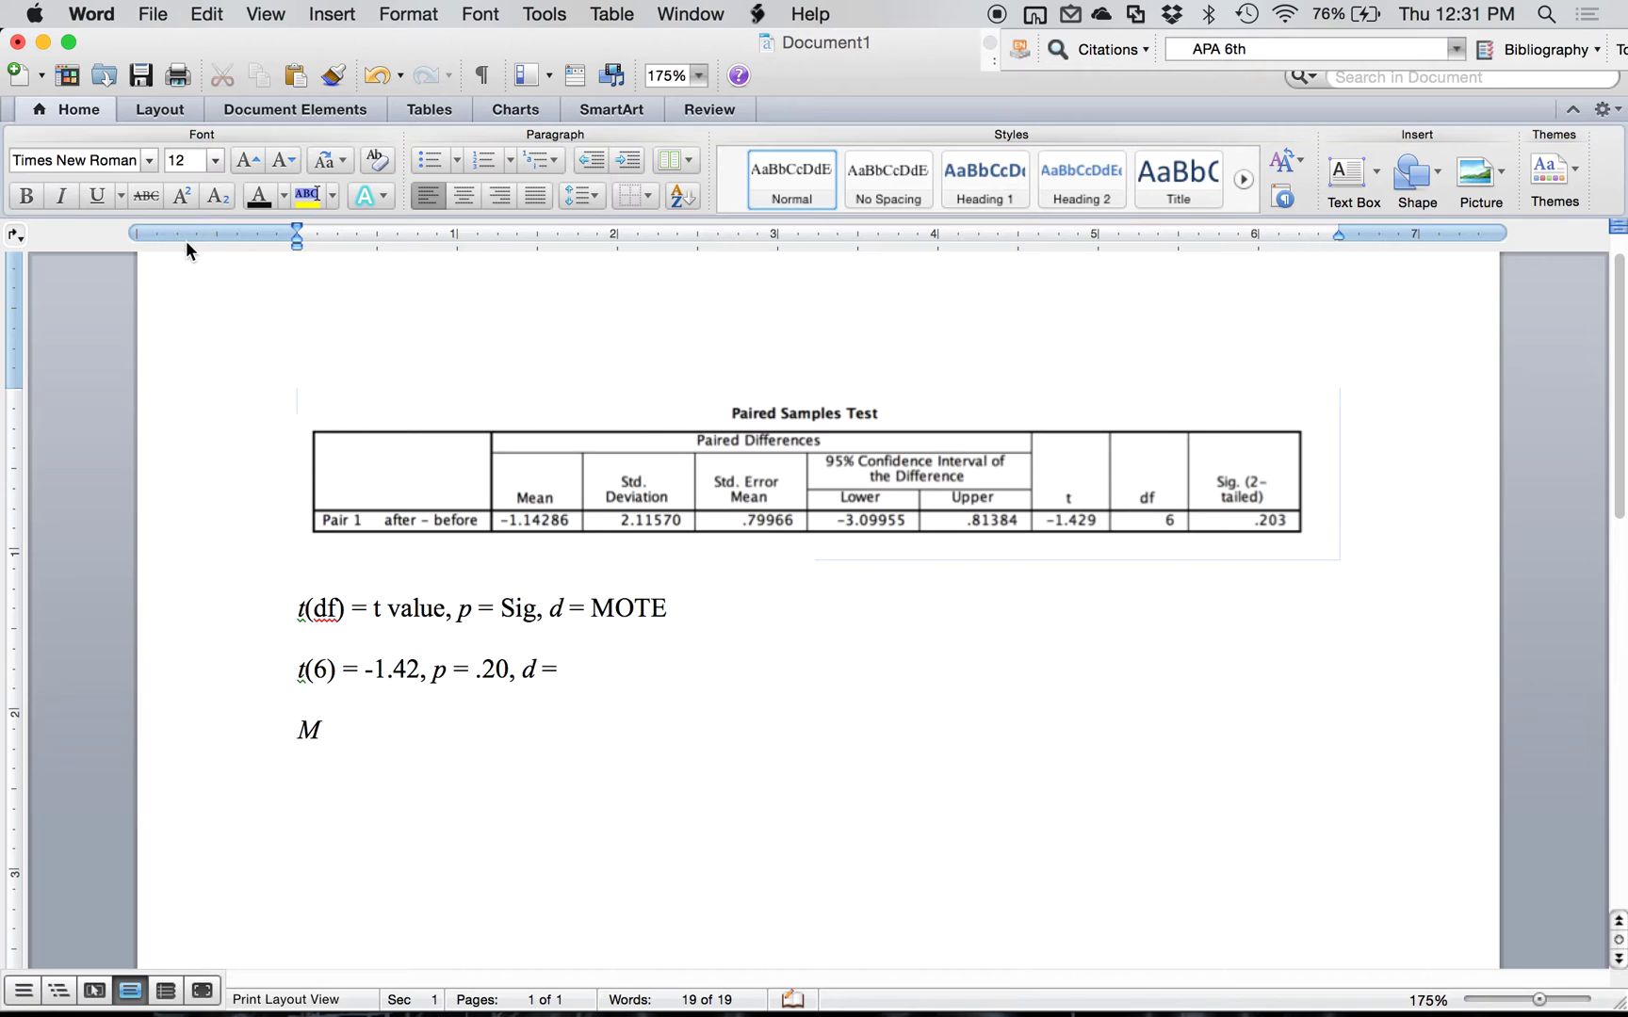
pyautogui.click(220, 198)
pyautogui.write('diff')
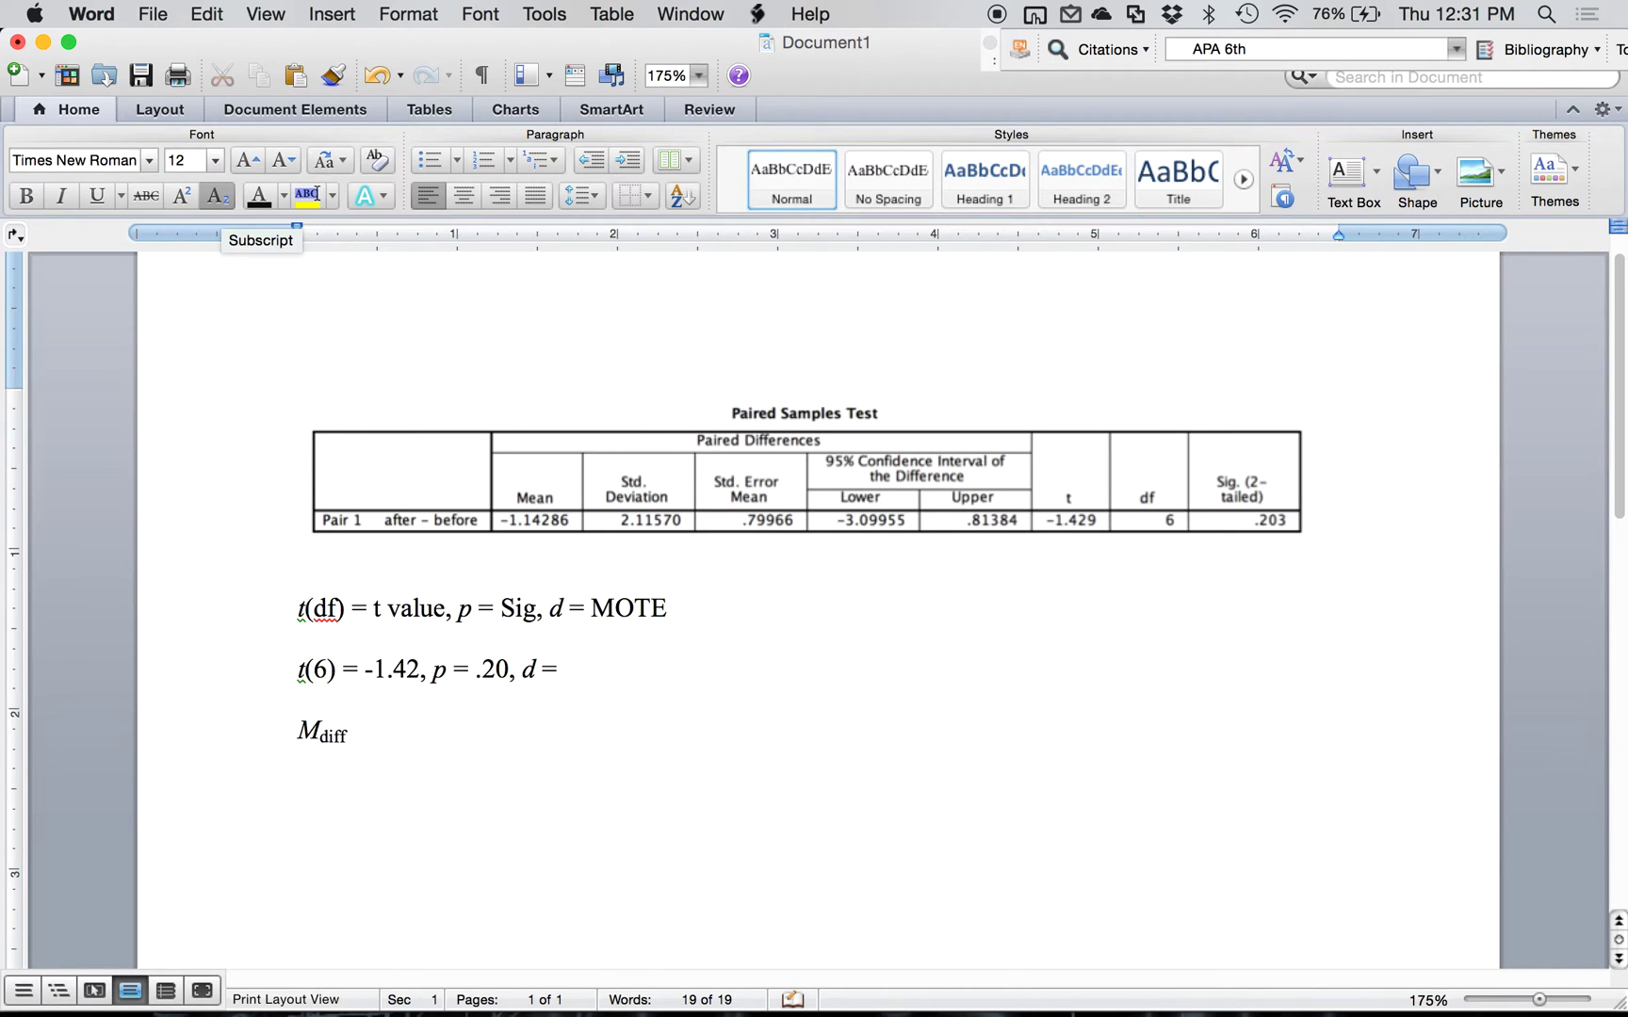
pyautogui.write('erence')
# Step: Italicize the M difference label and add '= -1.14' in normal text
pyautogui.hotkey('shift', 'Home')
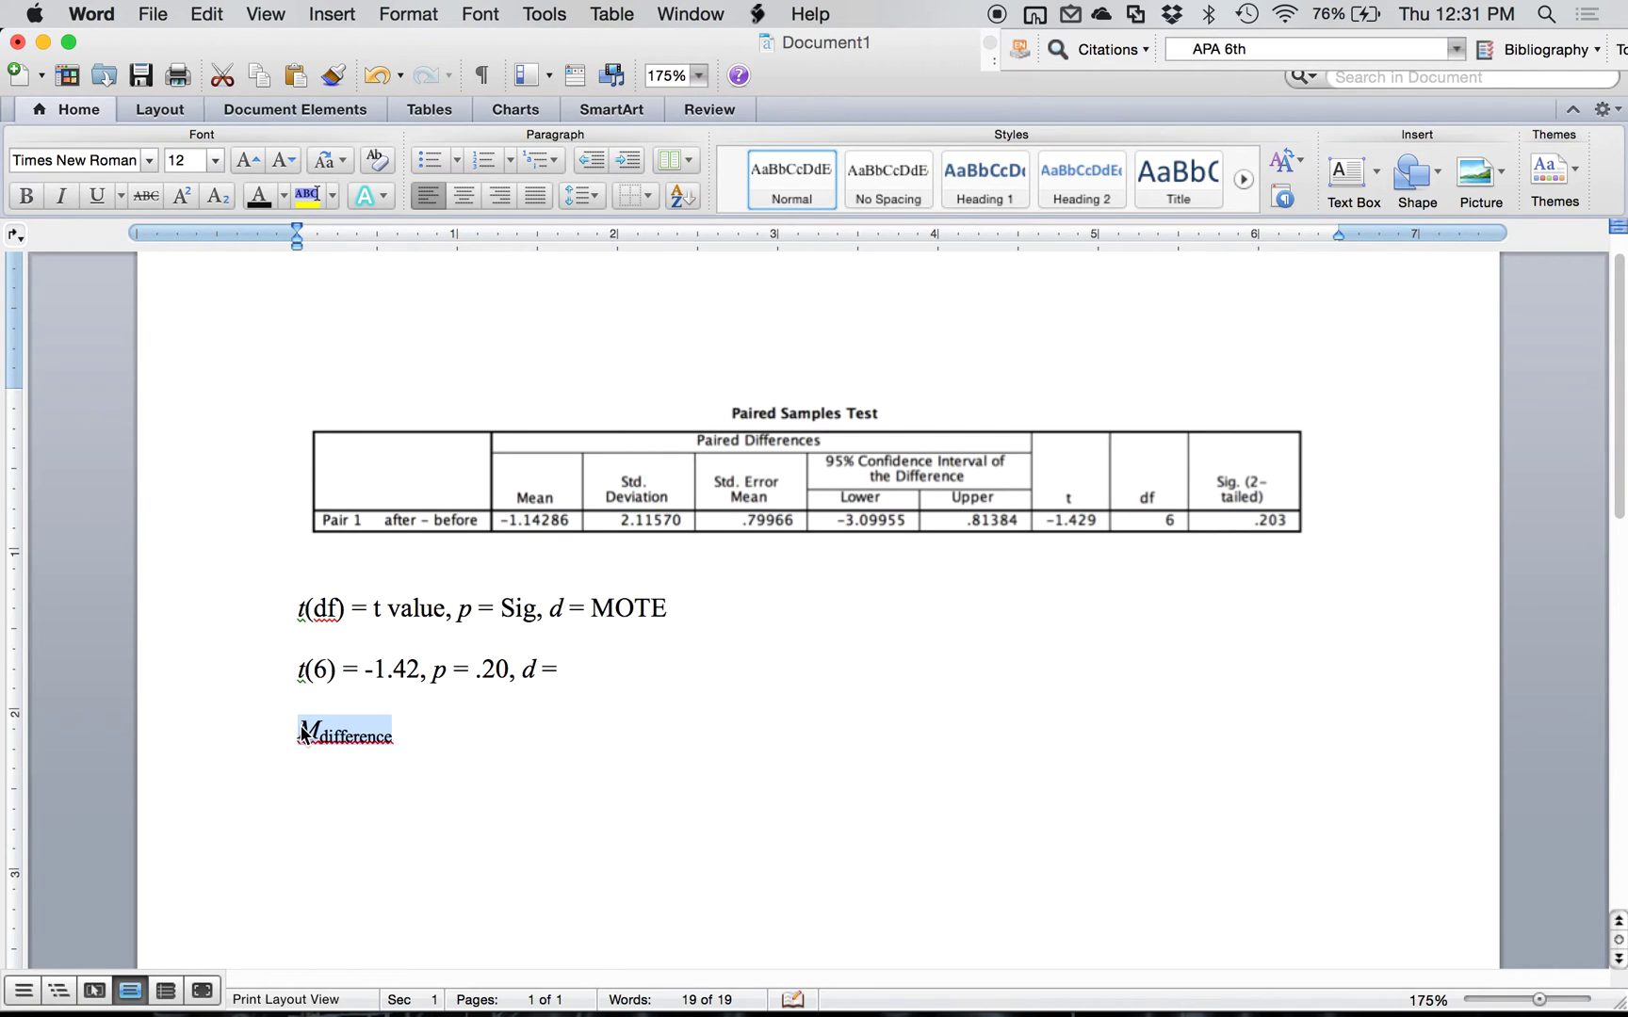
pyautogui.press('super+i')
pyautogui.press('super+i')
pyautogui.press('Right')
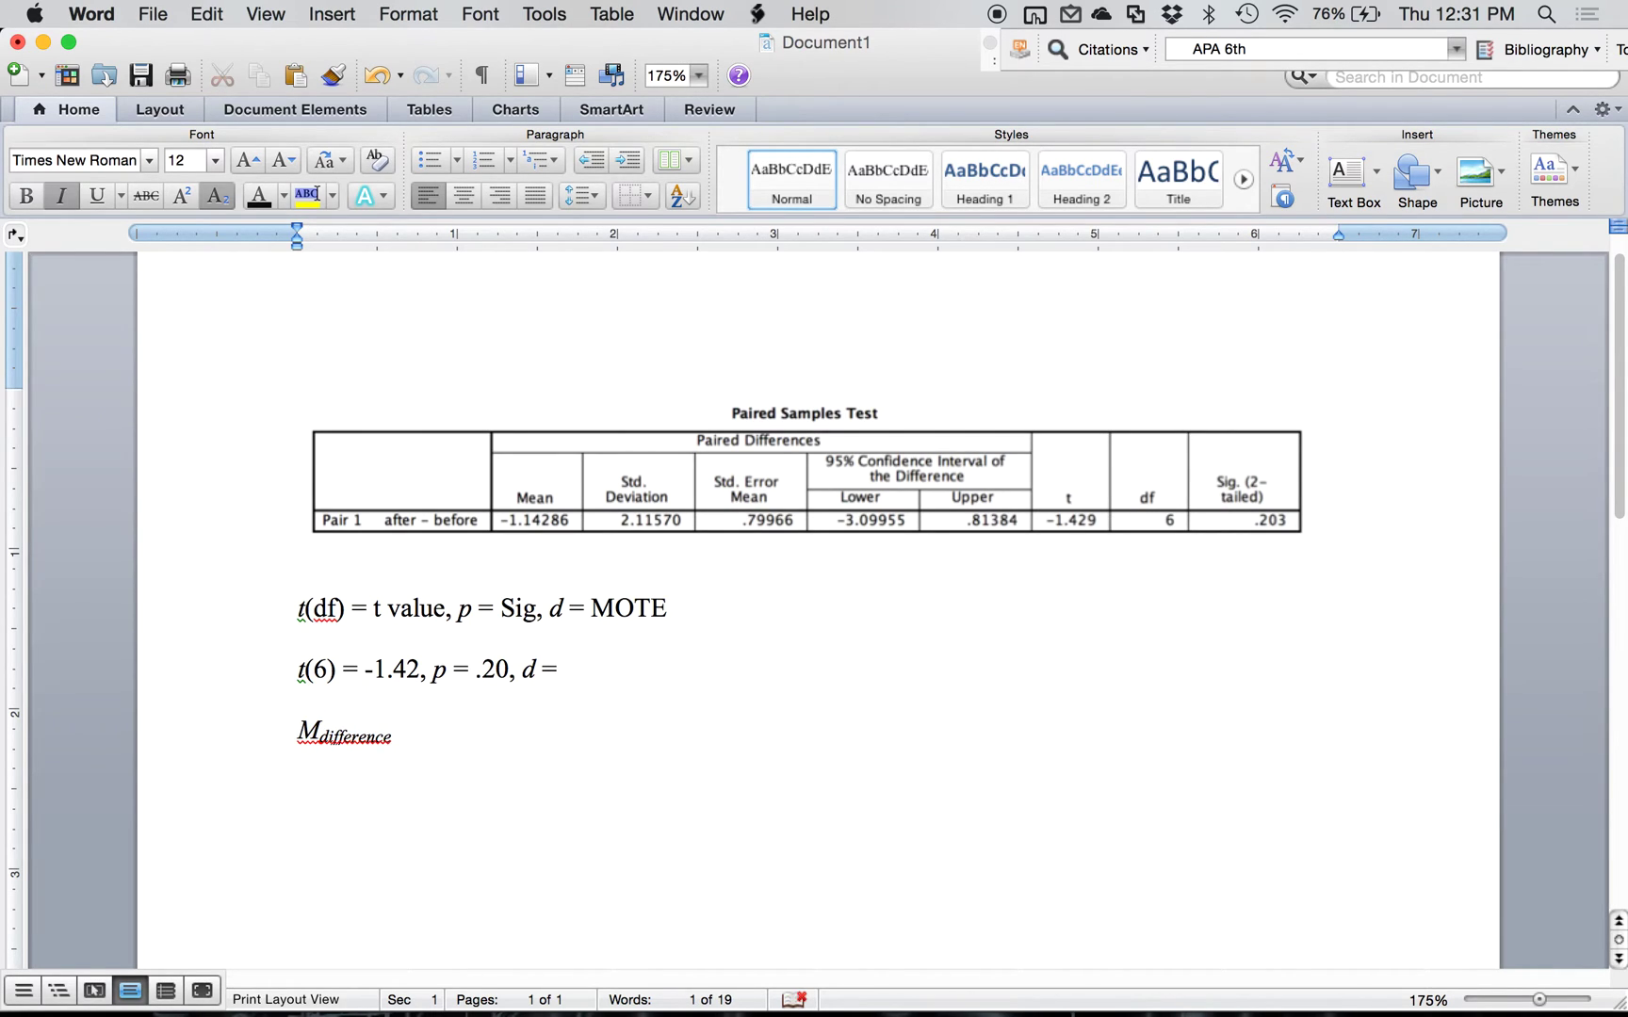
pyautogui.click(218, 199)
pyautogui.write('= ')
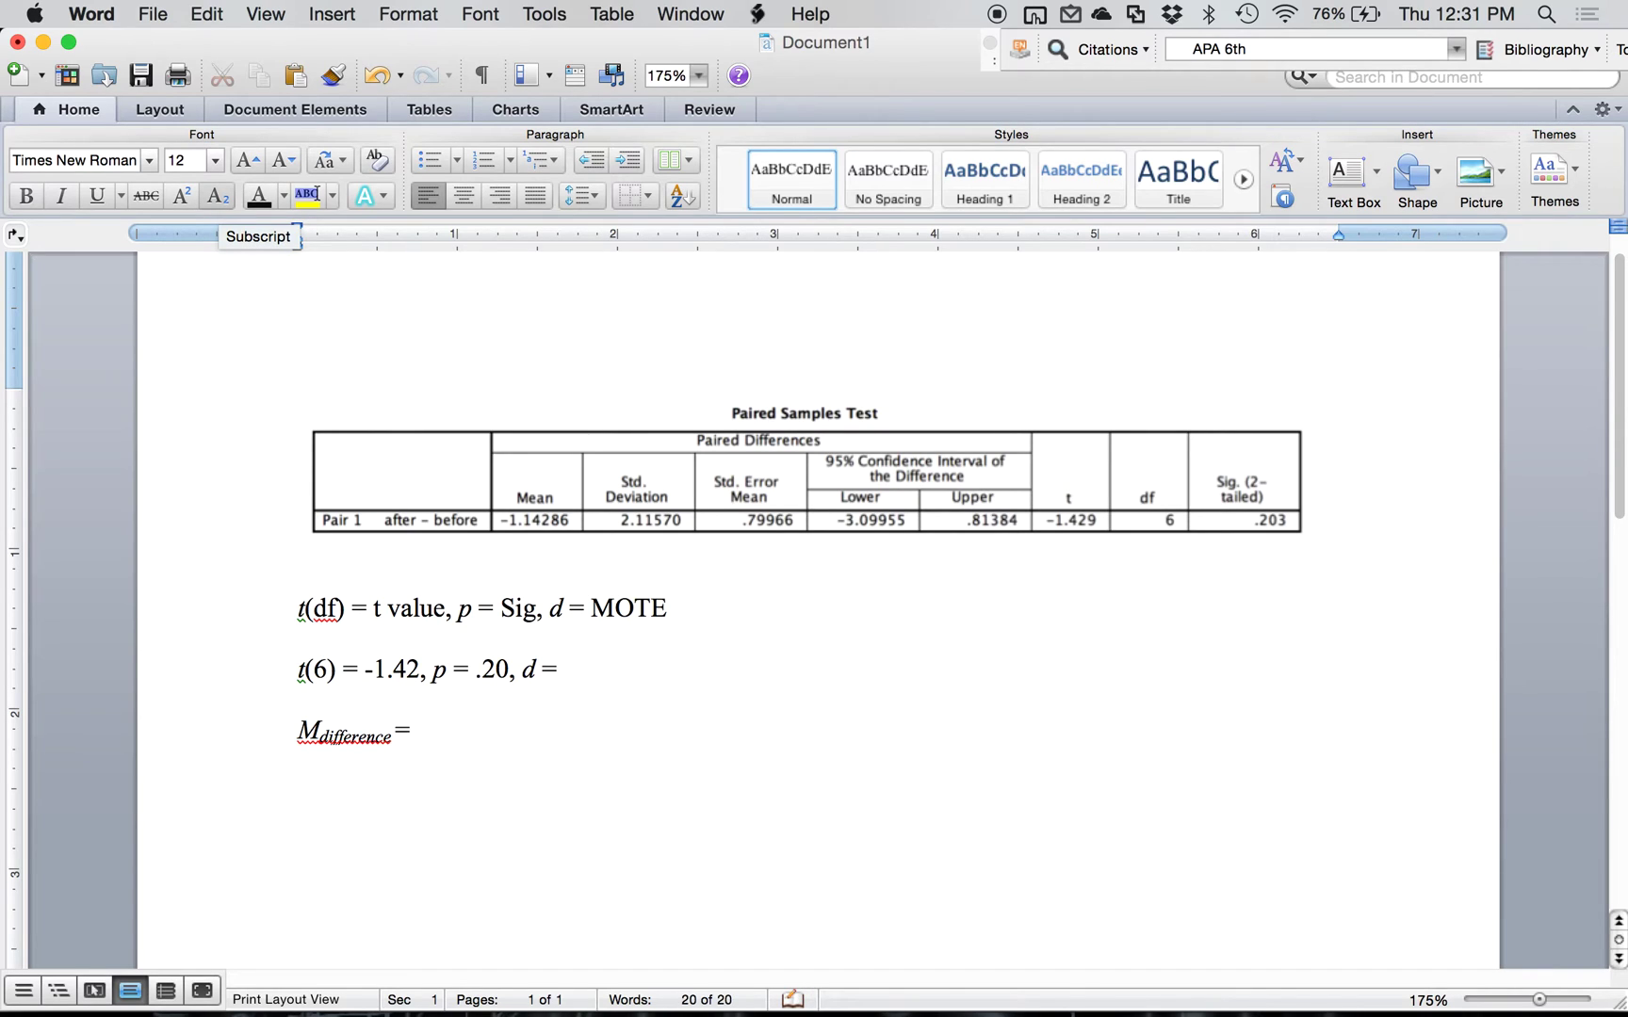
pyautogui.write('-1.14')
# Step: Add a comma after -1.14 and select the pasted Paired Samples Test picture
pyautogui.click(650, 547)
pyautogui.click(553, 722)
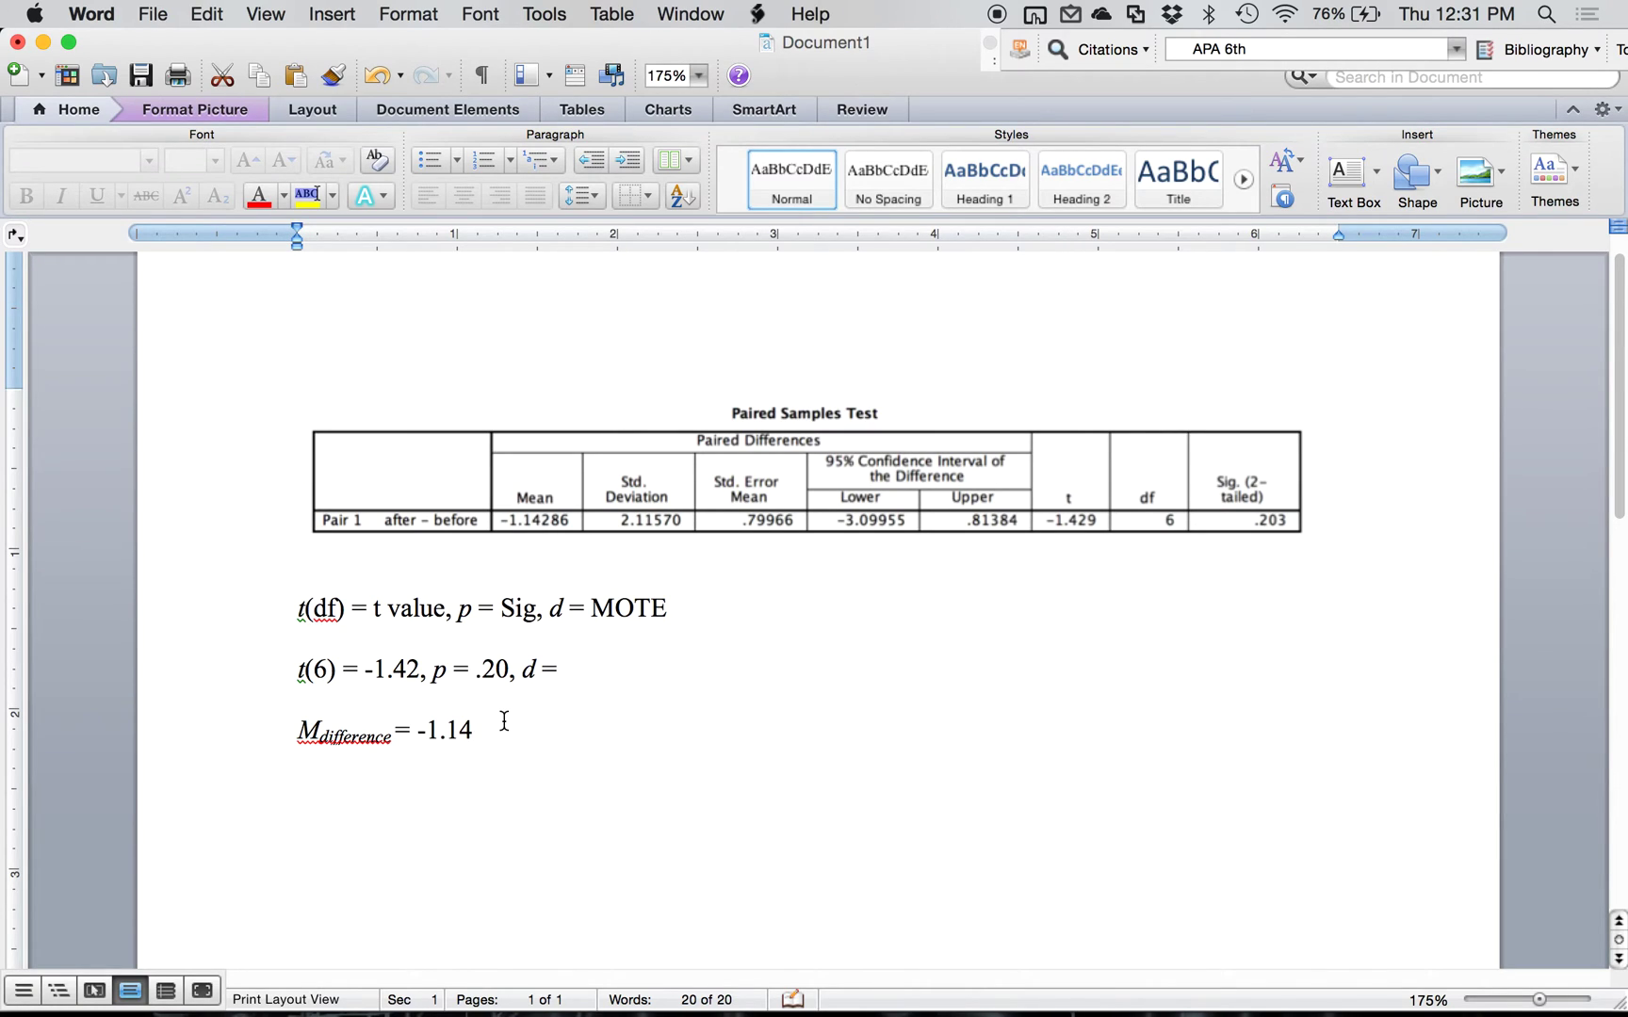
pyautogui.write(',')
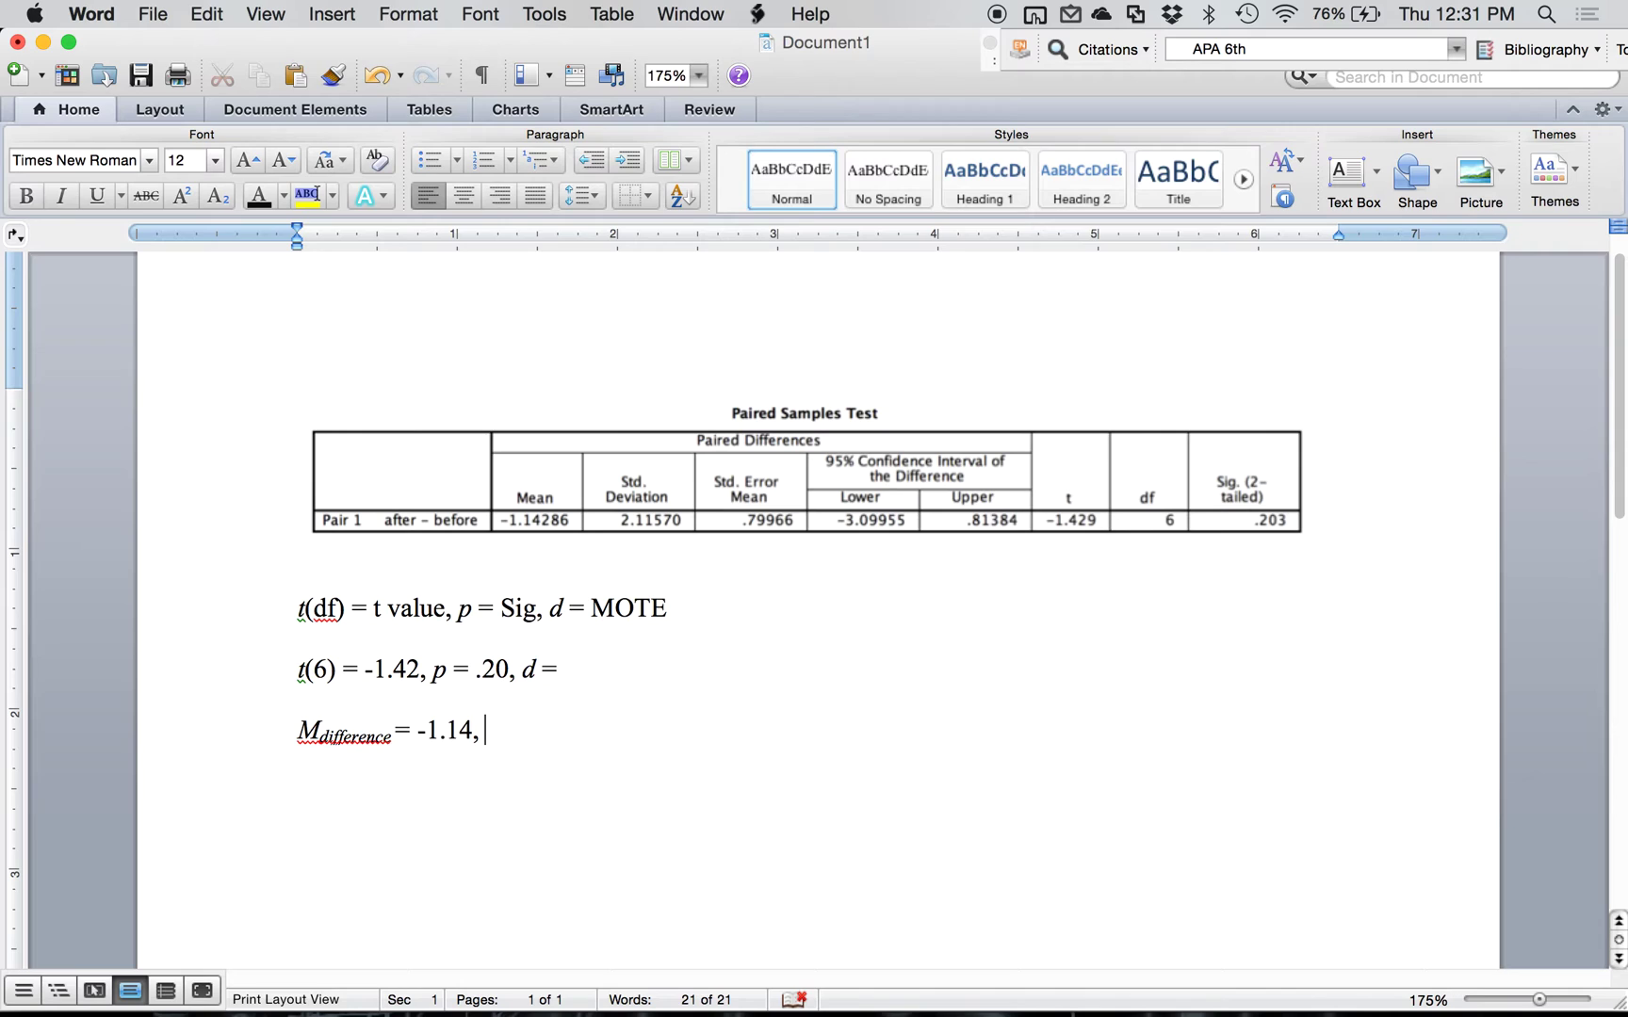
pyautogui.click(391, 523)
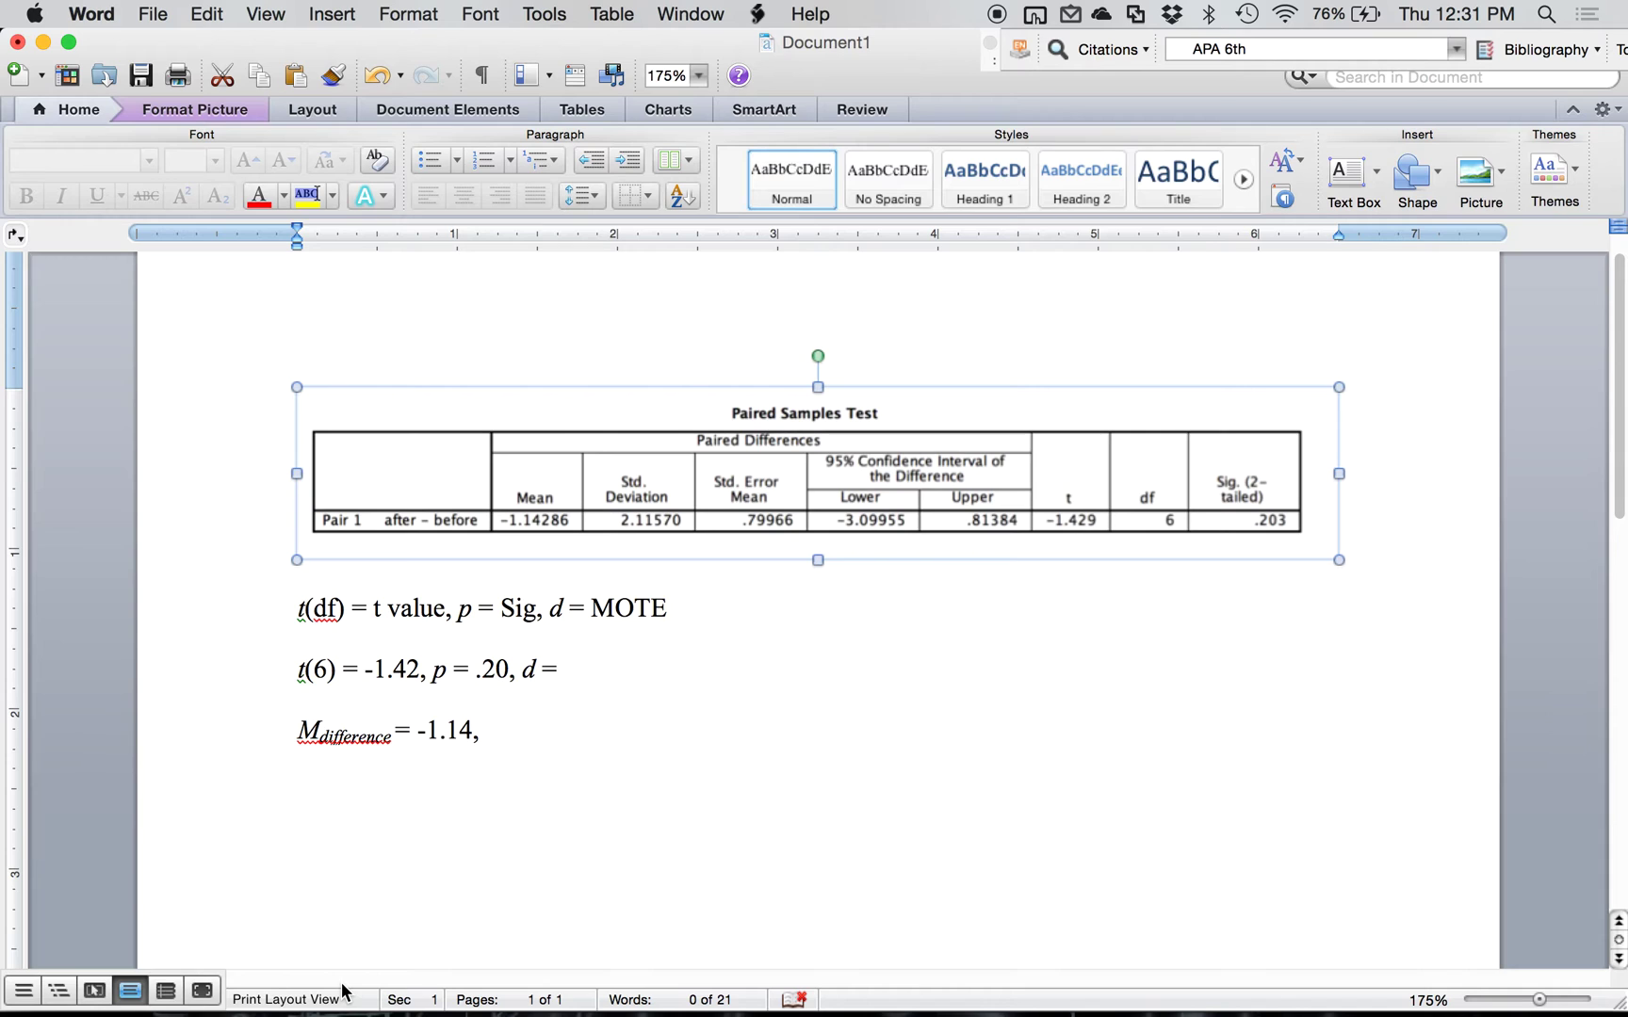
pyautogui.moveTo(406, 967)
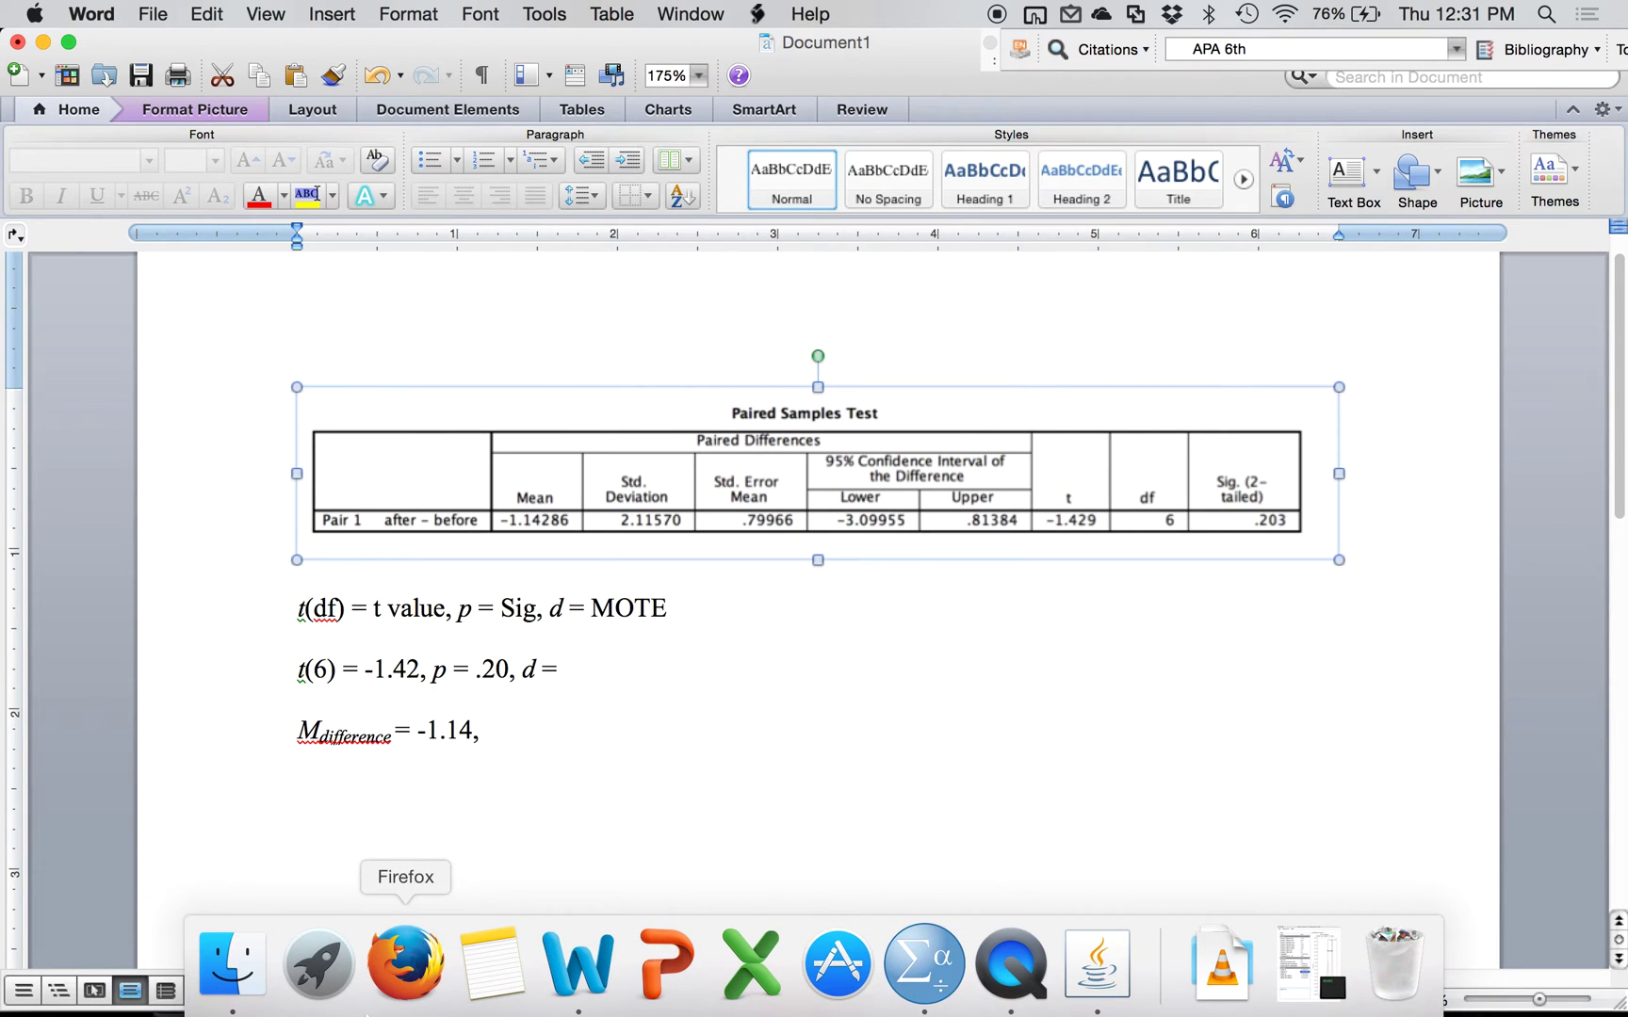
pyautogui.hotkey('ctrl', 'Up')
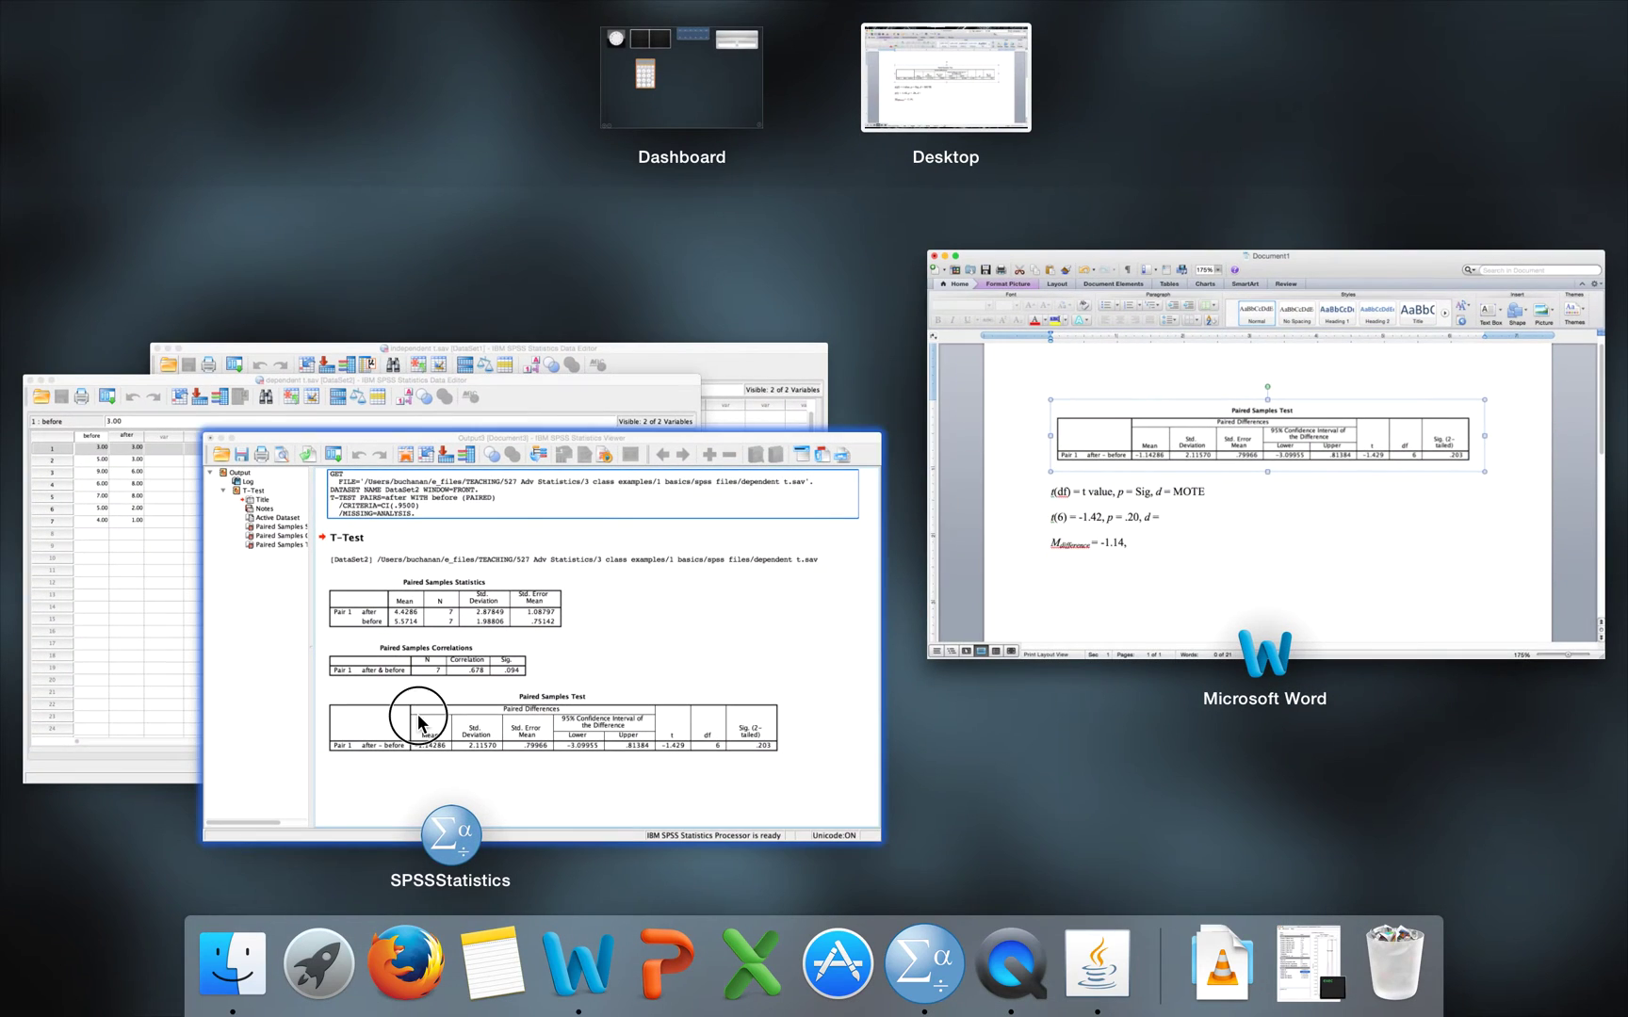
# Step: Screenshot the Paired Samples Statistics table in SPSS and return to Word
pyautogui.click(419, 711)
pyautogui.press('super+shift+4')
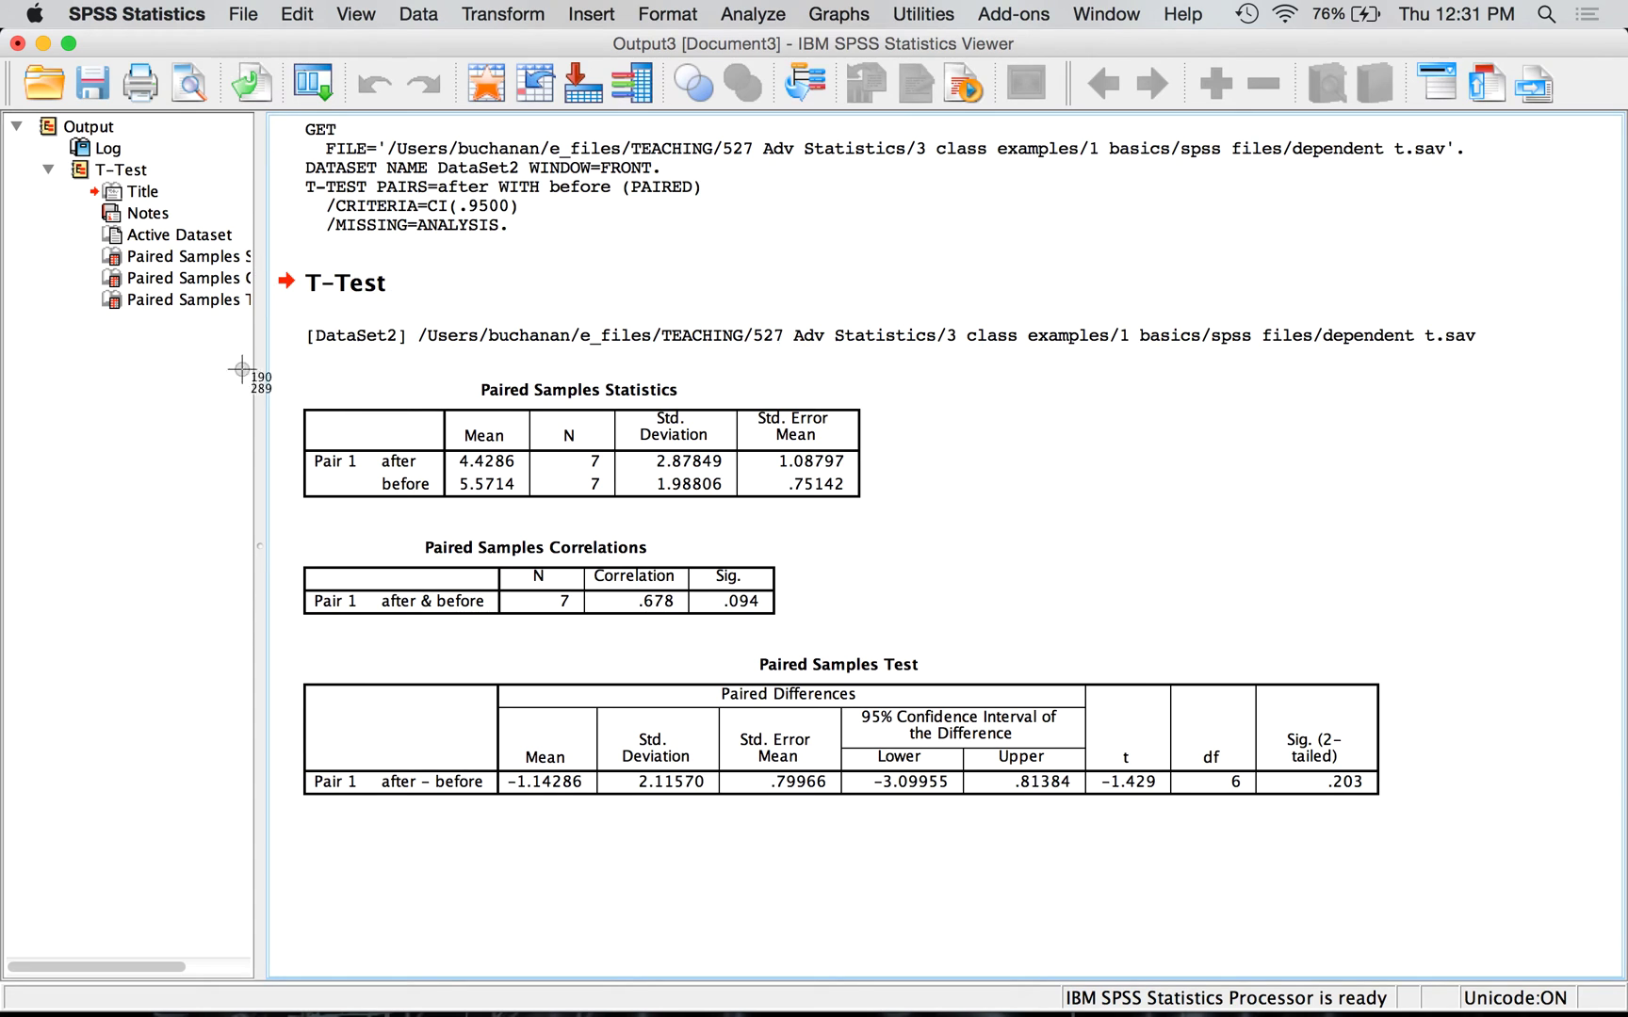
pyautogui.moveTo(279, 366); pyautogui.dragTo(859, 503)
pyautogui.hotkey('ctrl', 'Up')
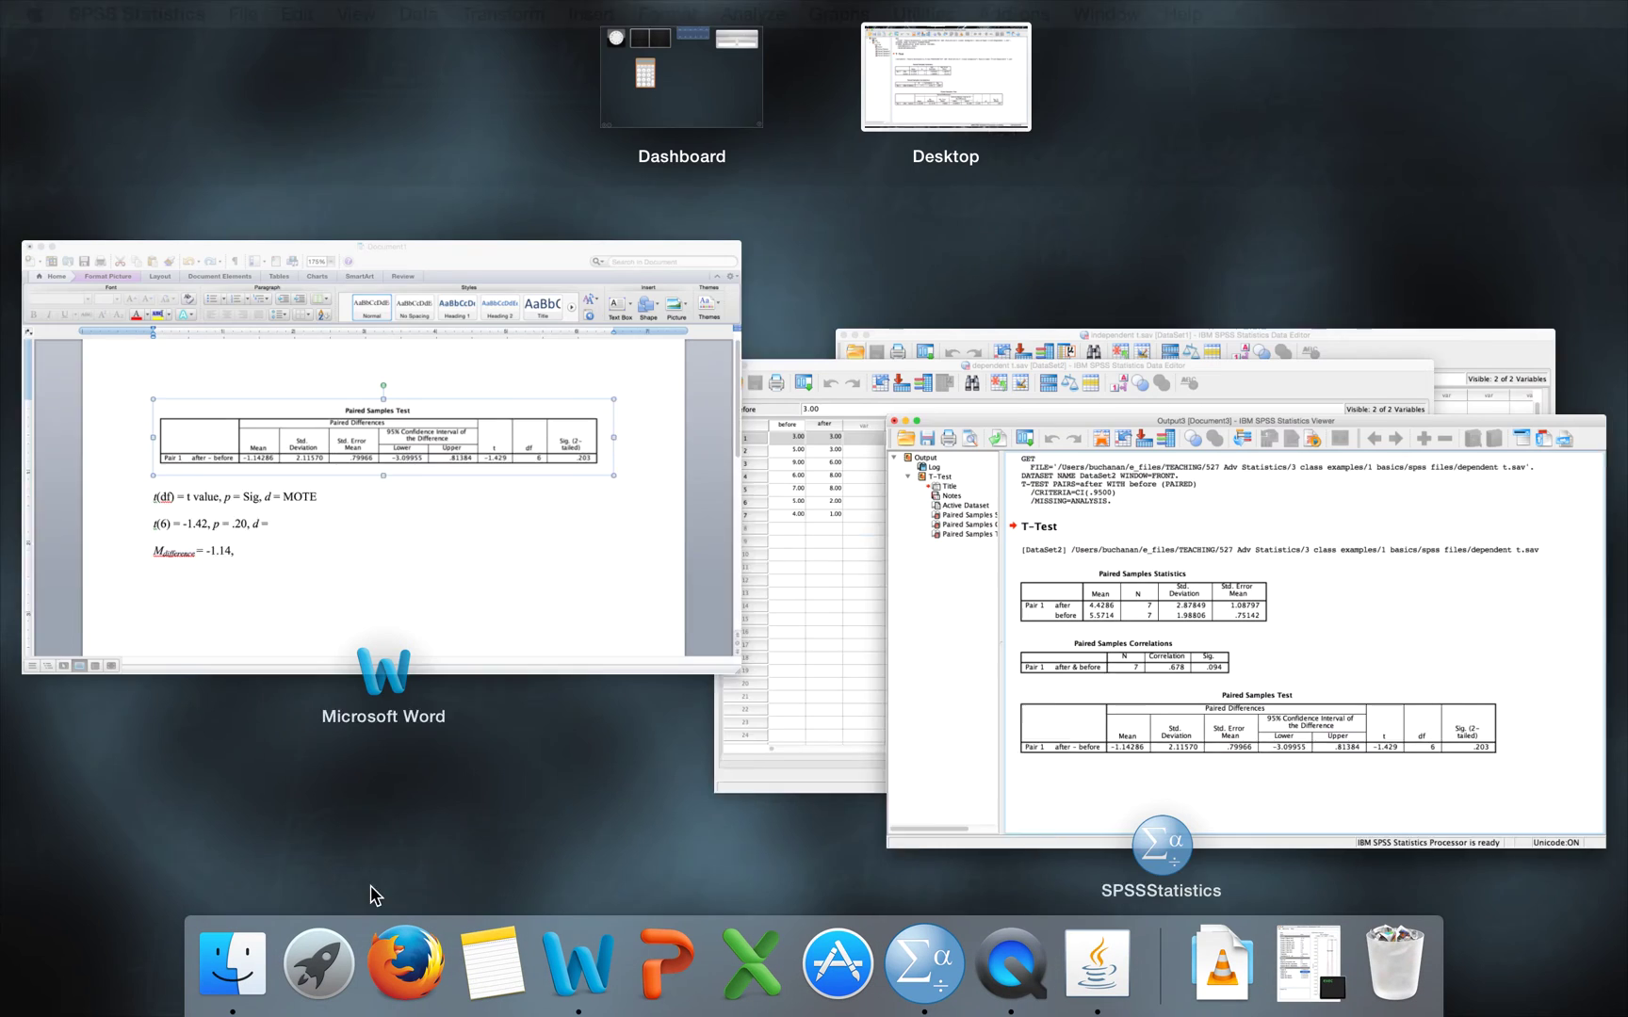
pyautogui.click(415, 465)
# Step: Paste the statistics table on a new line below the mean-difference line
pyautogui.click(530, 731)
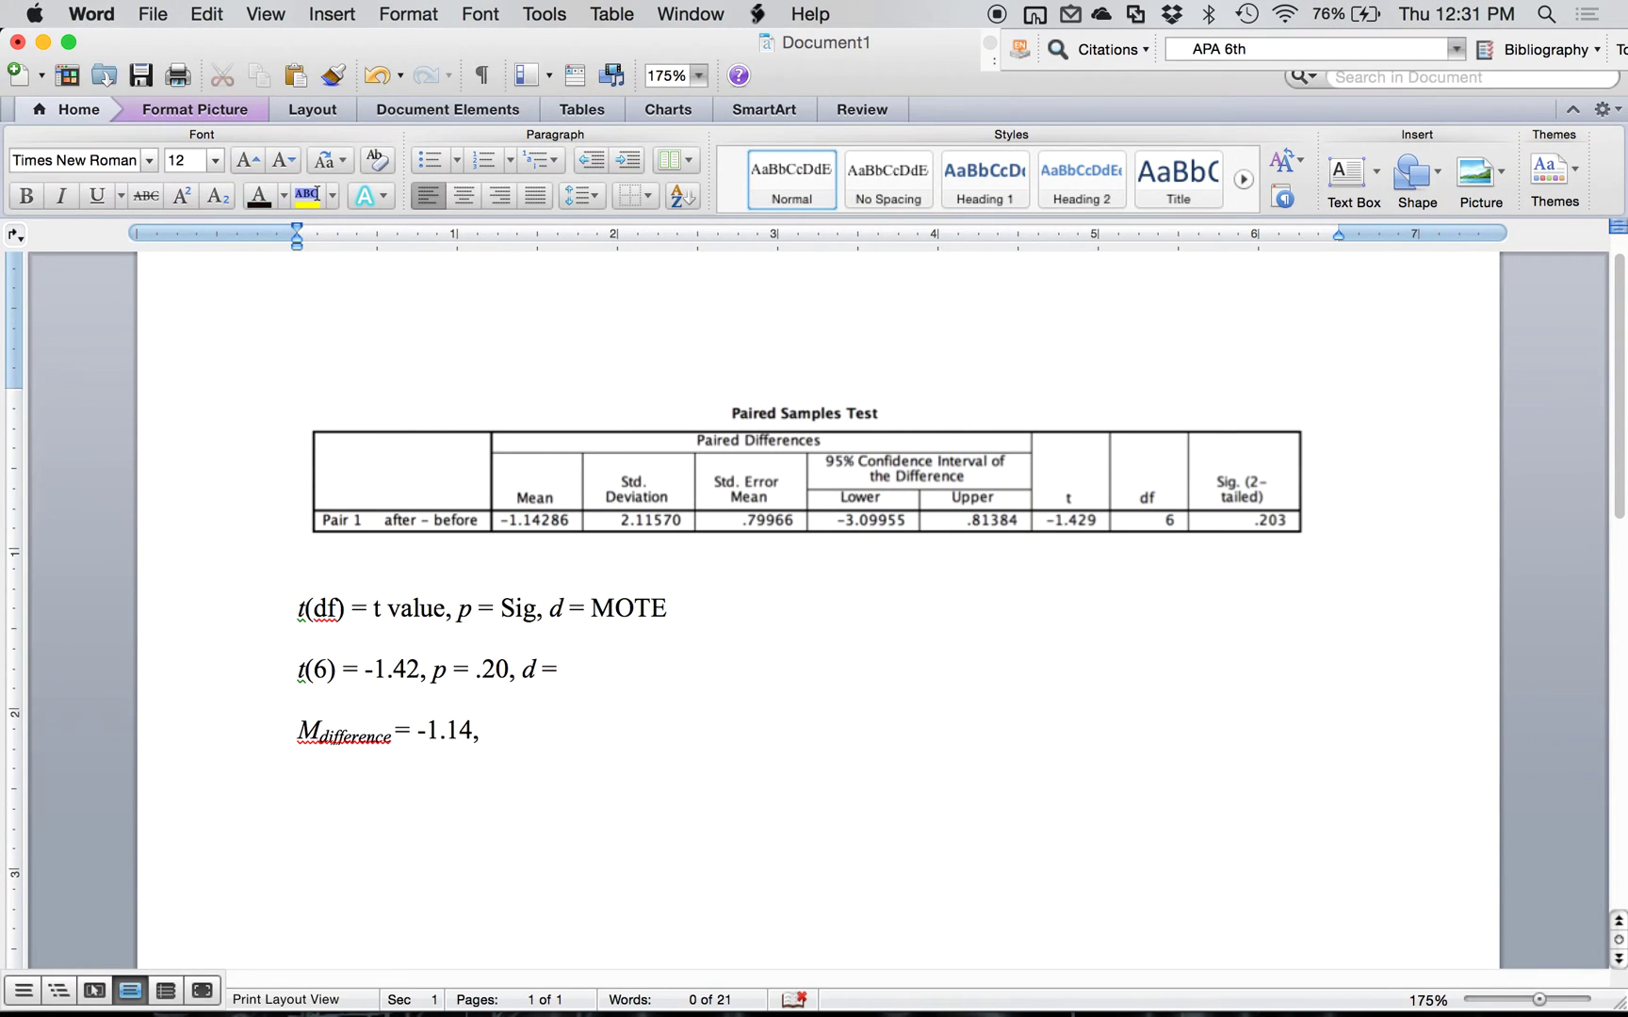
pyautogui.press('Return')
pyautogui.press('super+v')
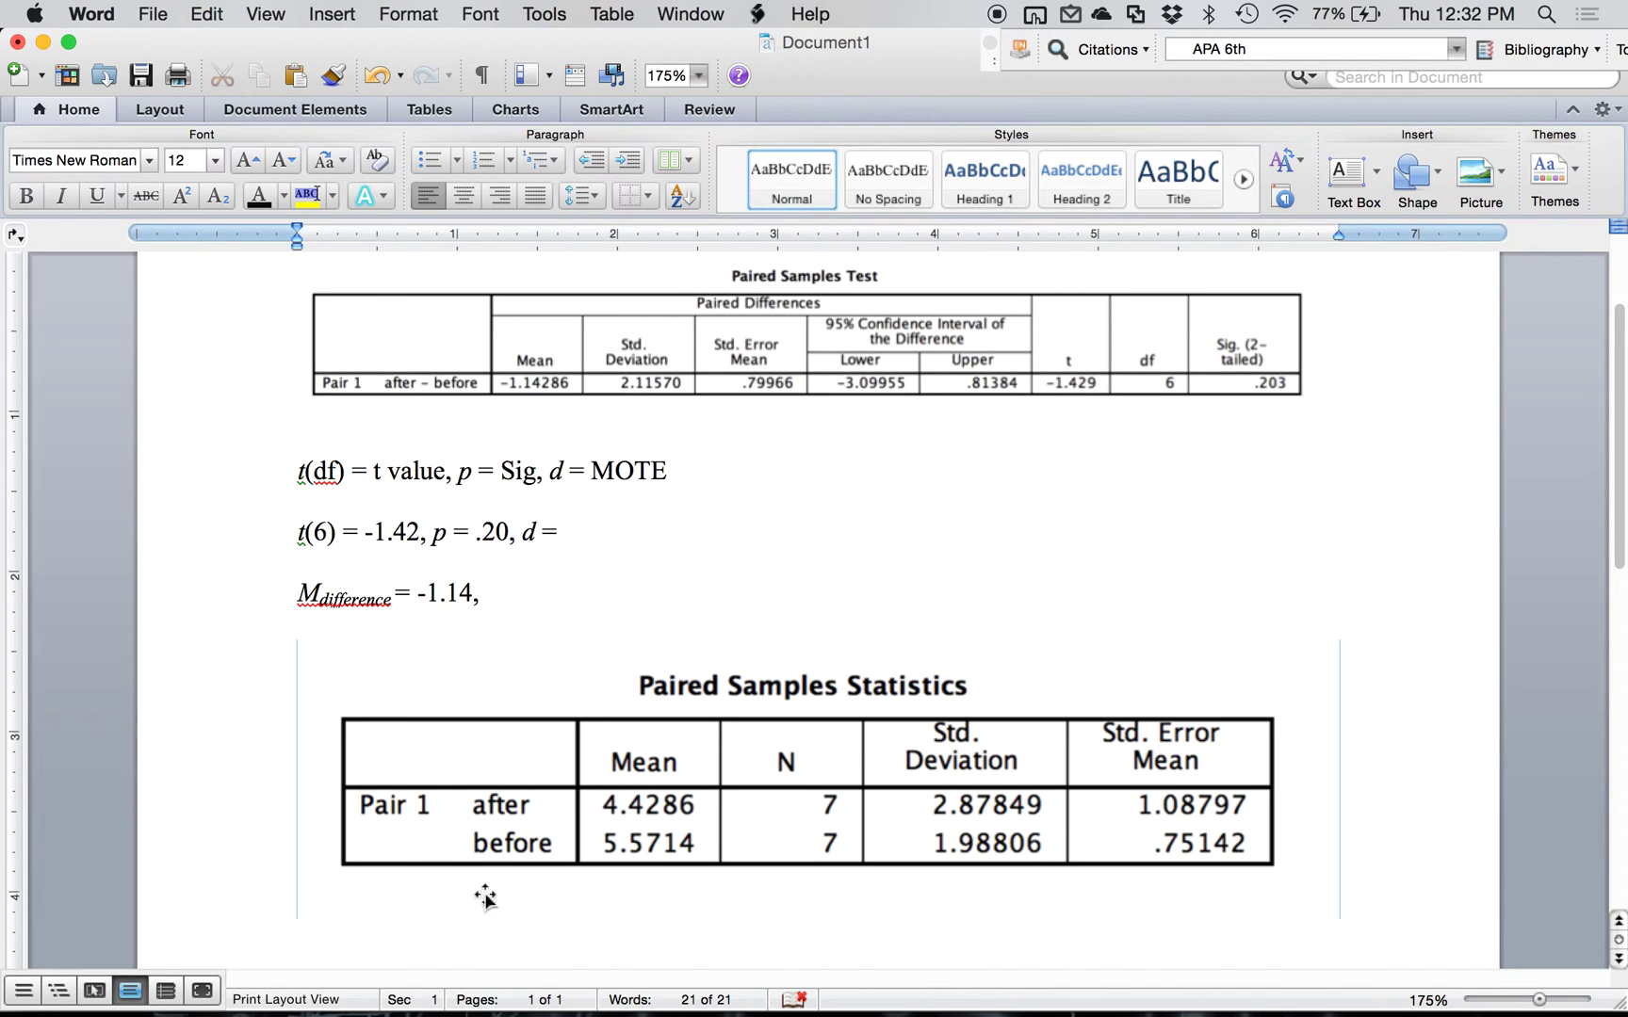
pyautogui.click(581, 860)
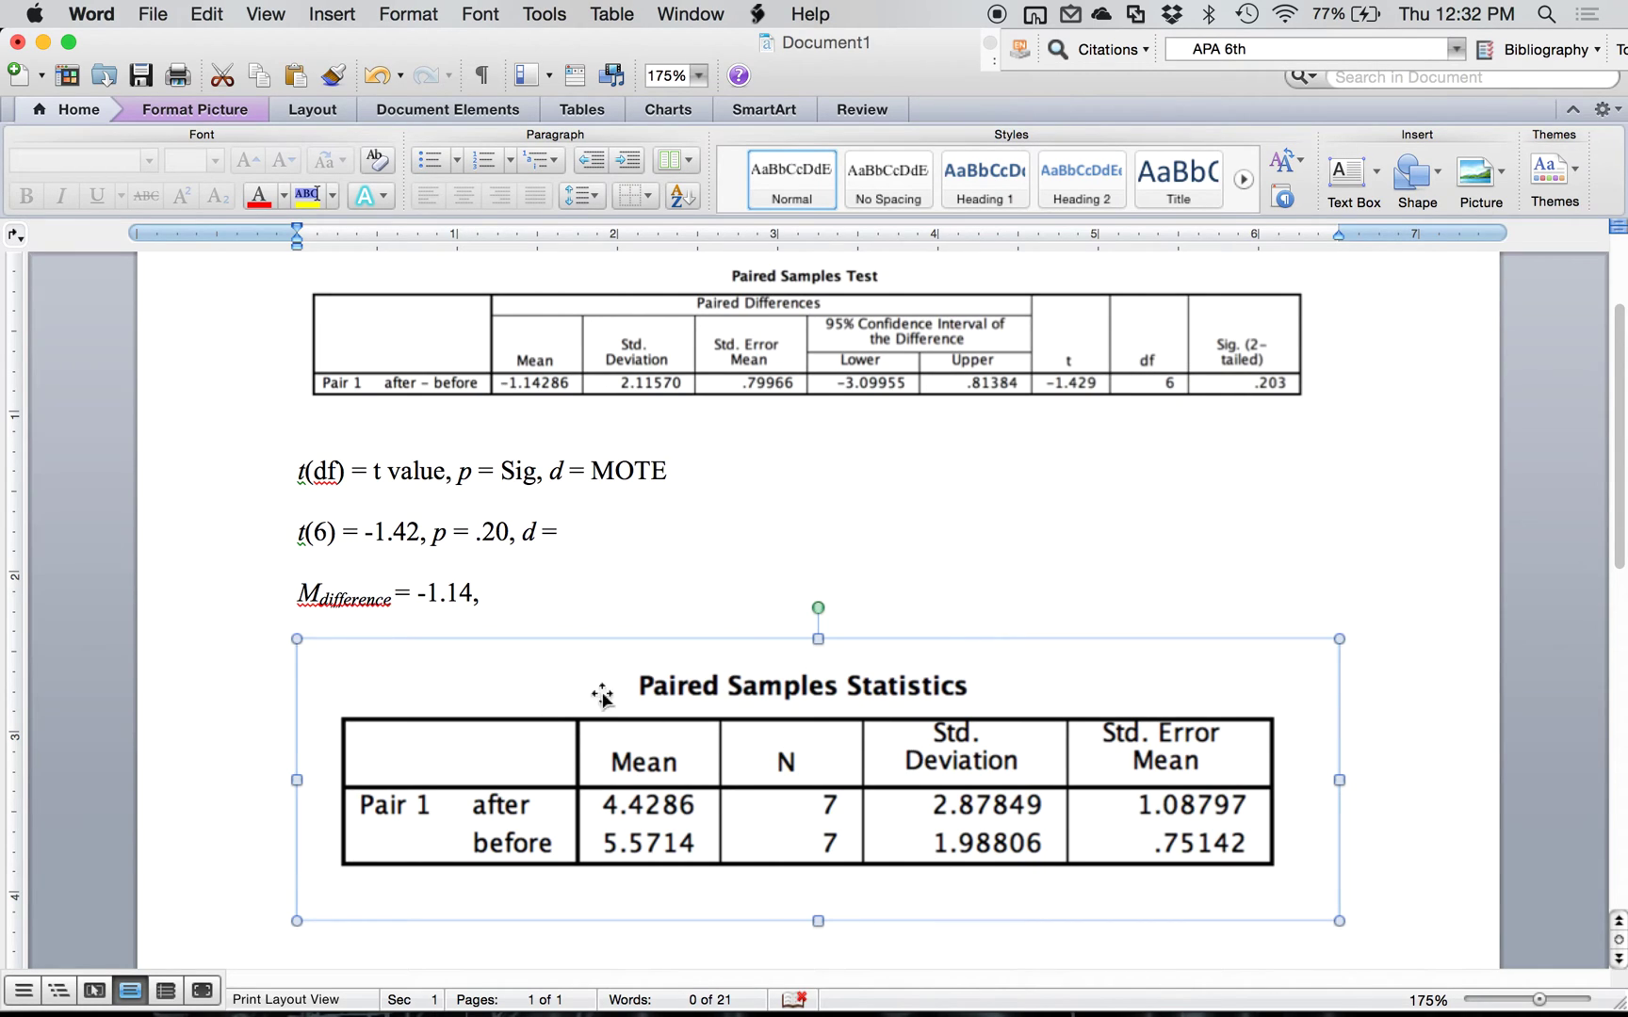
pyautogui.click(497, 584)
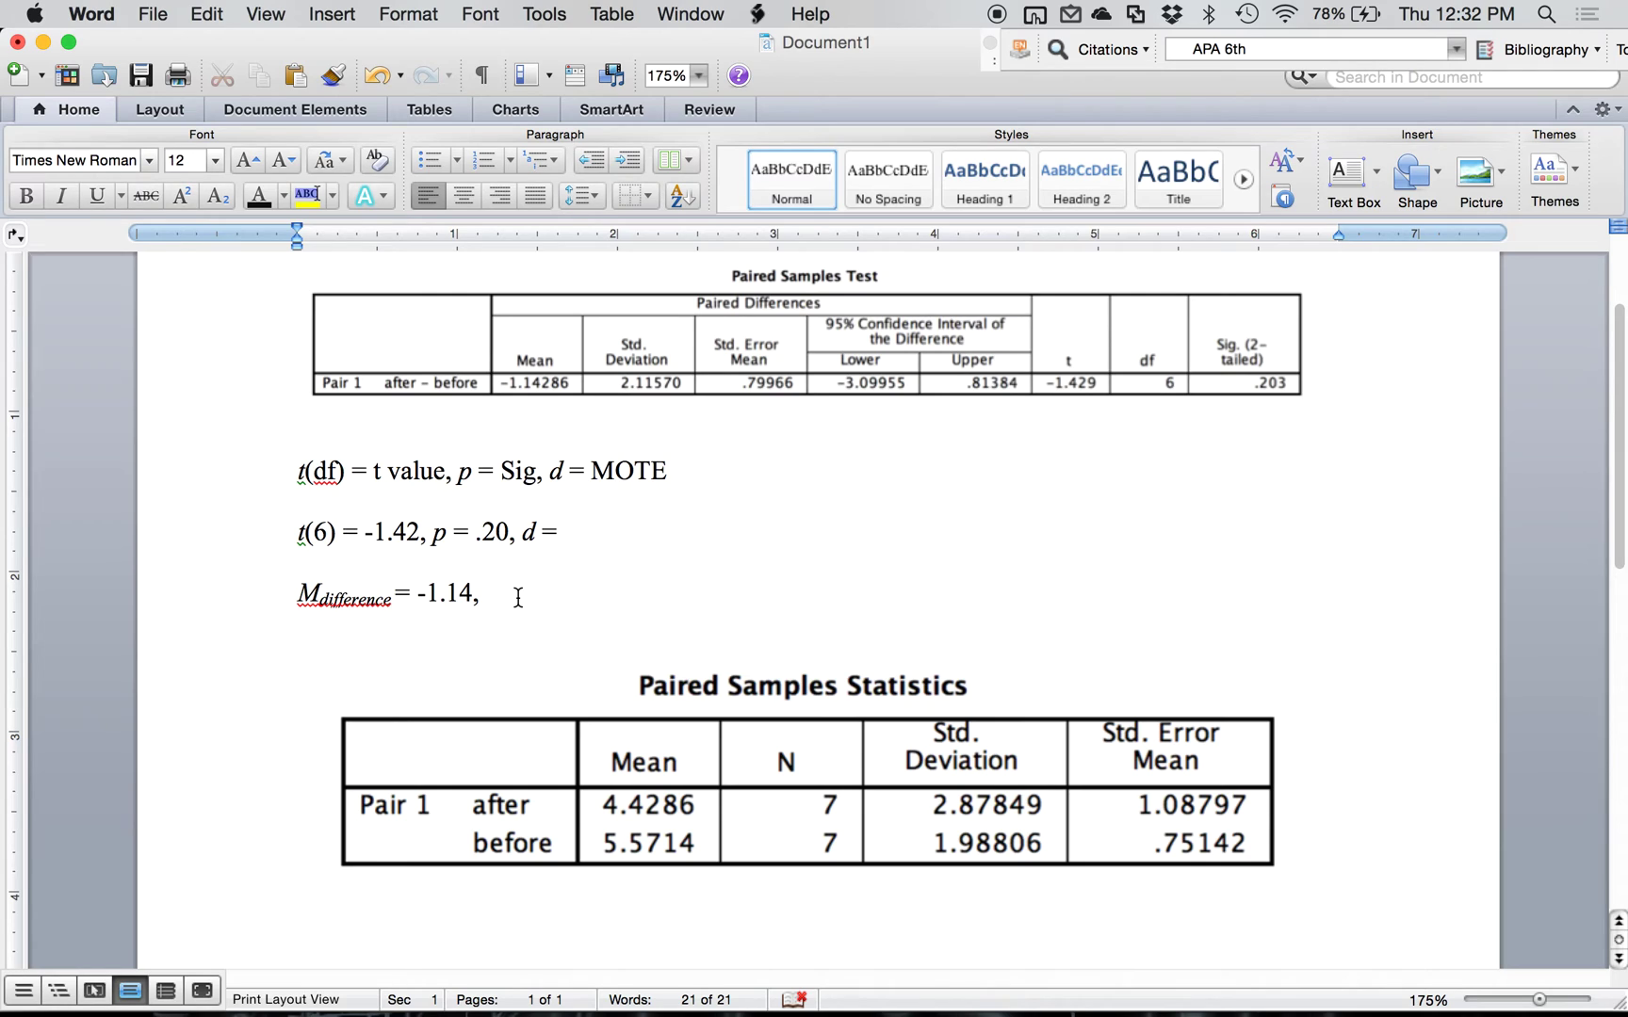
pyautogui.press('super+i')
pyautogui.write('SD')
# Step: Add an italic subscript 'difference' after SD and enter '= 2.12'
pyautogui.press('super+i')
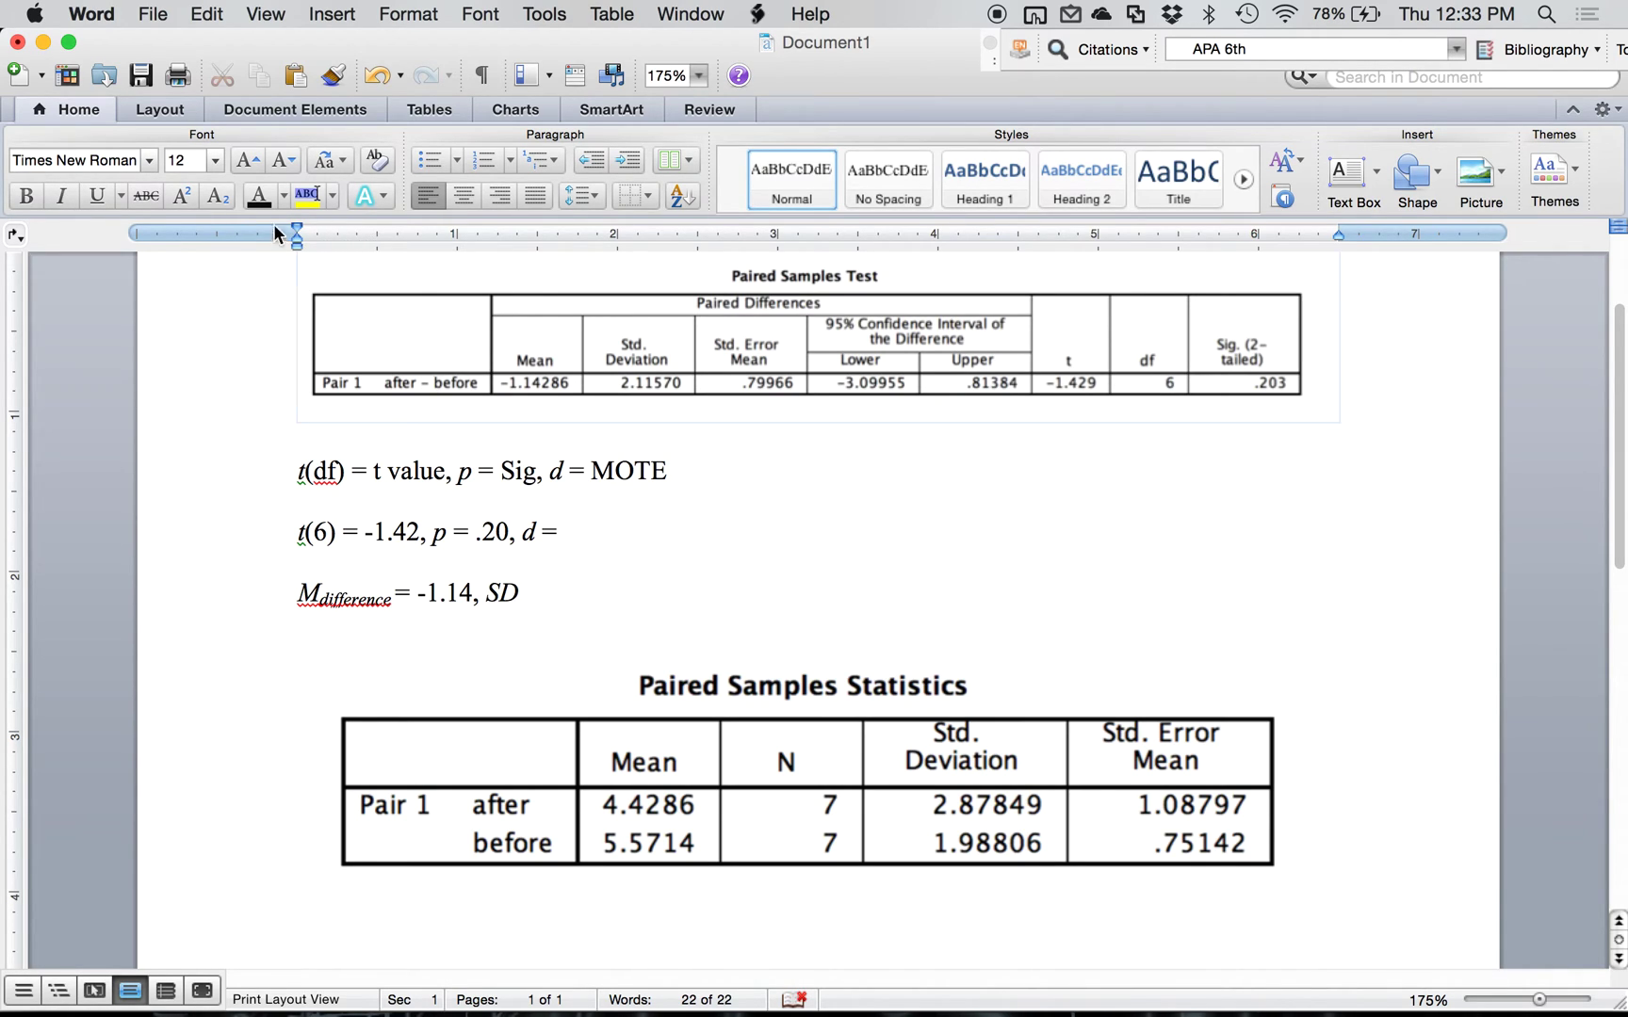
pyautogui.click(218, 196)
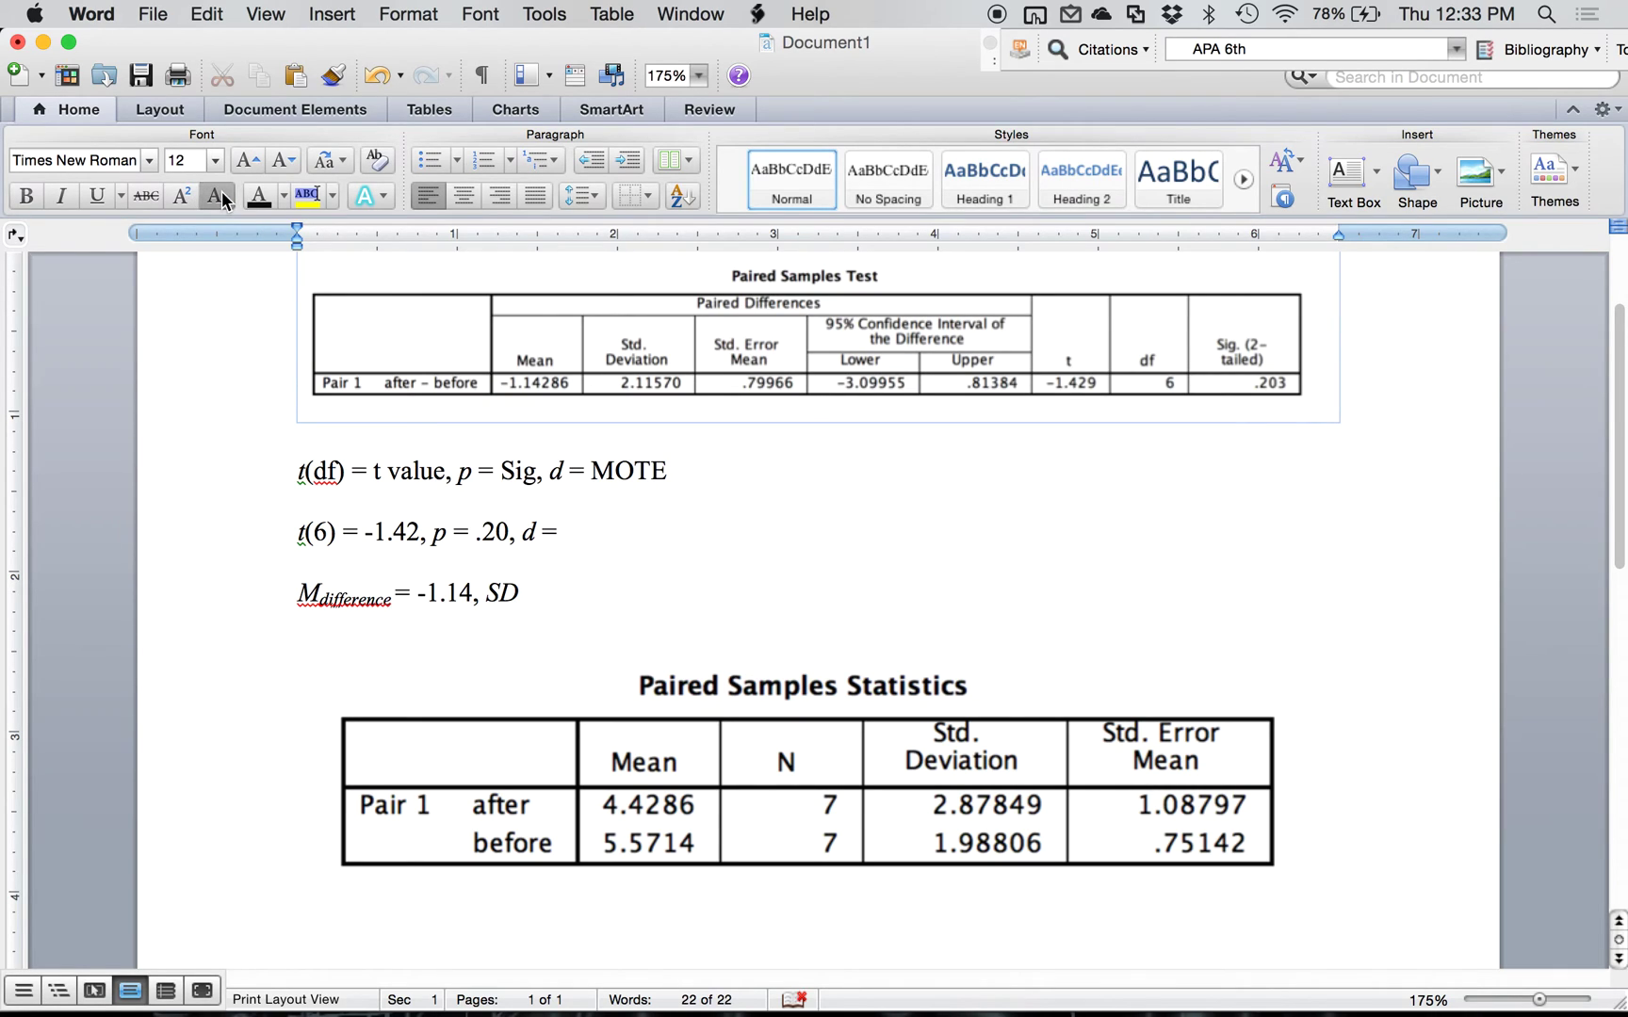
pyautogui.write('difference')
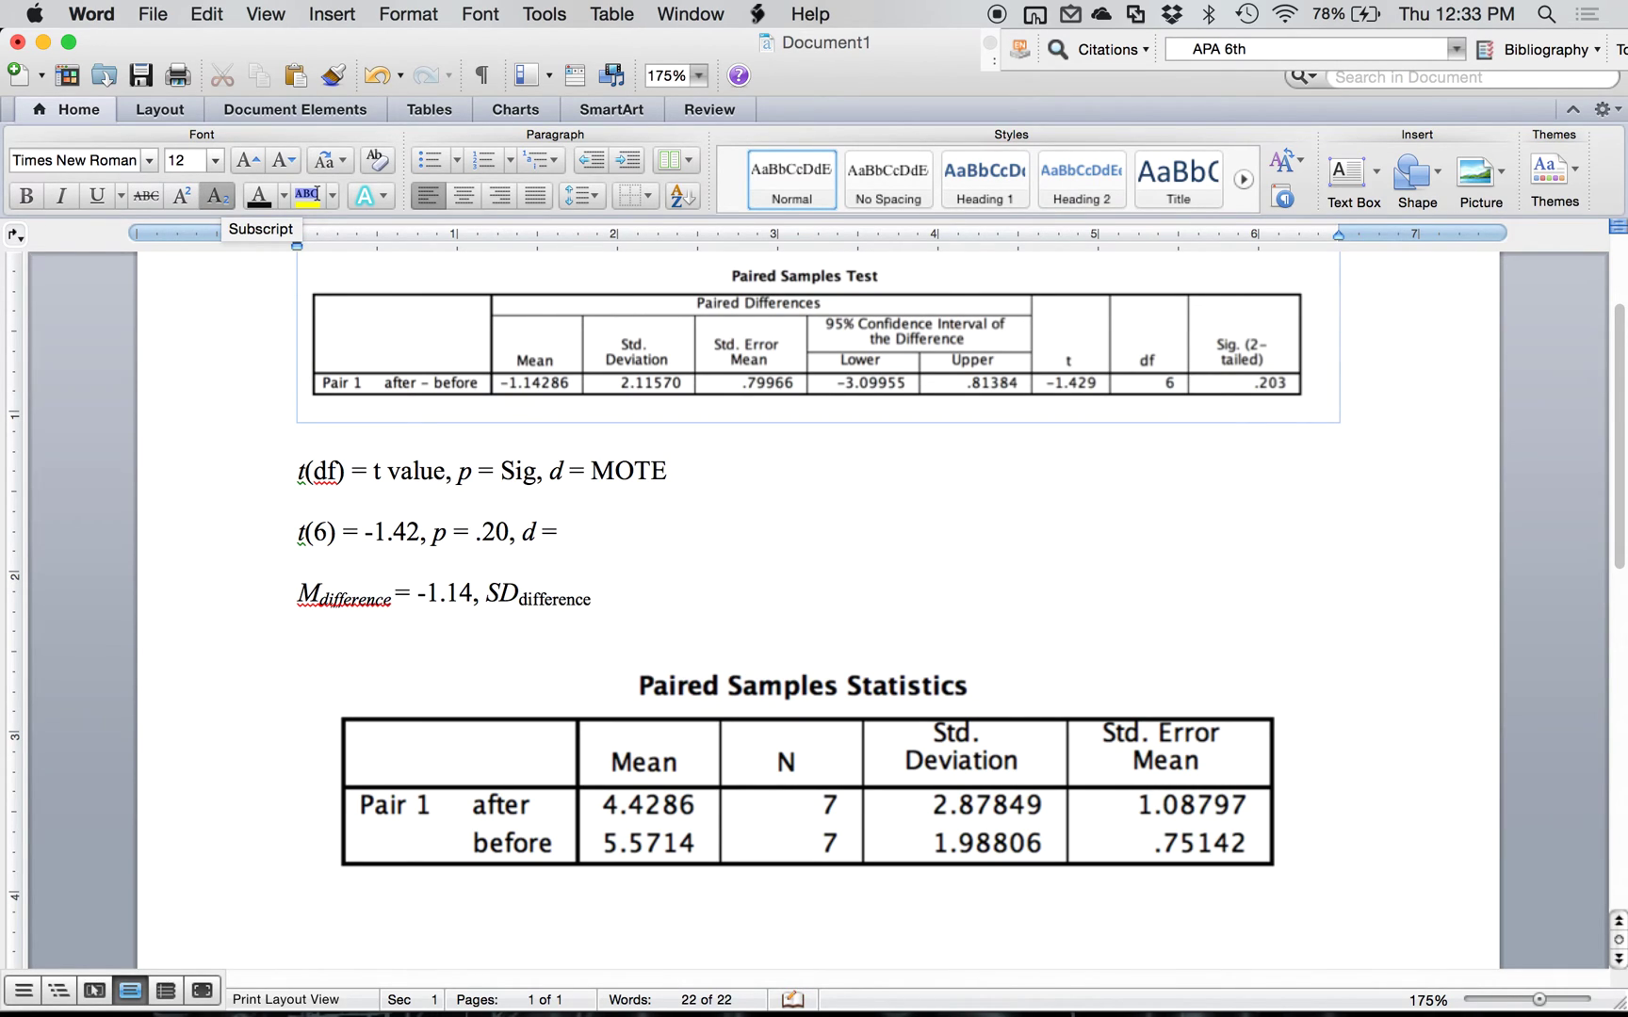
pyautogui.hotkey('shift', 'alt', 'Left')
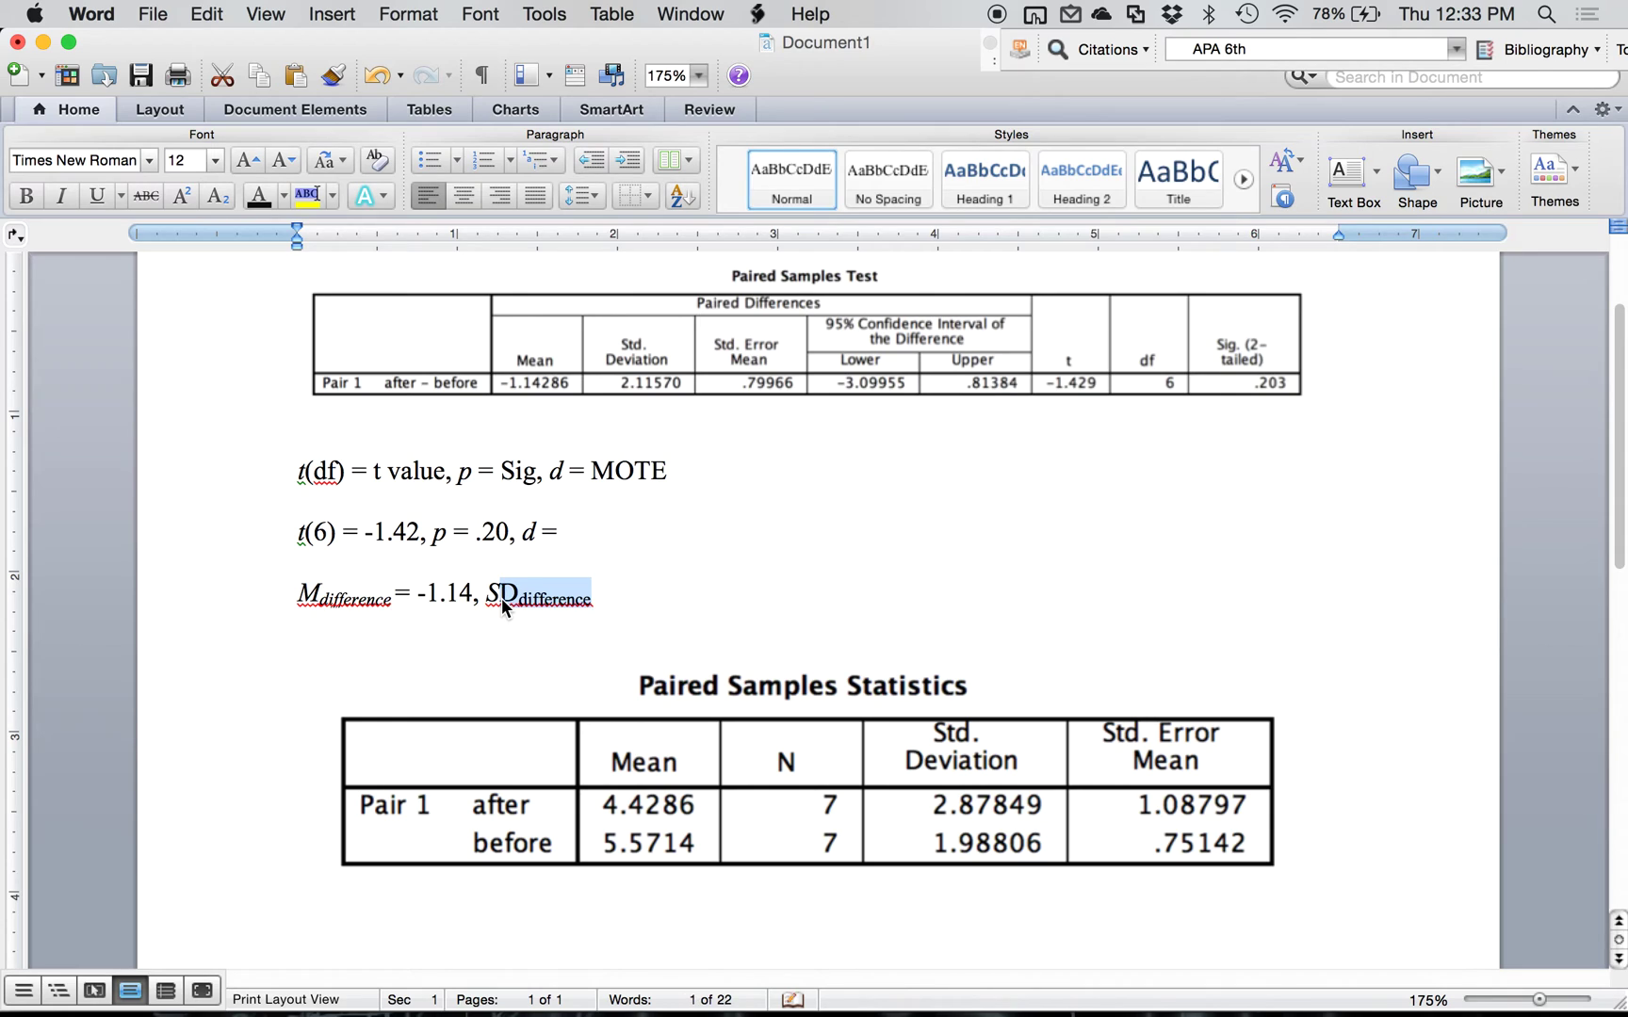
pyautogui.press('super+i')
pyautogui.click(671, 589)
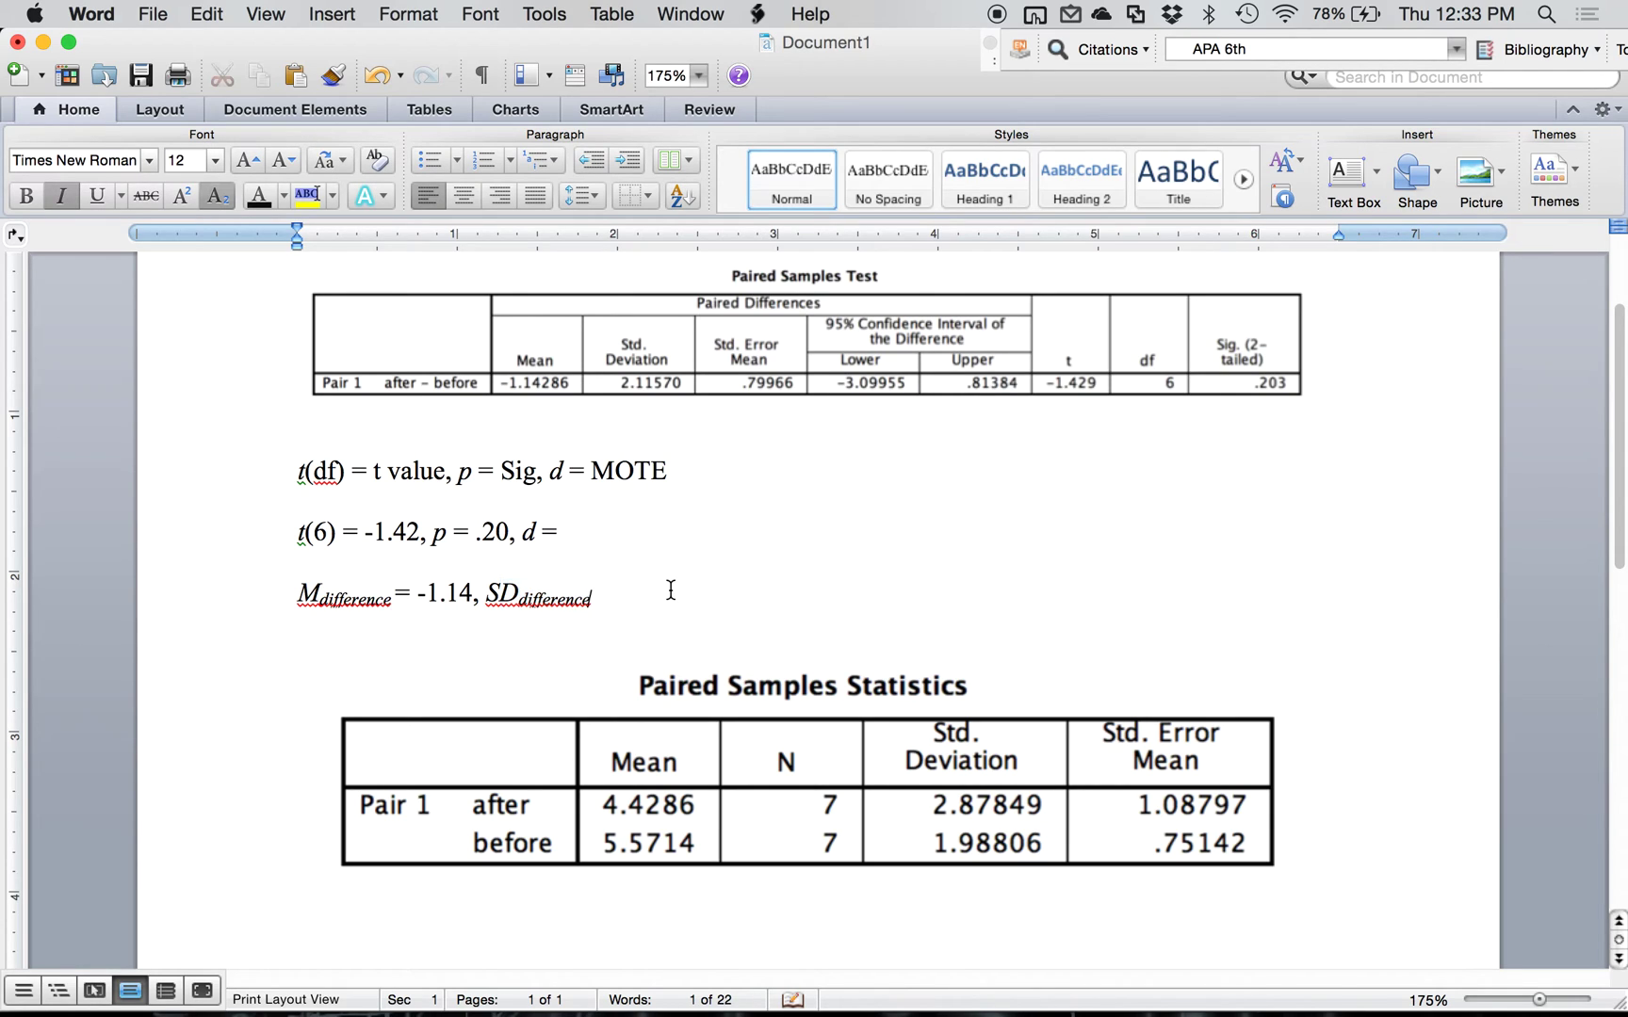
pyautogui.click(219, 196)
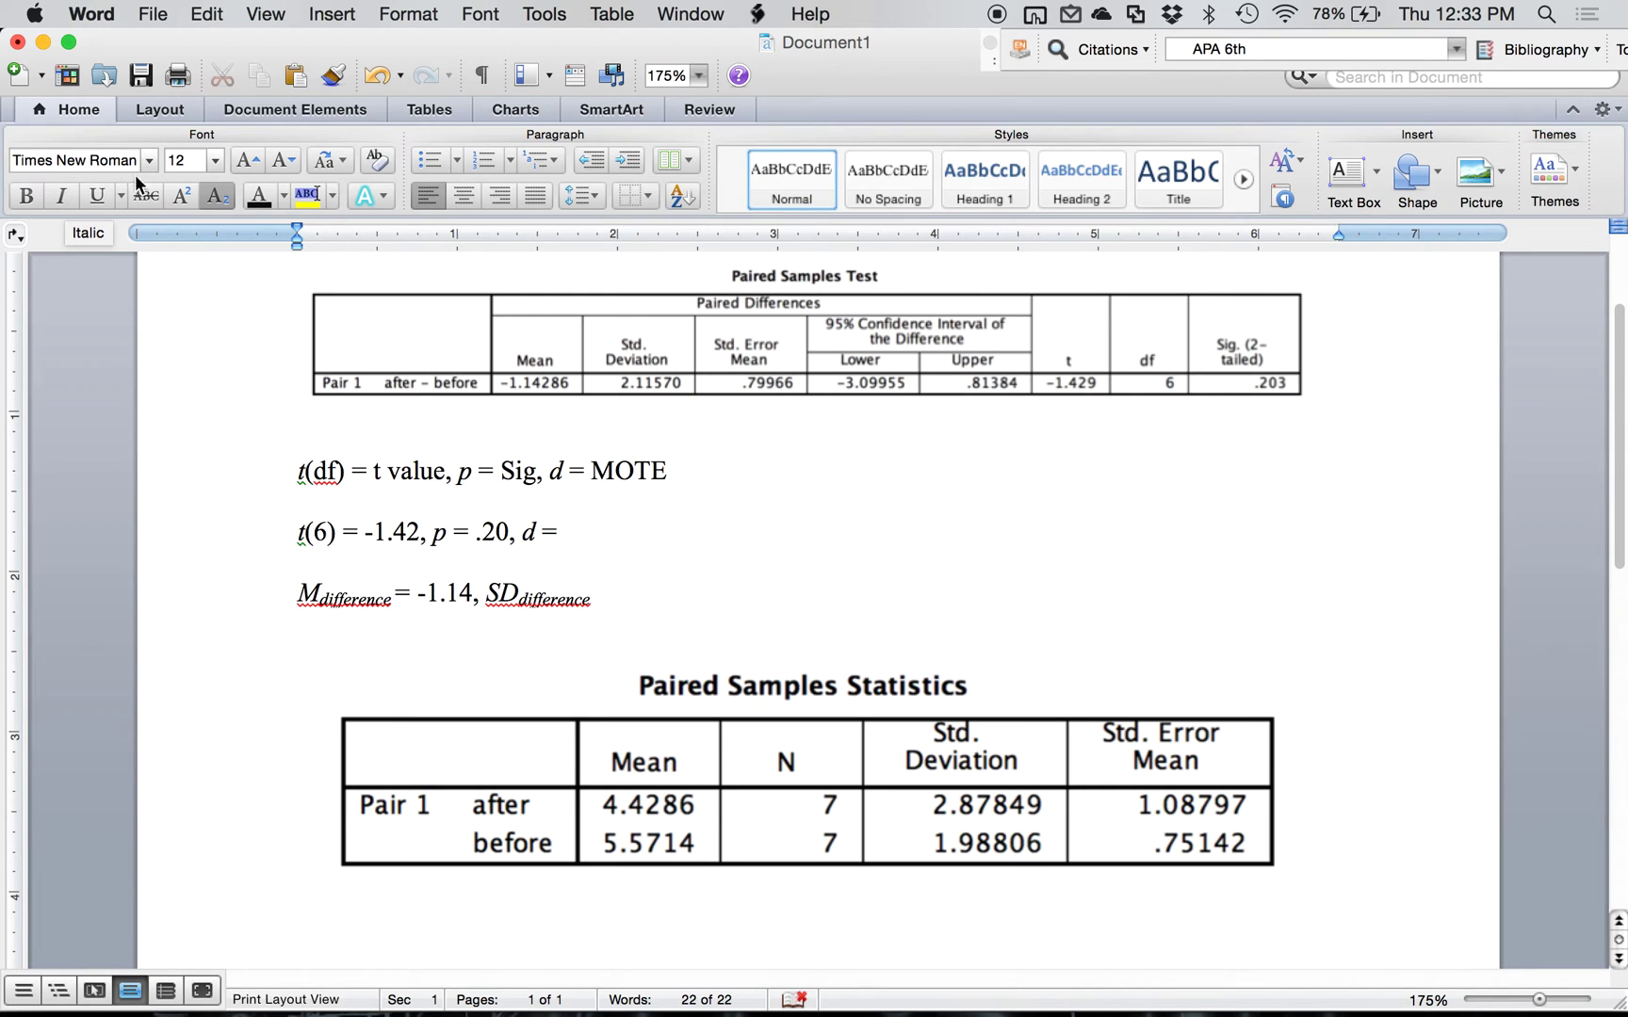
pyautogui.click(219, 196)
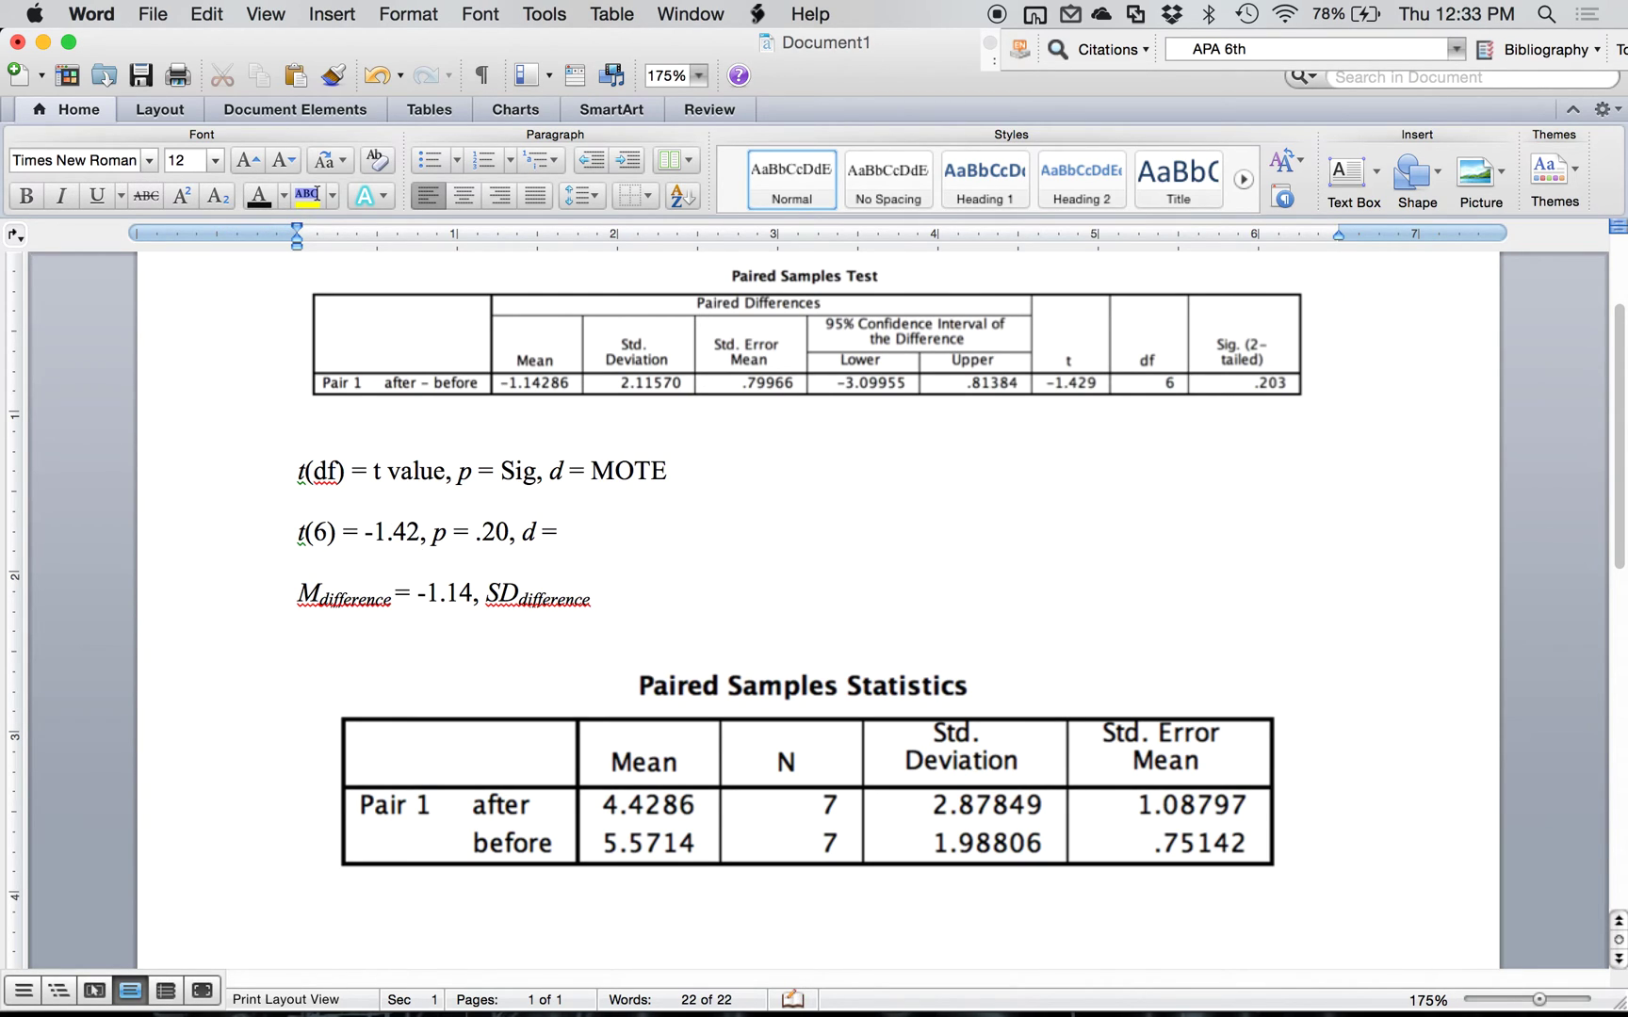
pyautogui.write(' =')
pyautogui.write(' 2.12')
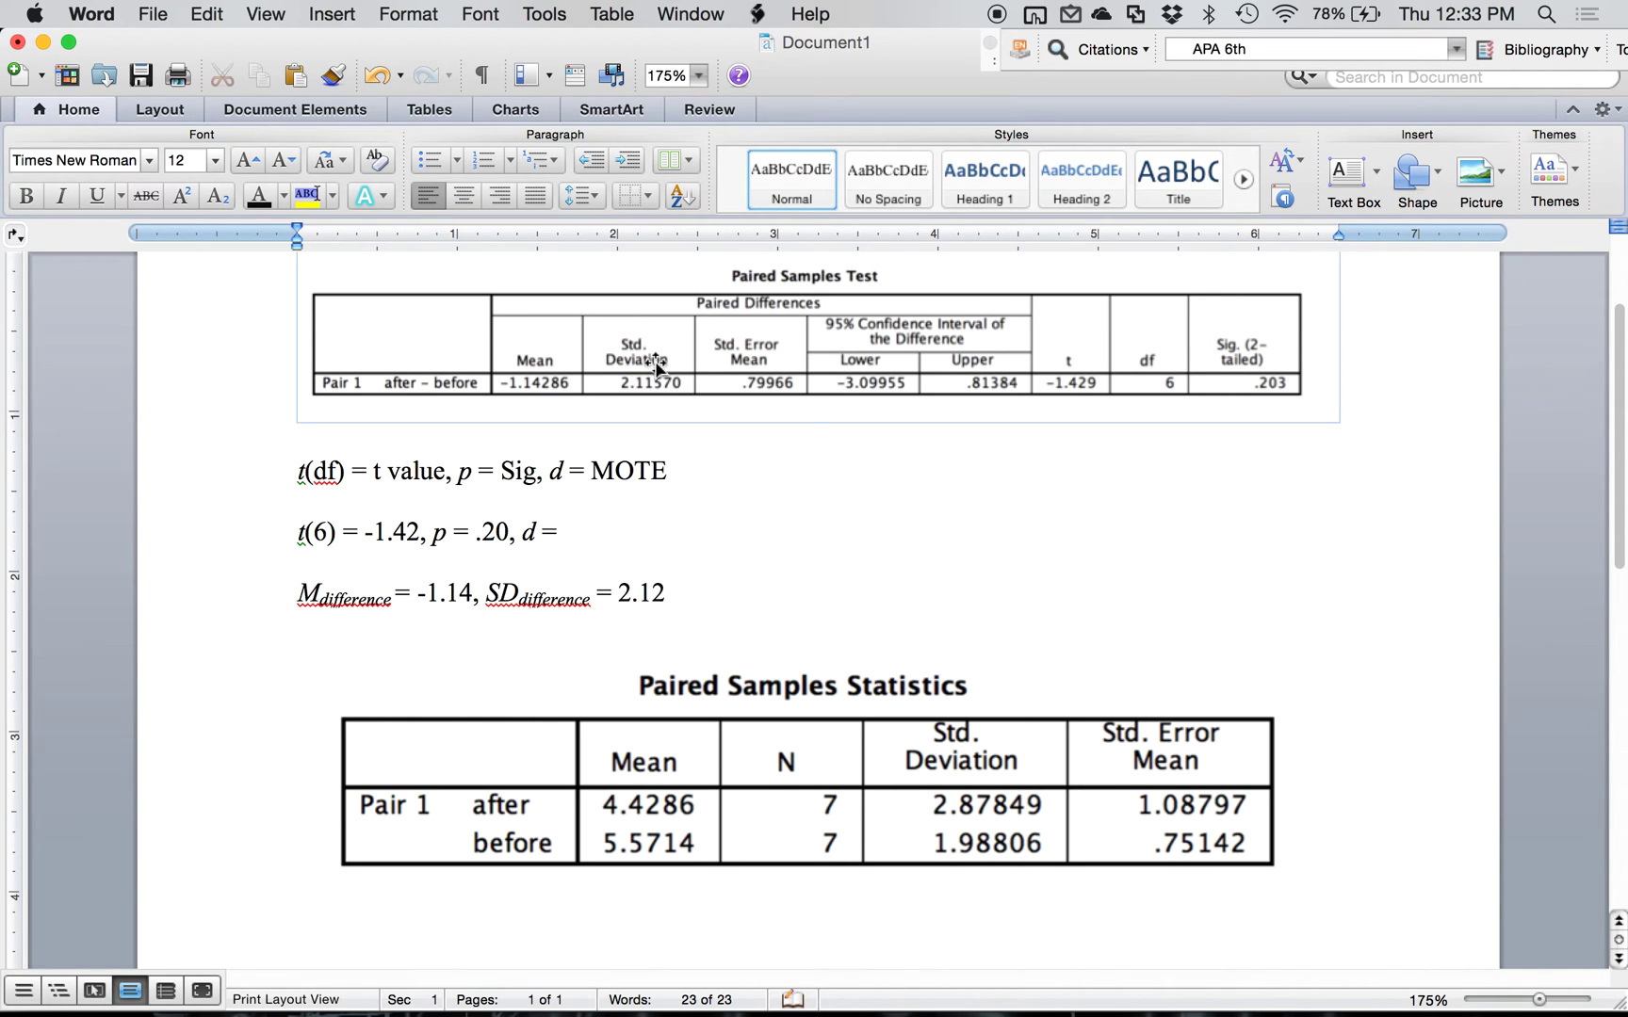
# Step: Review the t(6) results line and the pasted Paired Samples Test table
pyautogui.click(656, 362)
pyautogui.click(594, 544)
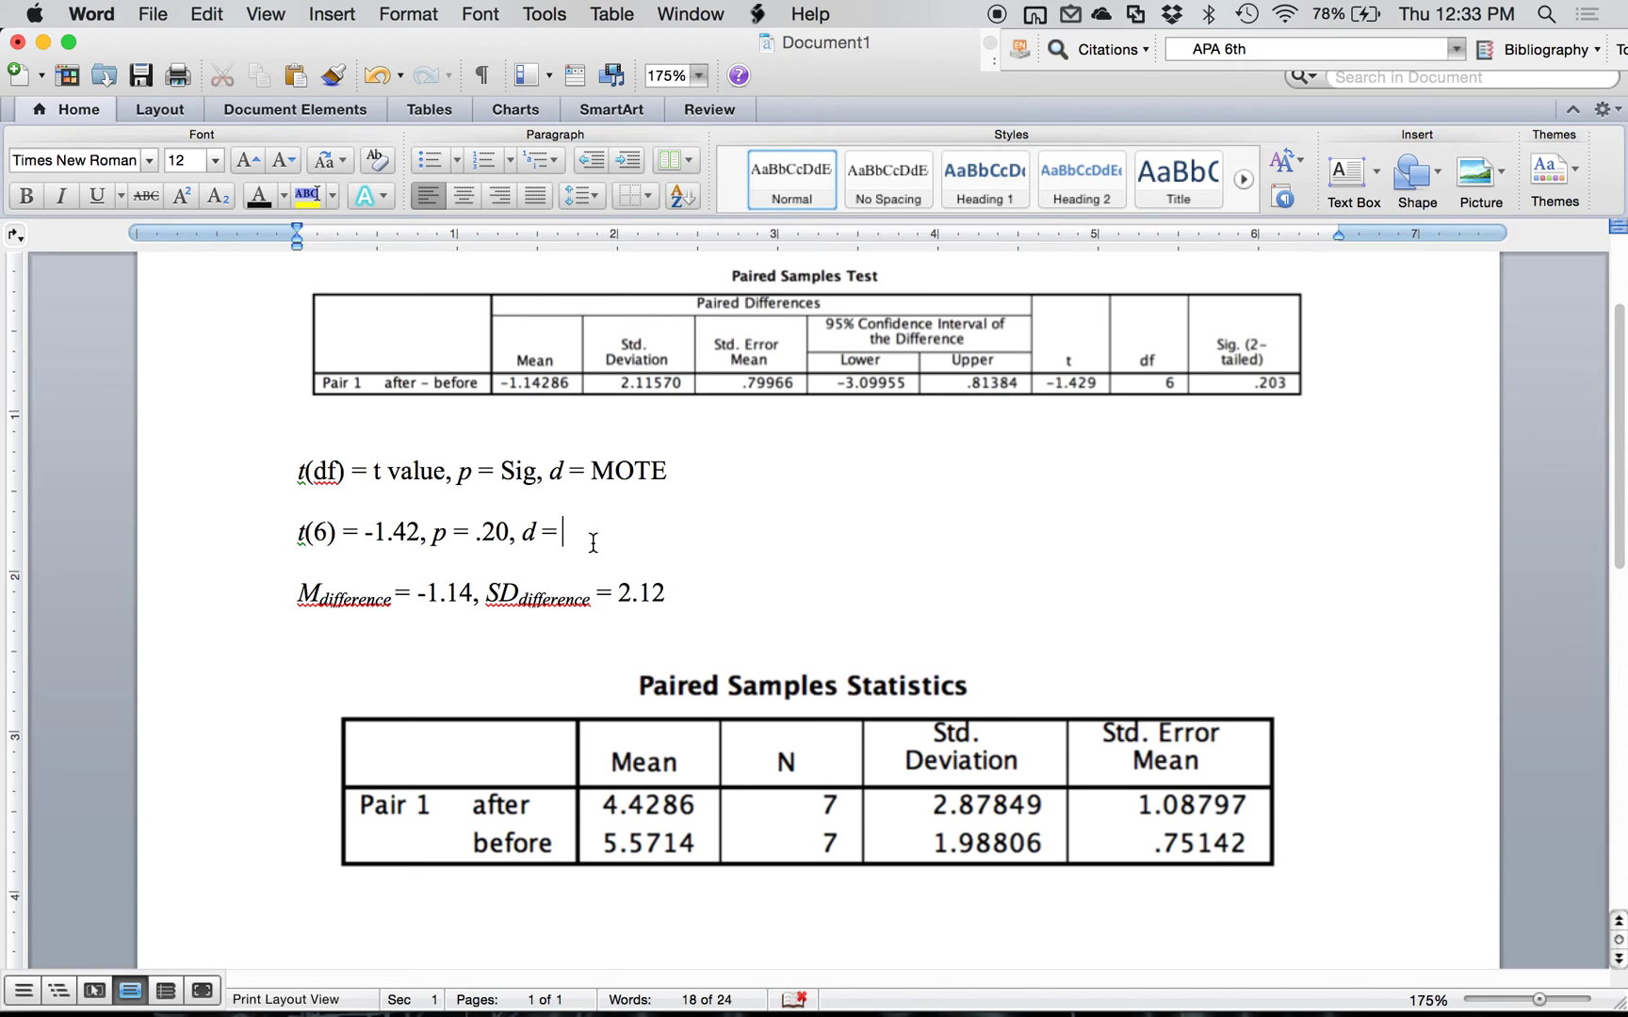
pyautogui.click(886, 399)
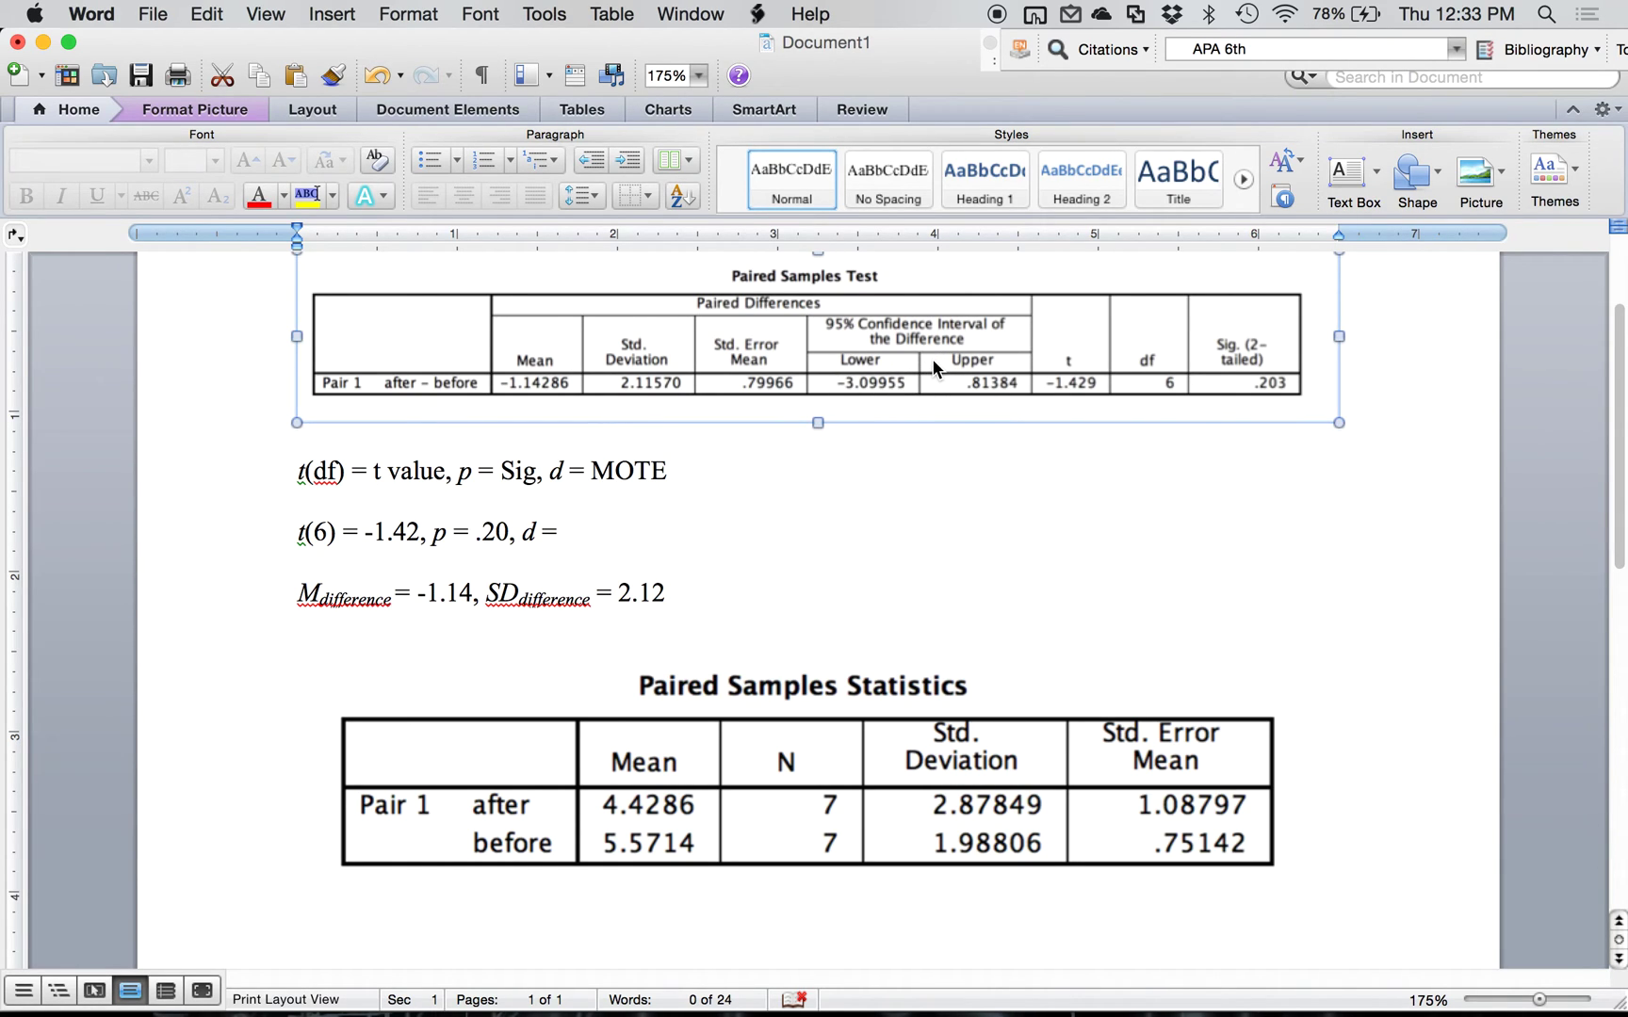
pyautogui.click(593, 534)
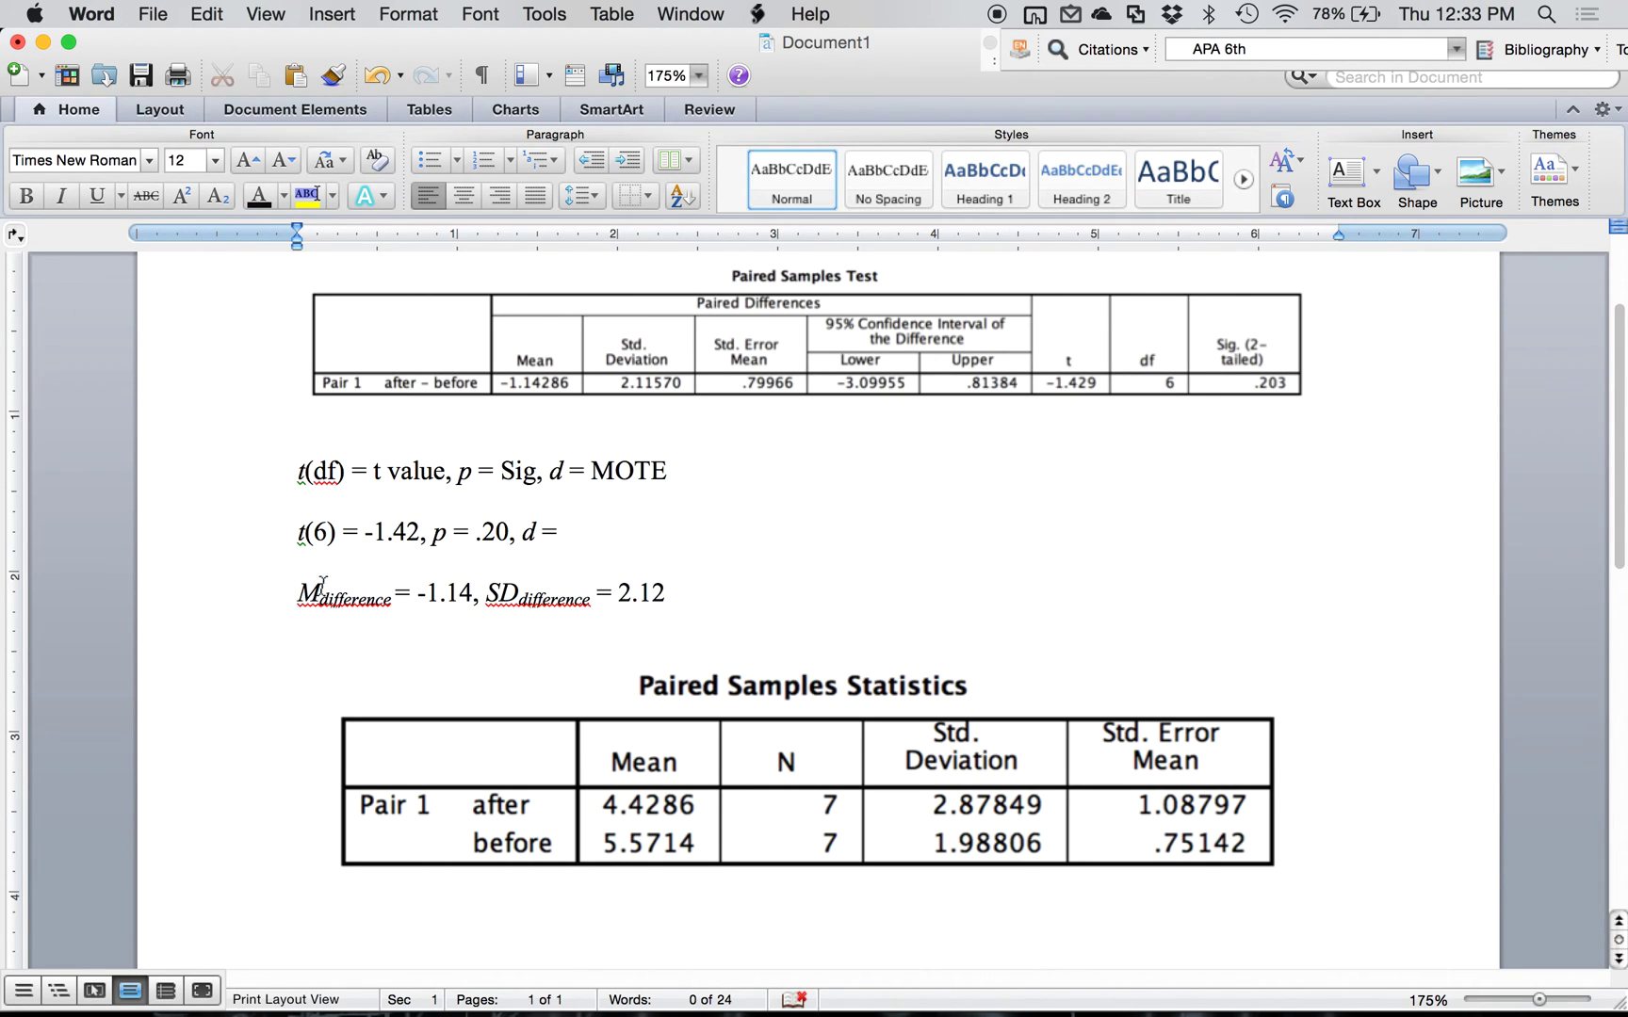
pyautogui.click(319, 539)
pyautogui.moveTo(319, 539); pyautogui.dragTo(527, 534)
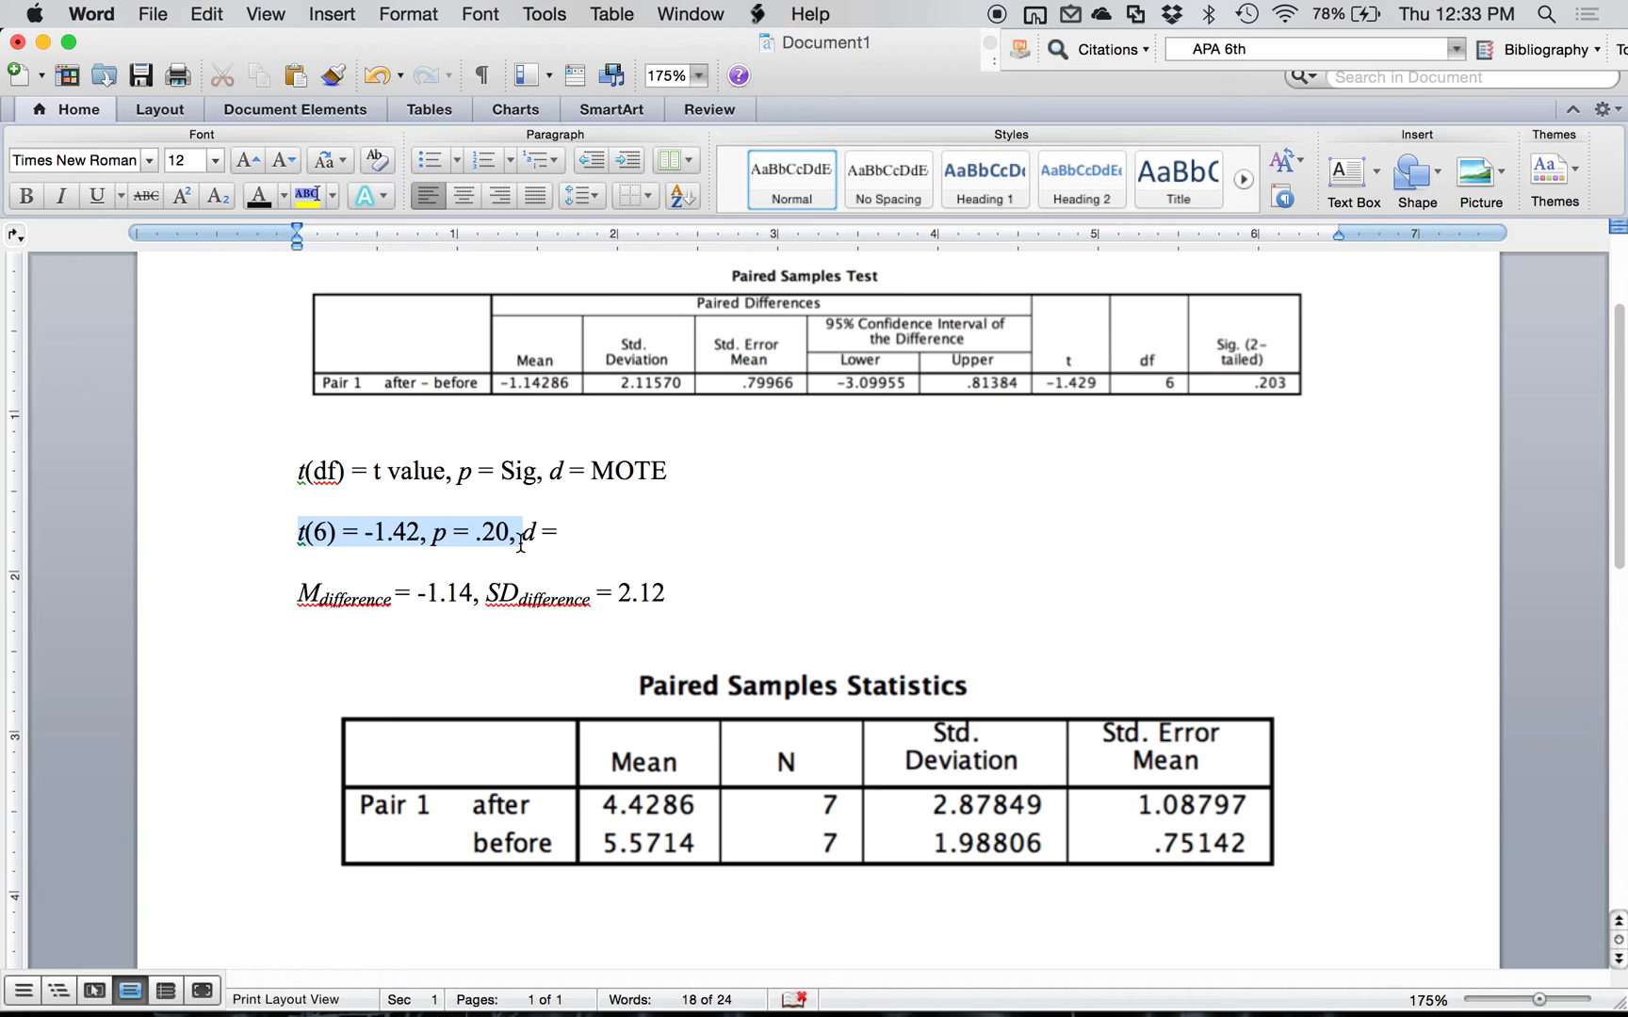
pyautogui.click(599, 529)
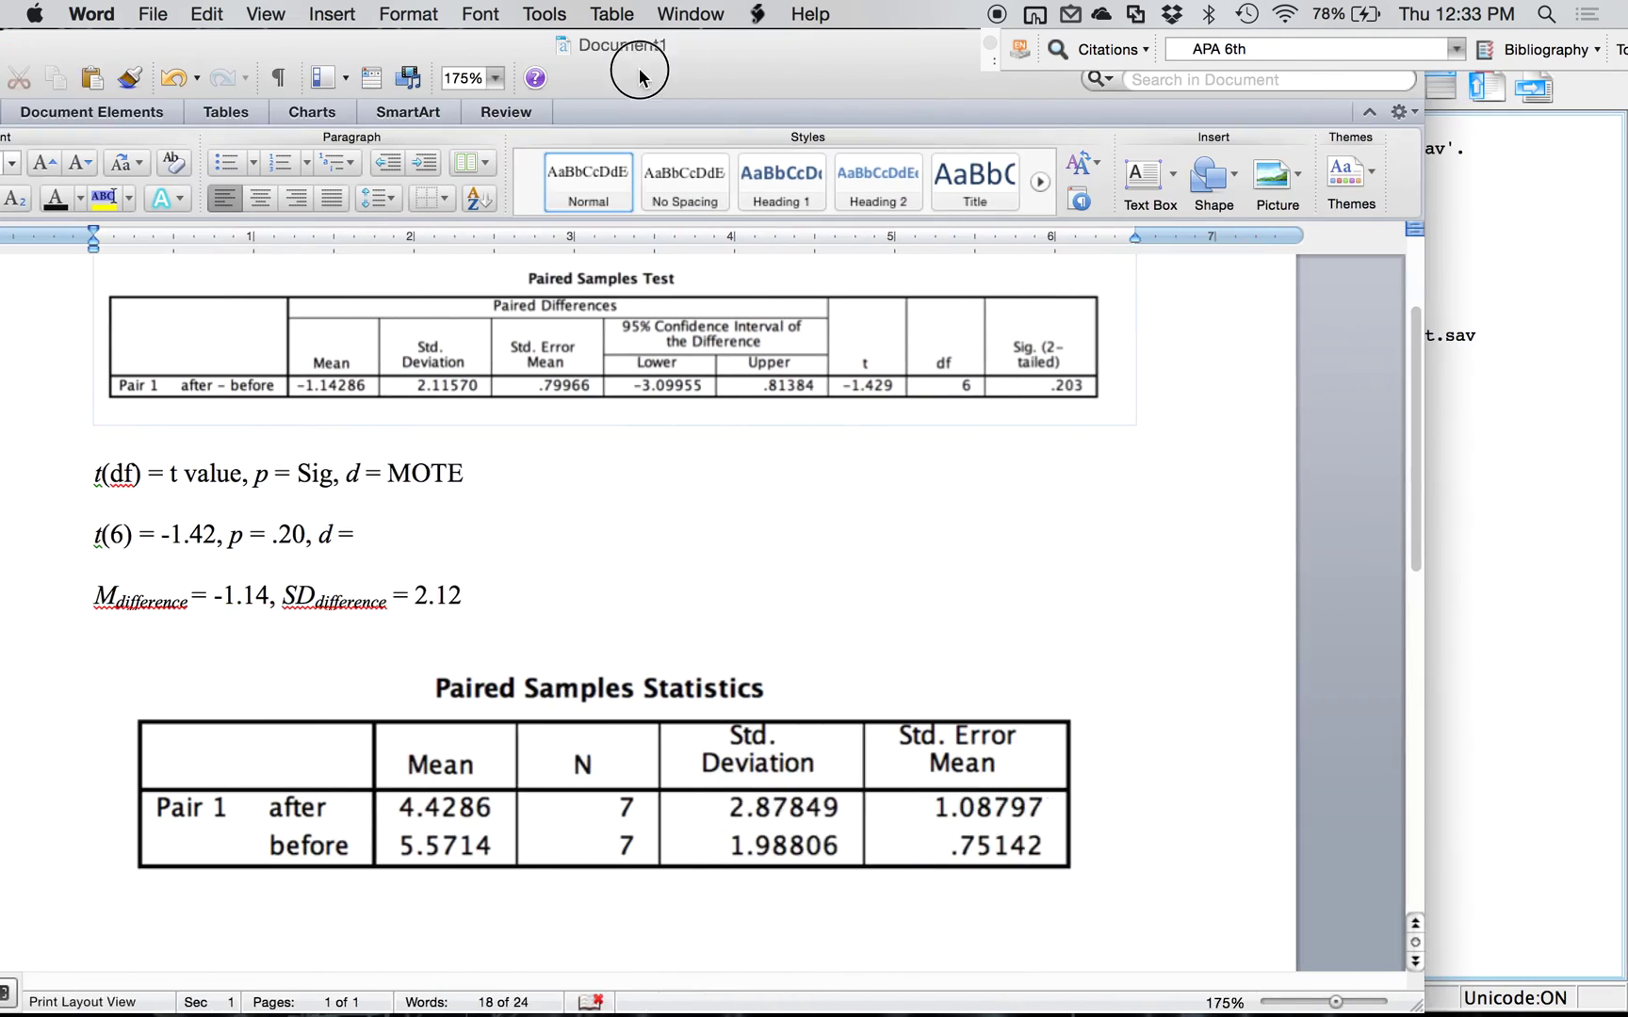
pyautogui.hotkey('ctrl', 'Up')
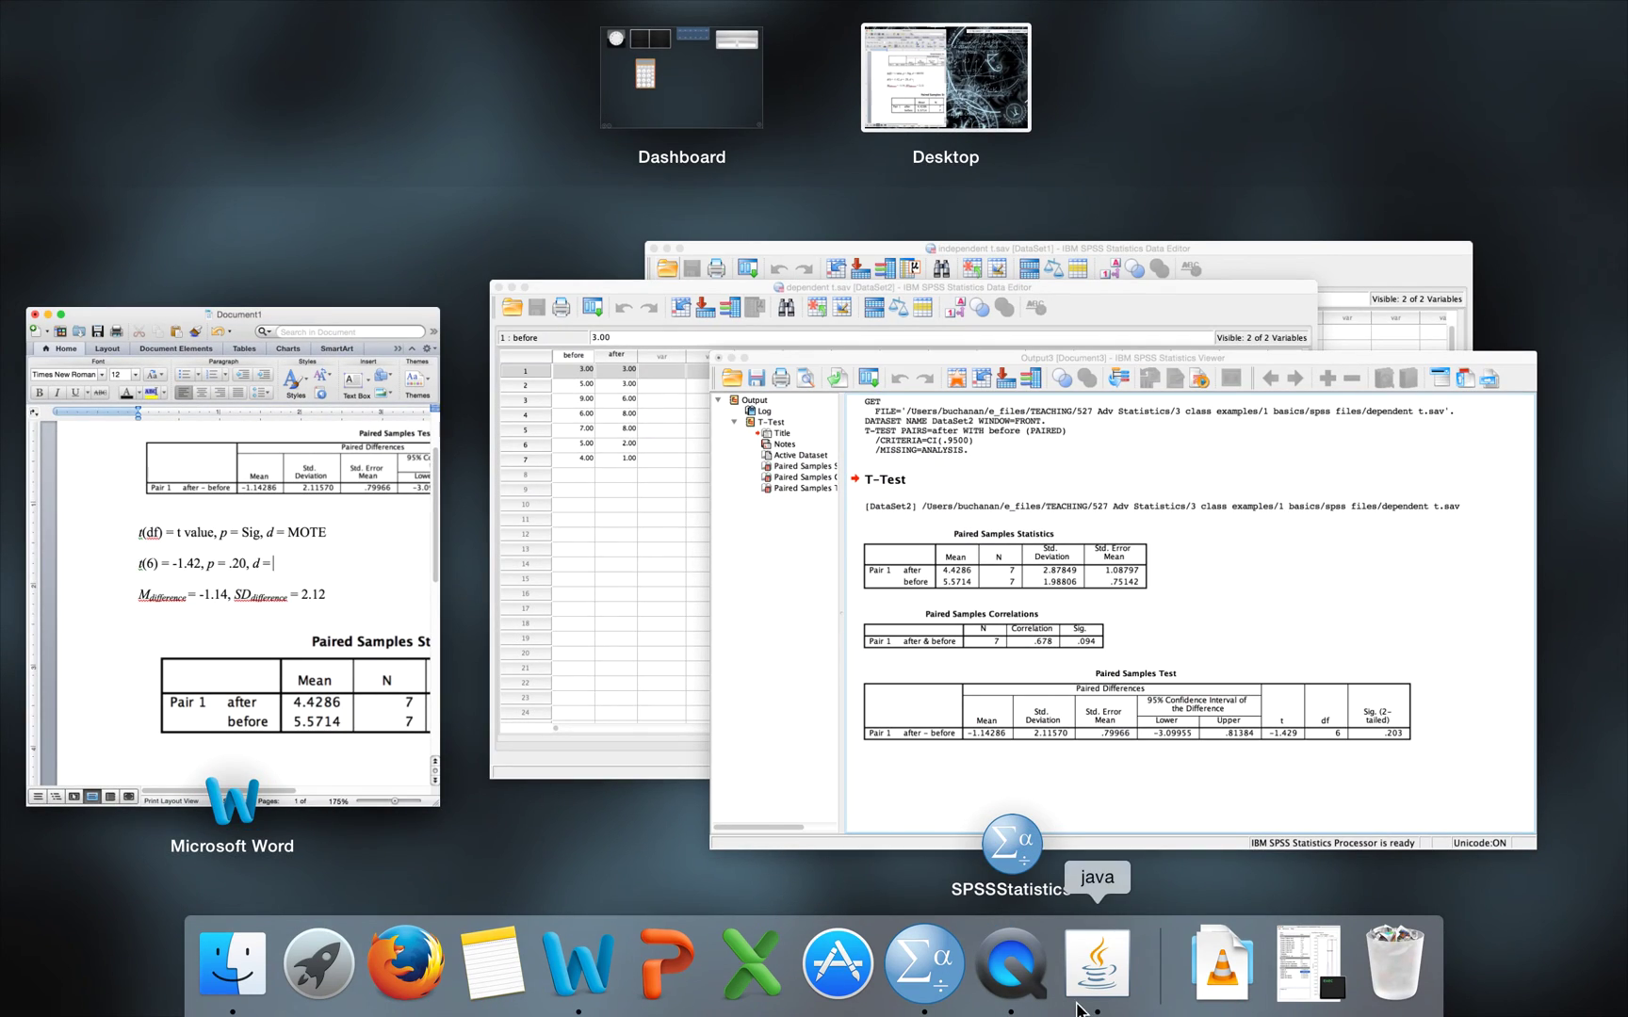
# Step: Bring MOTE forward and choose Cohen's d for a dependent t (SD difference) from Measures
pyautogui.click(1097, 963)
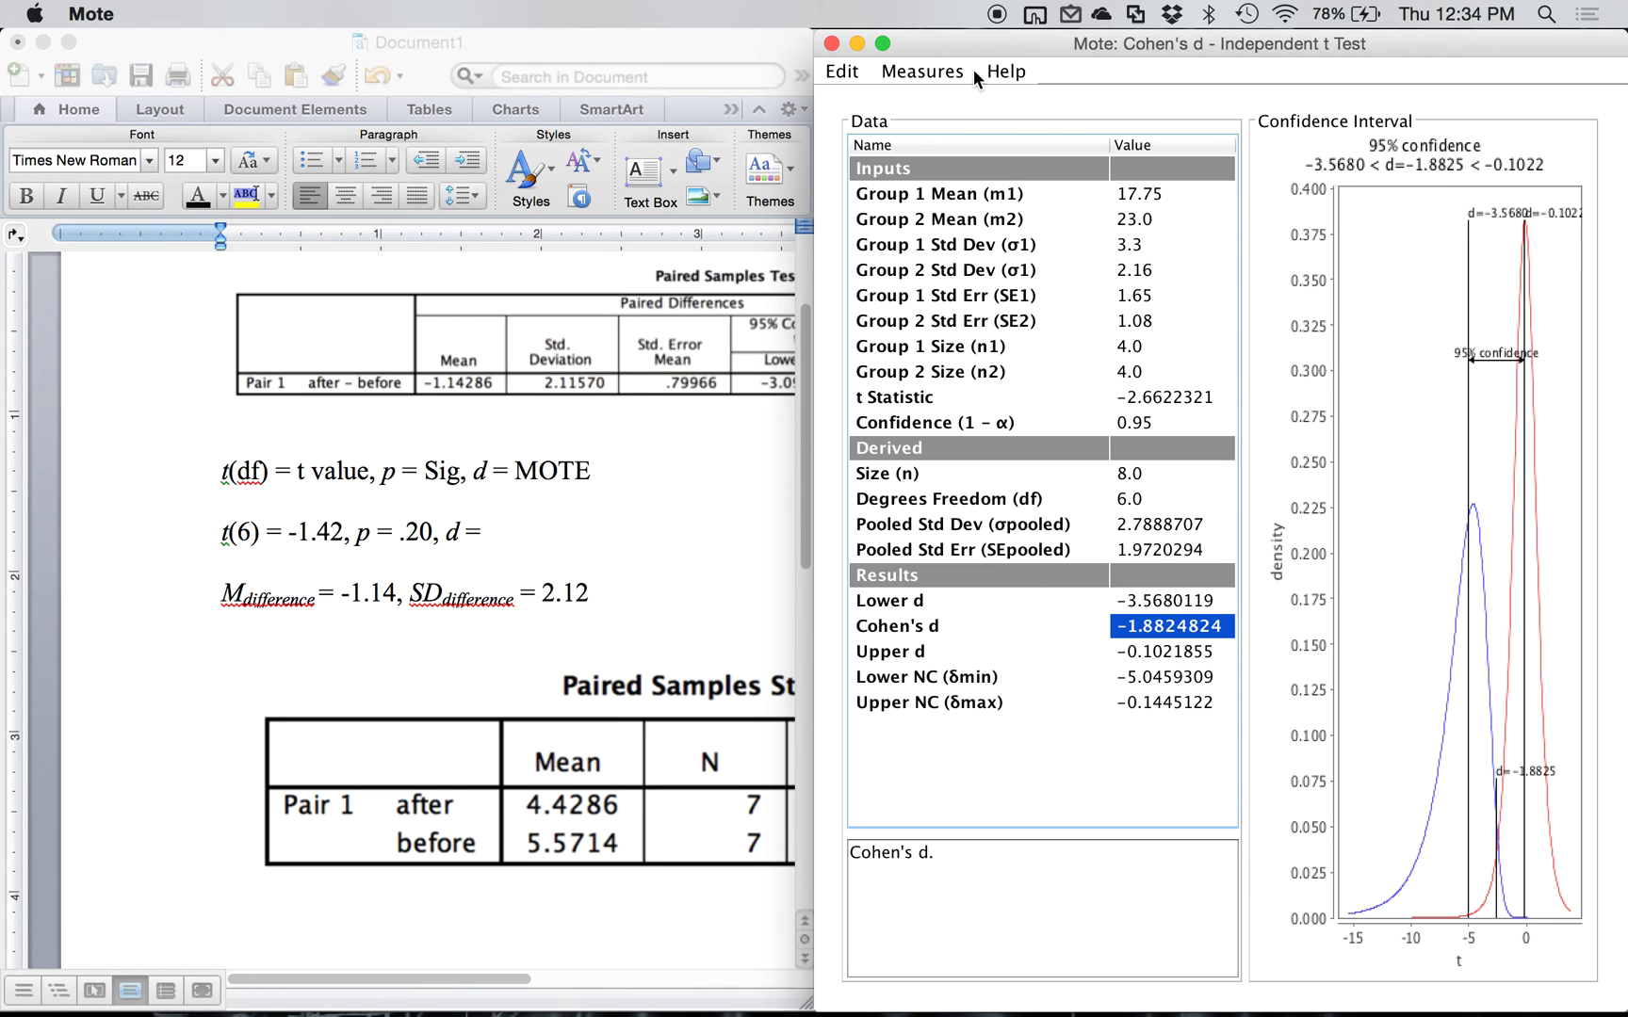
pyautogui.click(955, 72)
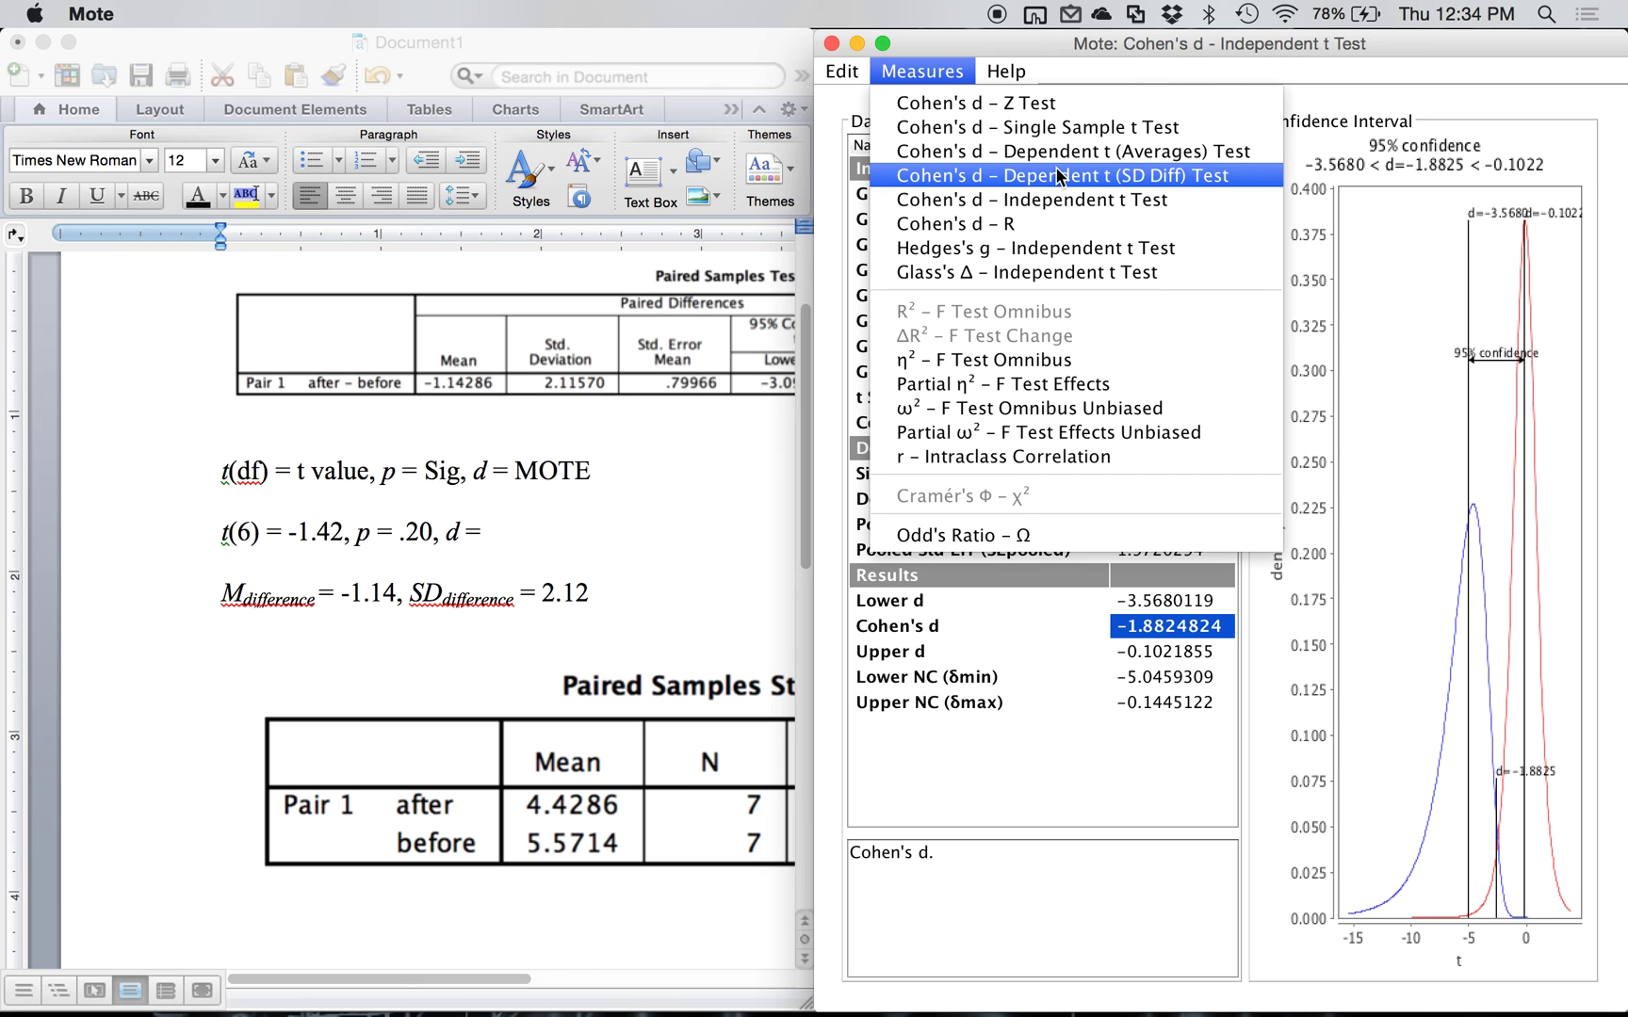
pyautogui.click(1057, 174)
# Step: Enter mean difference -1.14, SD difference 2.12 and n = 7 to get d = -0.54
pyautogui.press('Down')
pyautogui.press('Down')
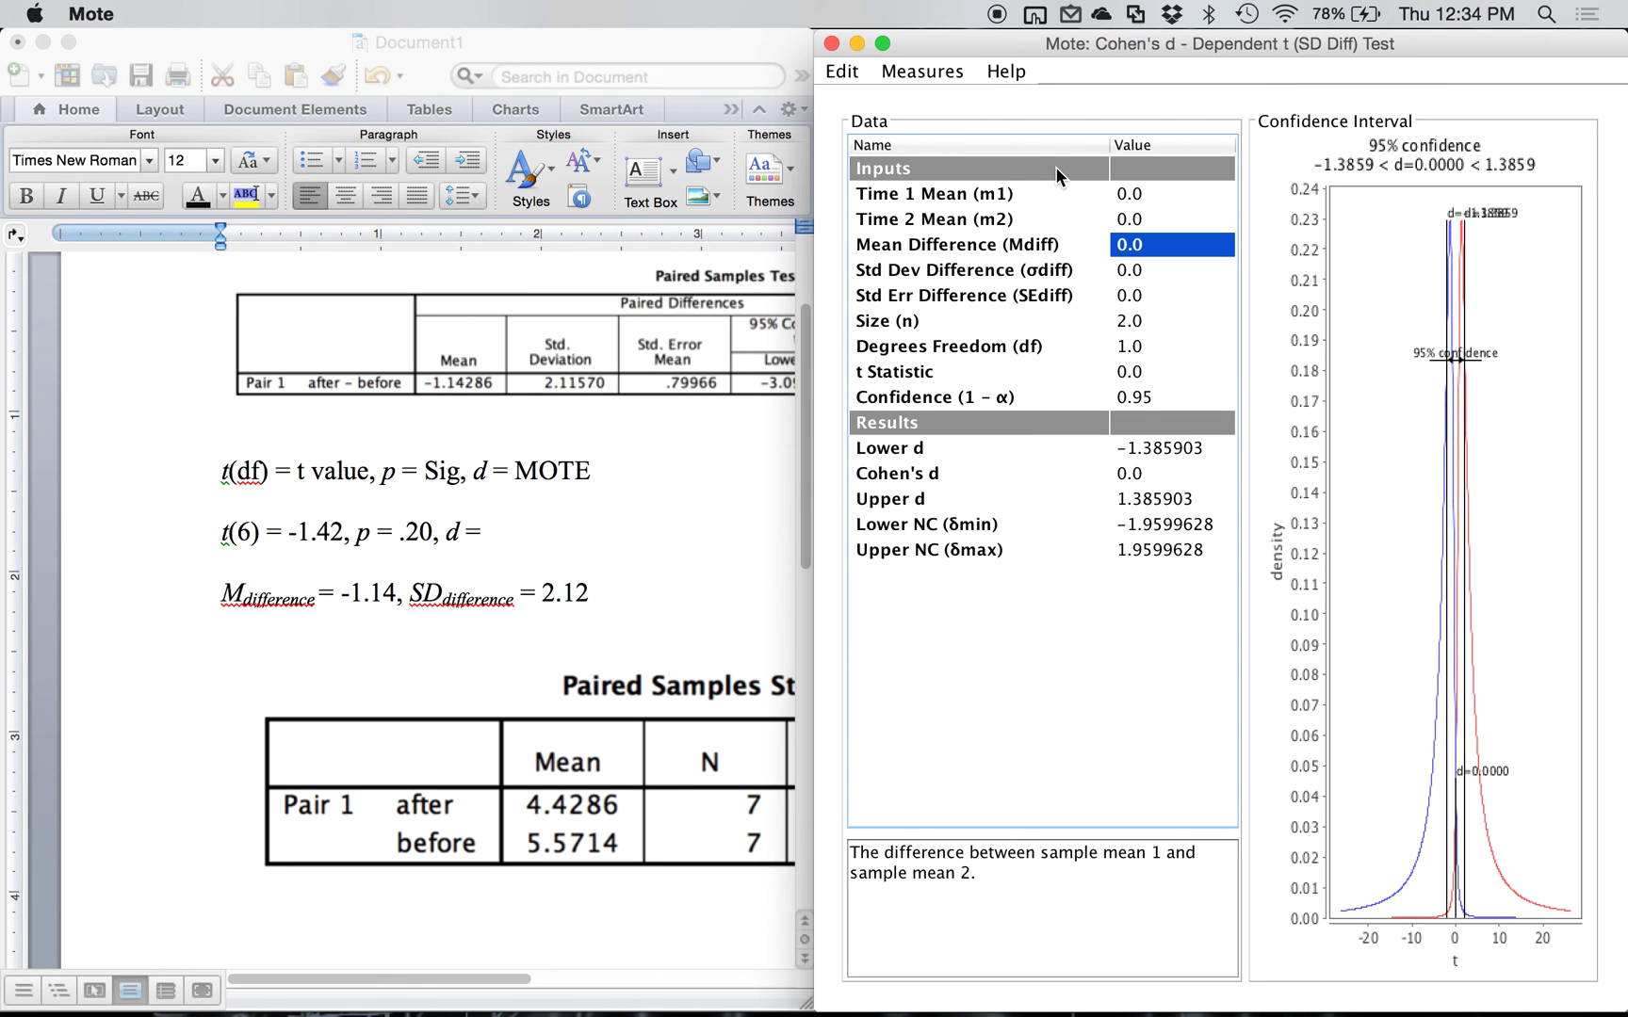
pyautogui.write('-1')
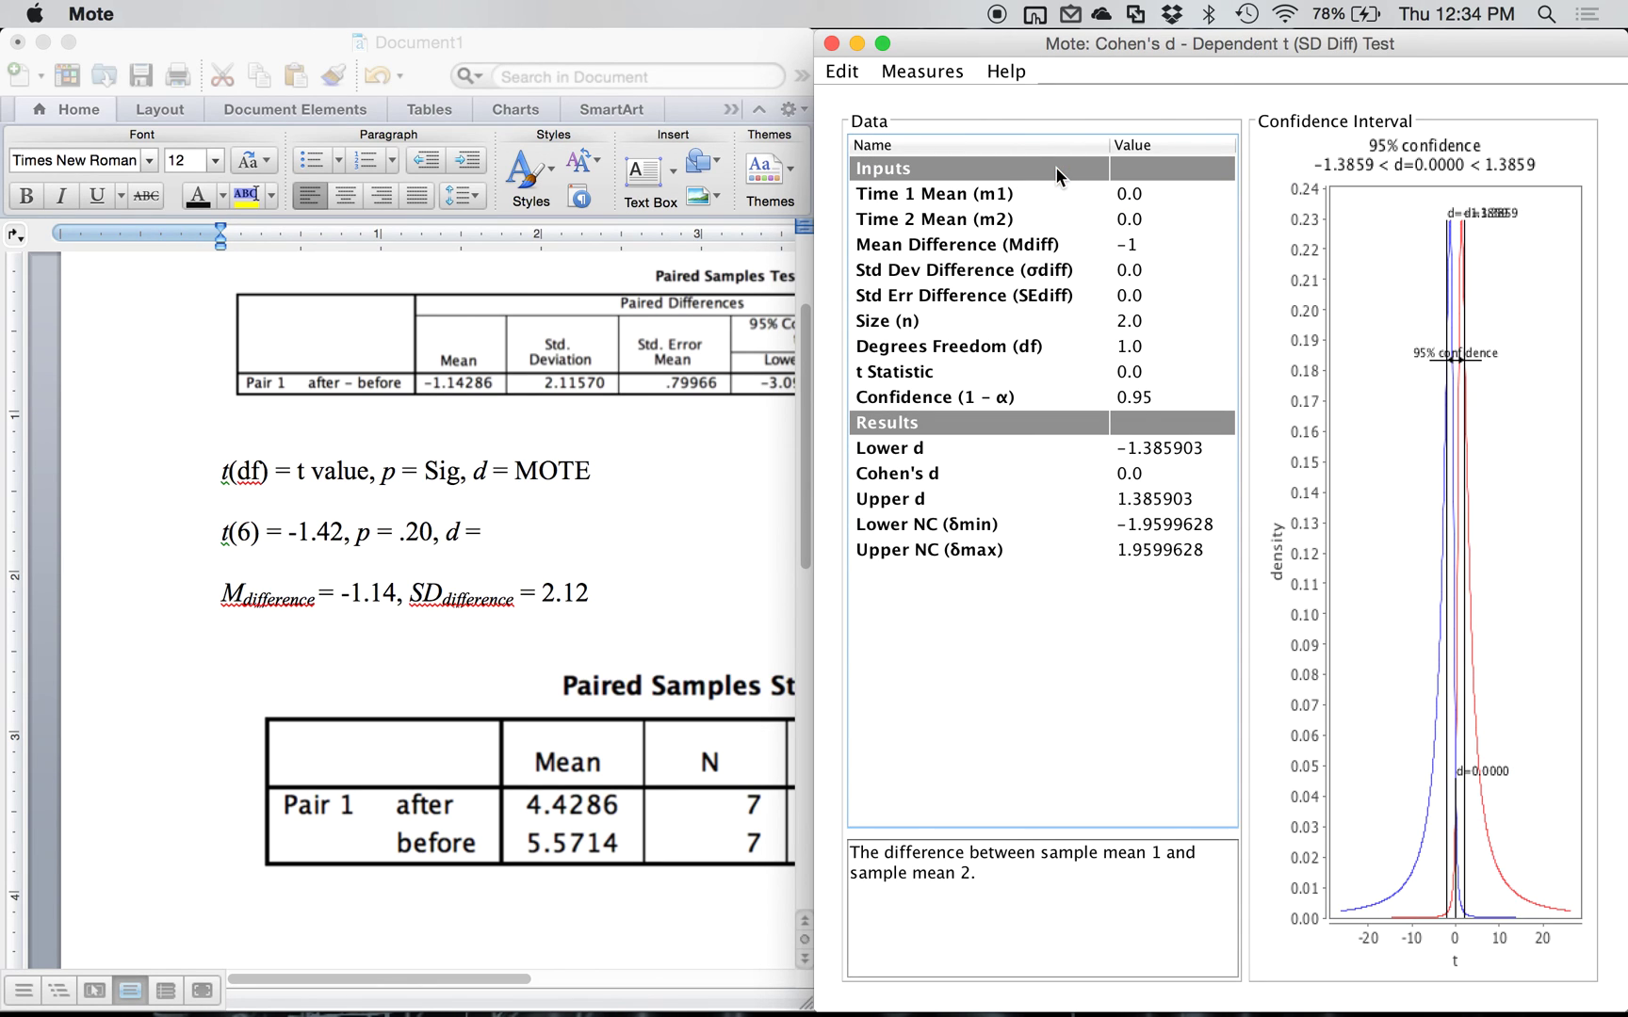
pyautogui.write('.14')
pyautogui.press('Return')
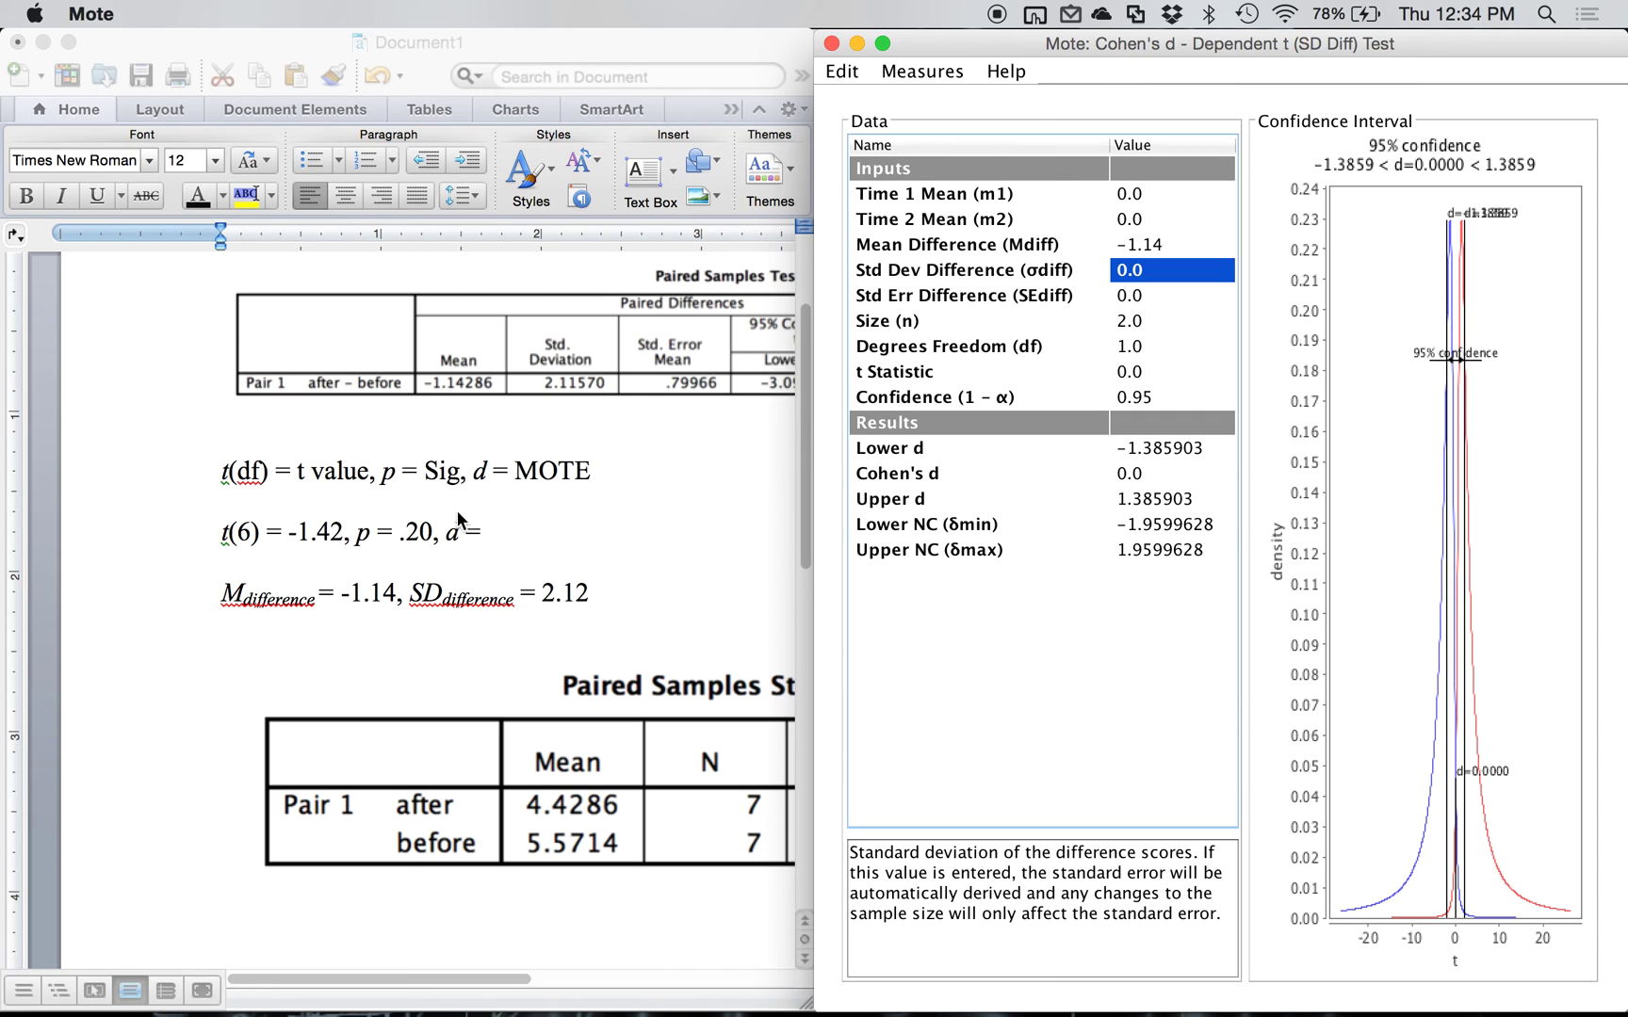
pyautogui.write('2.12')
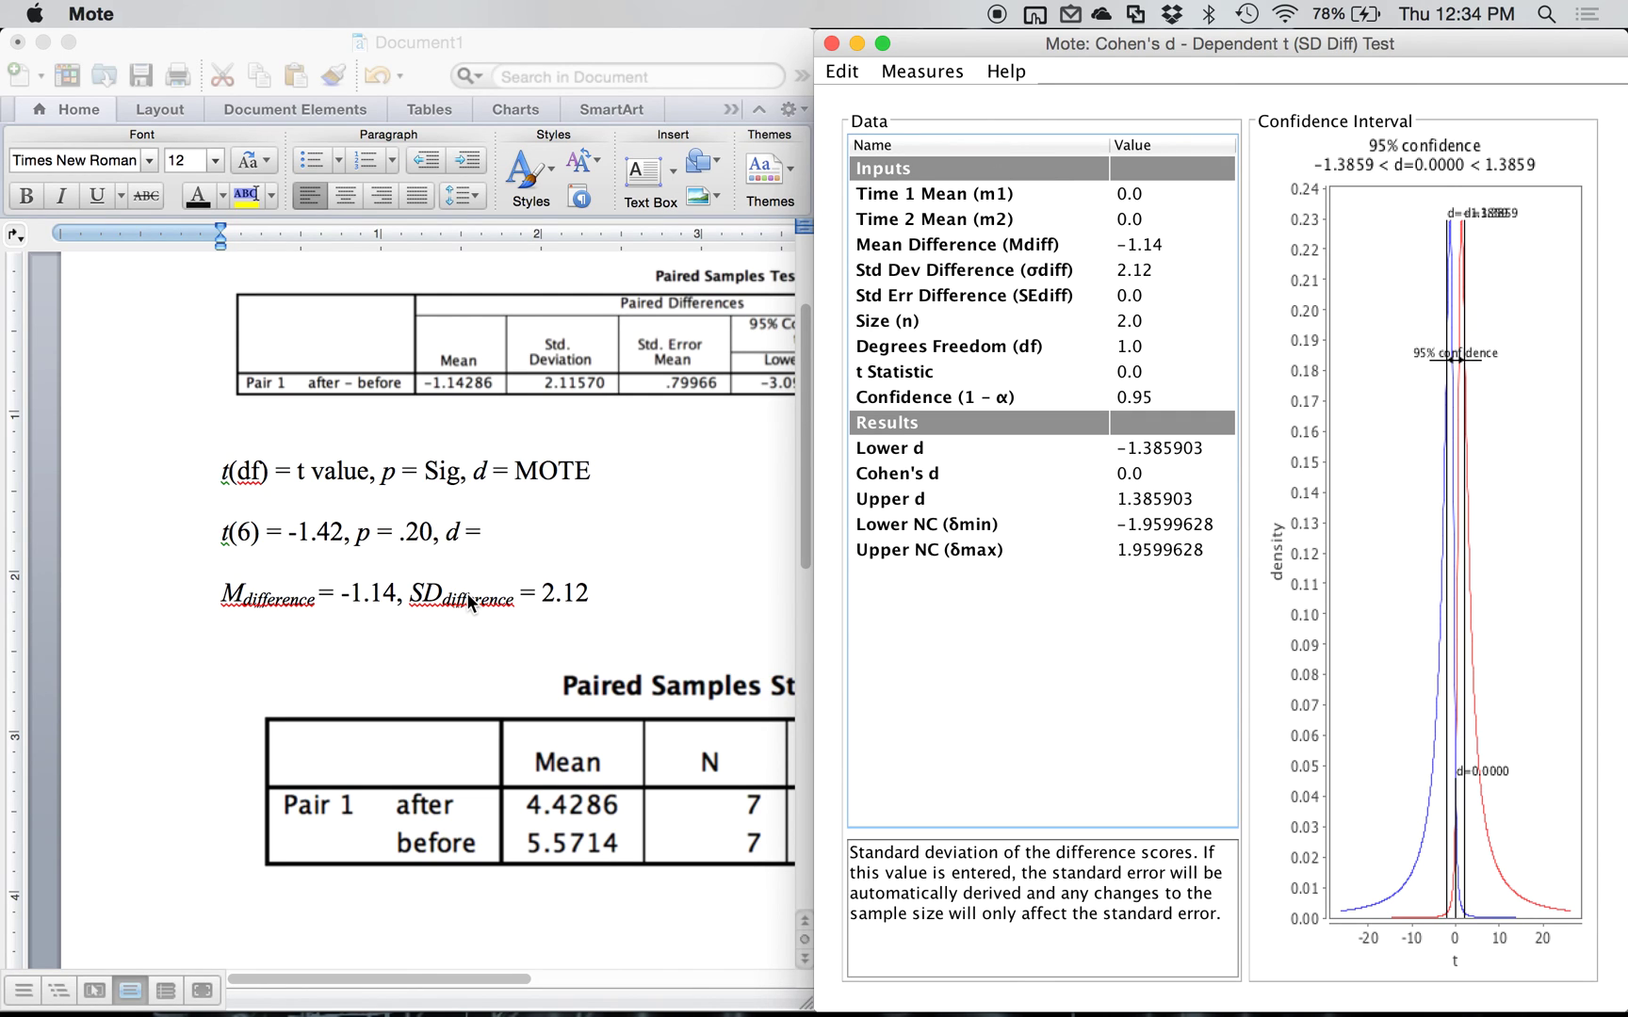
pyautogui.press('Return')
pyautogui.press('Down')
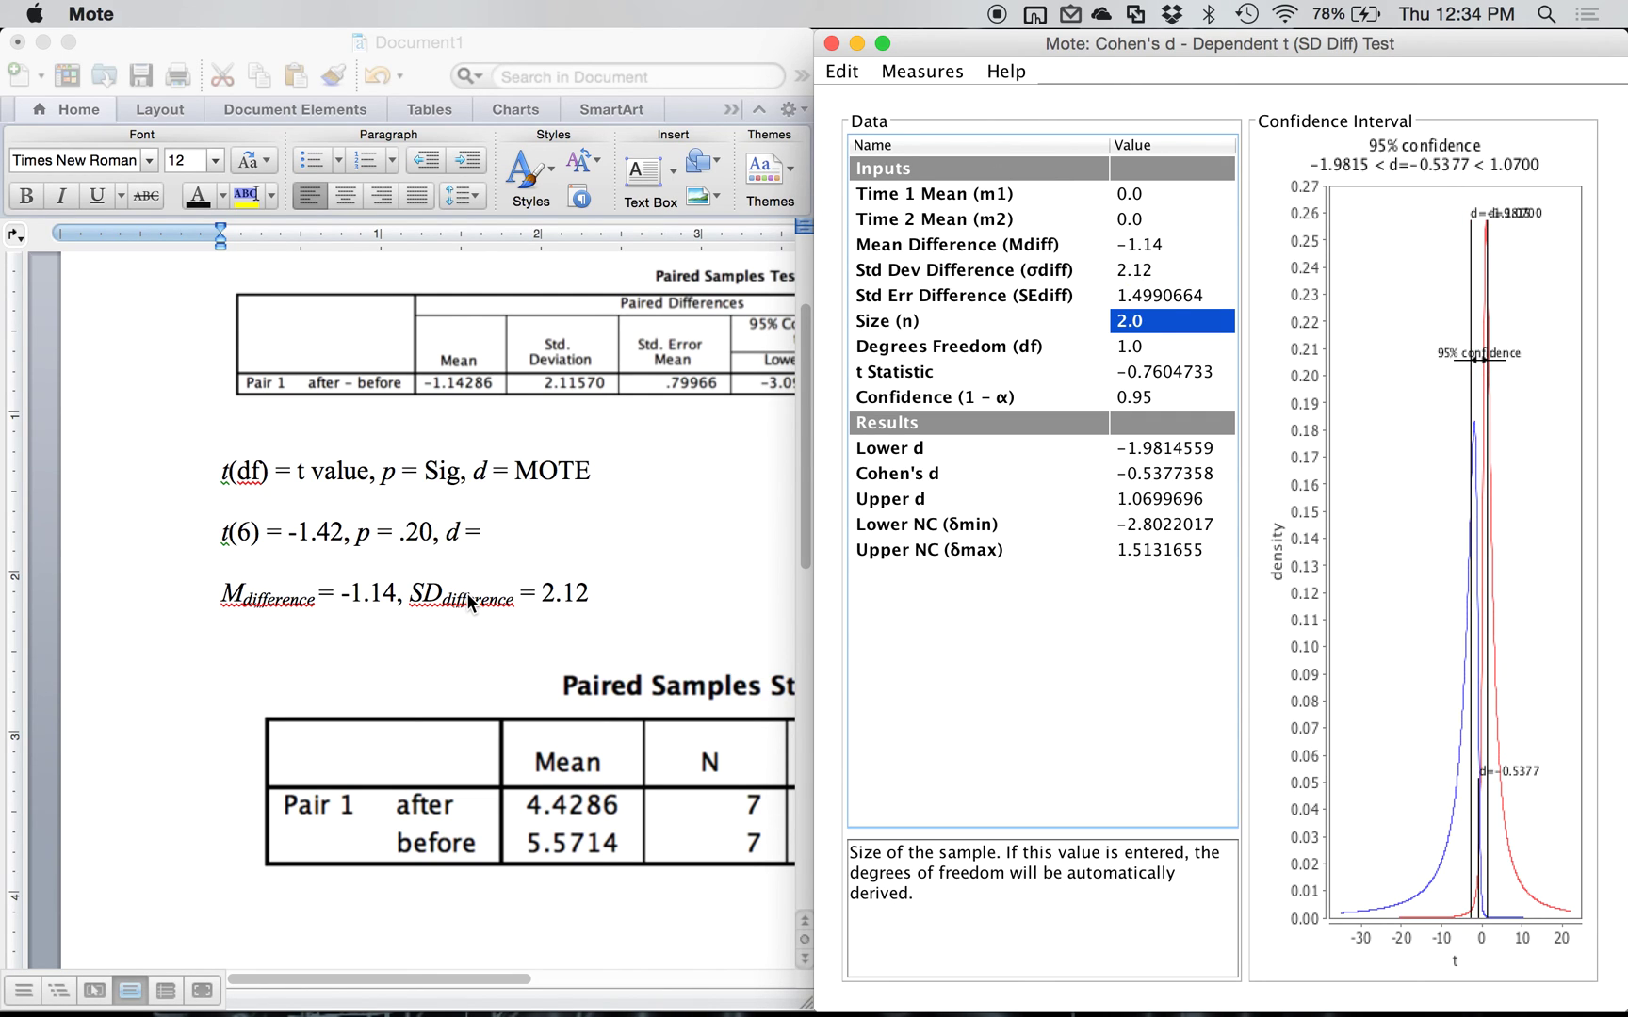
pyautogui.write('7')
pyautogui.press('Return')
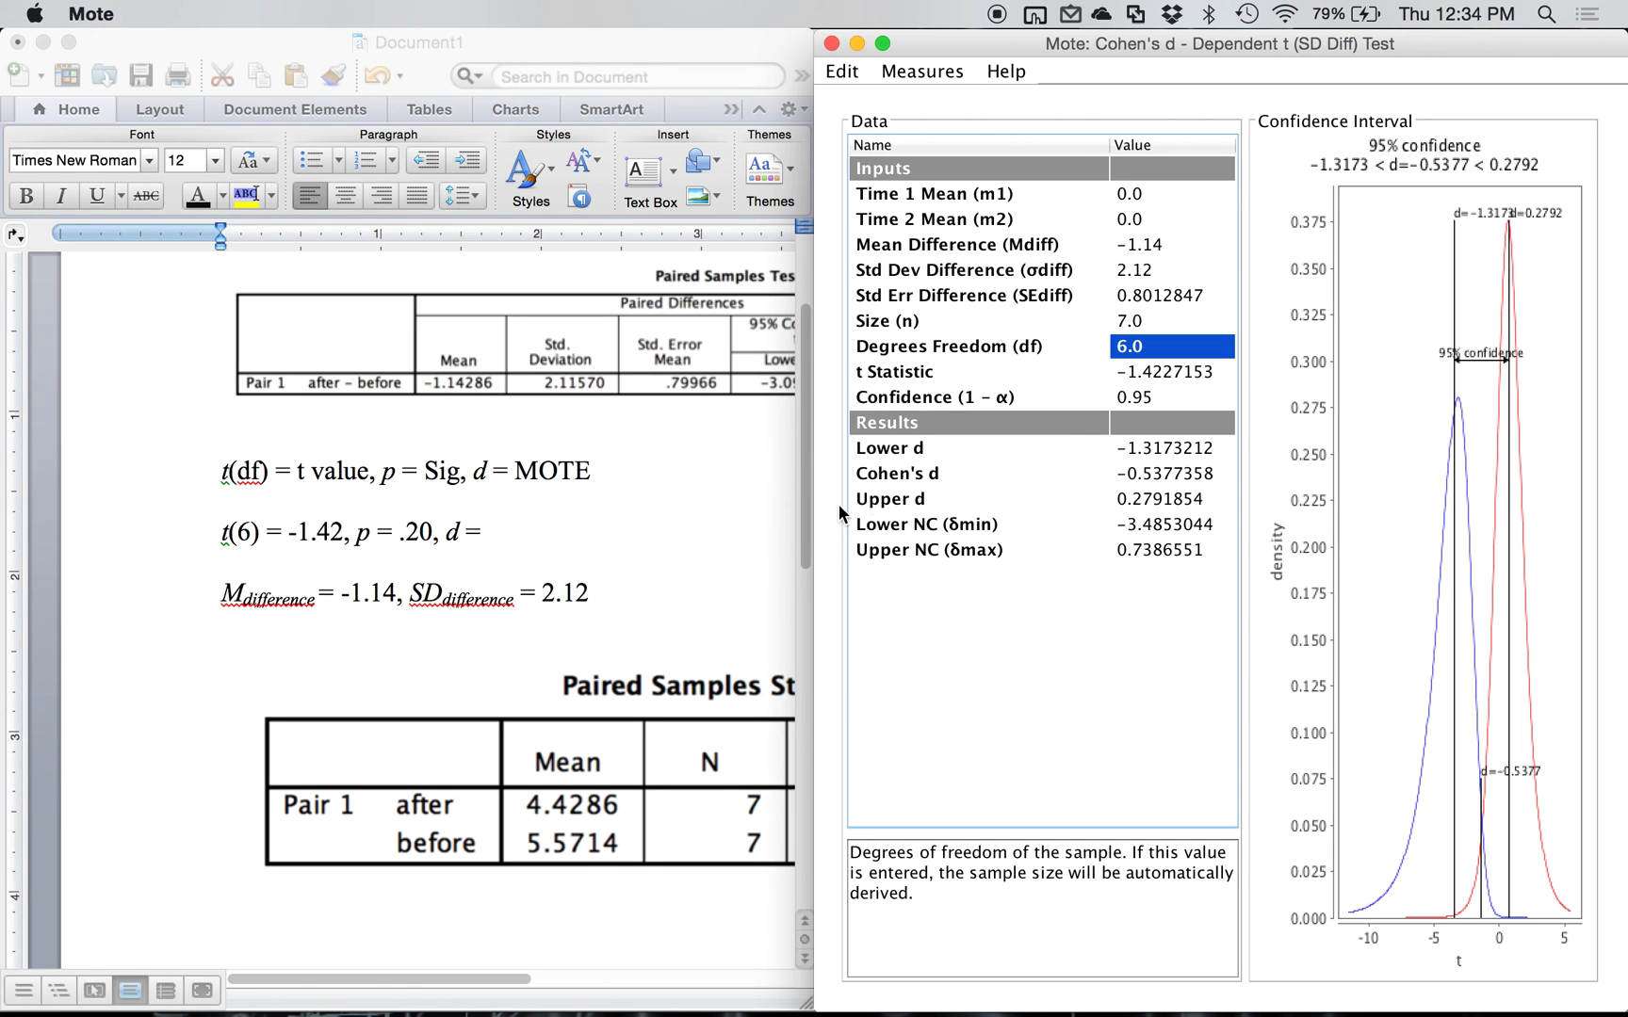
# Step: Type -.54 after 'd =' on the results line and maximize the Word window
pyautogui.click(498, 533)
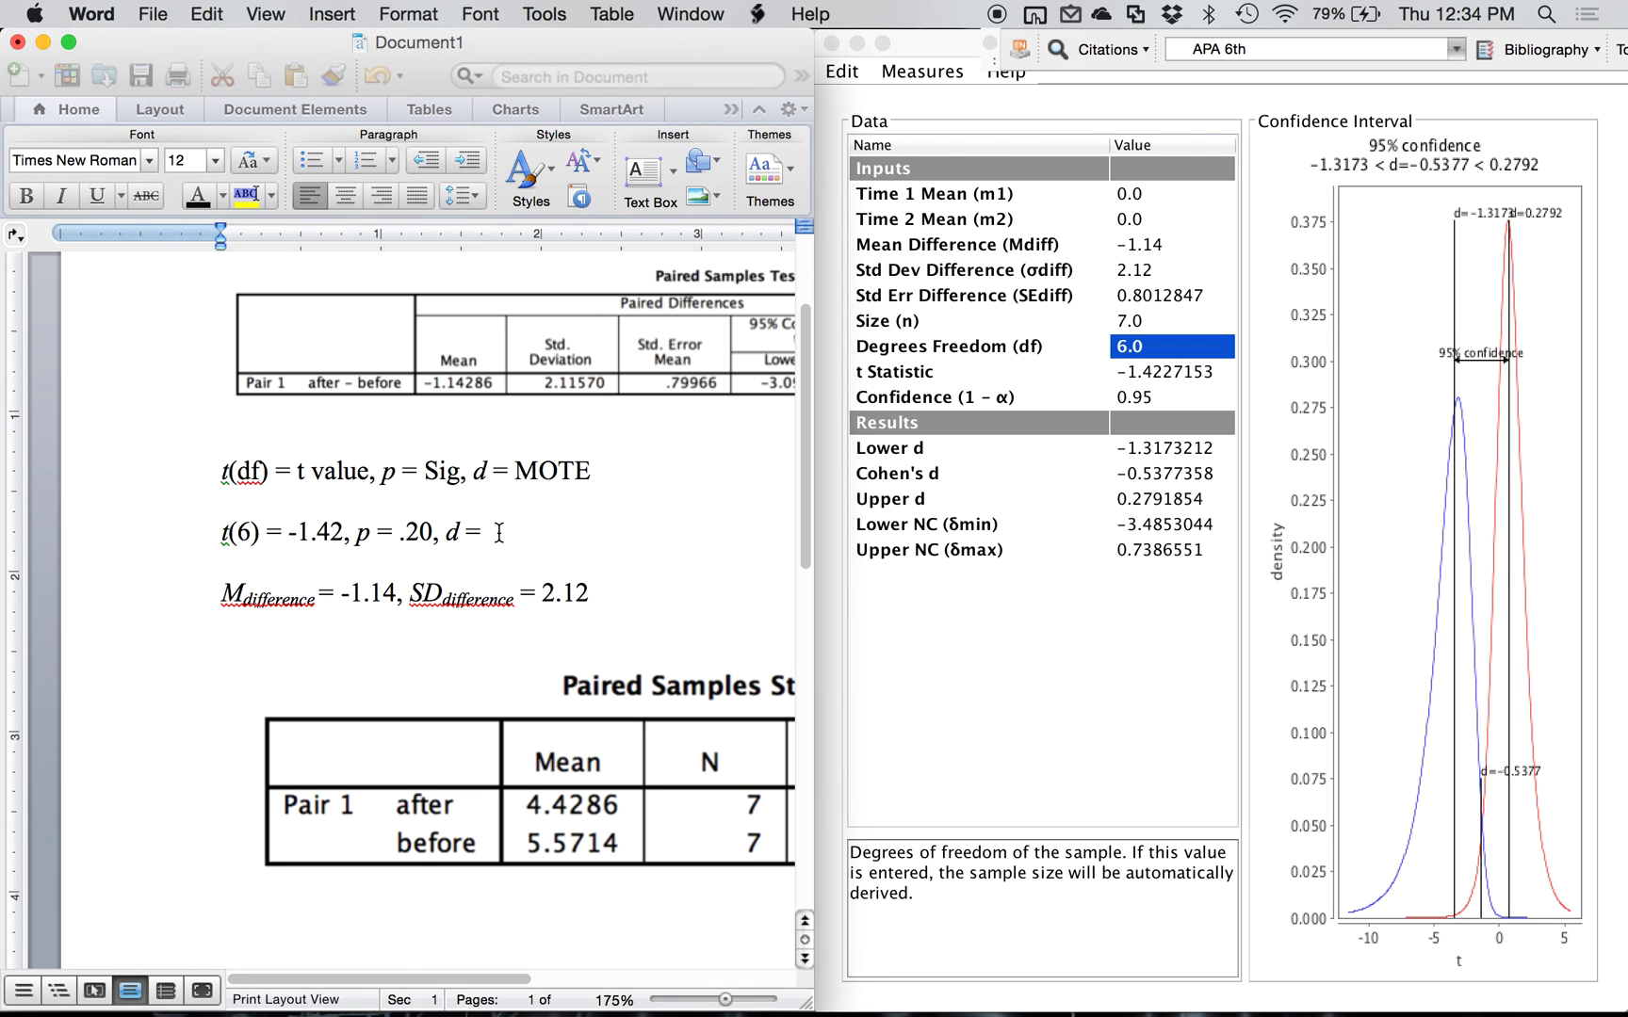
pyautogui.write('-.54')
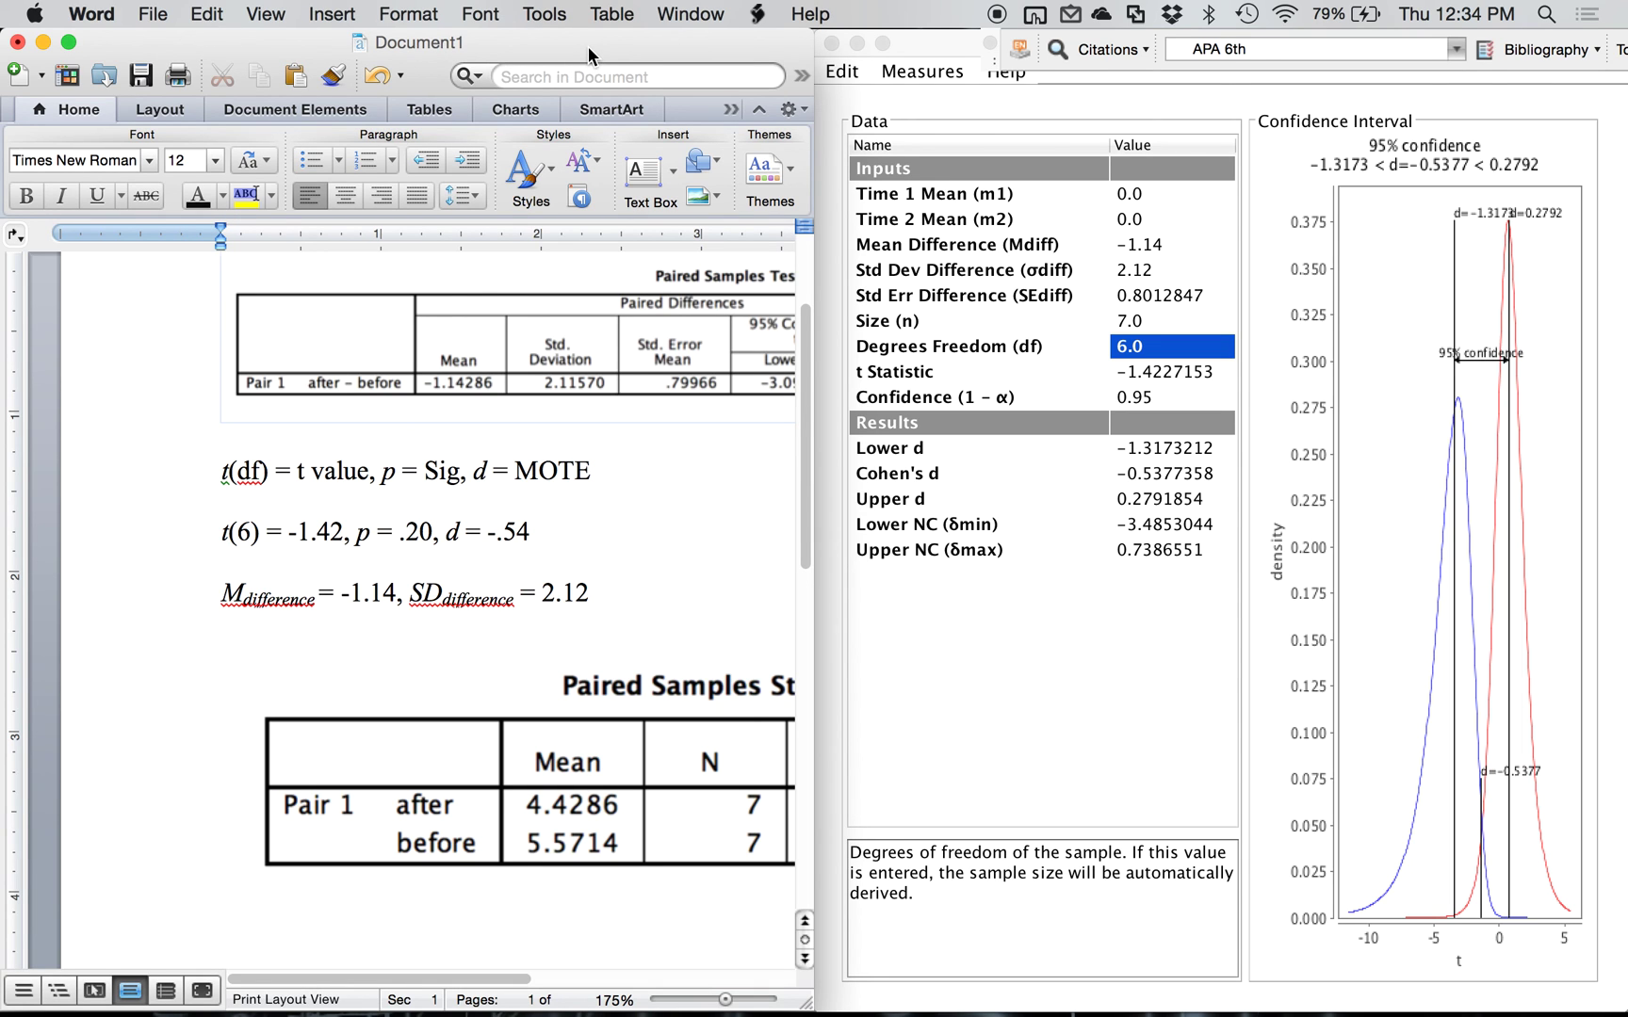
pyautogui.press('super+alt+f')
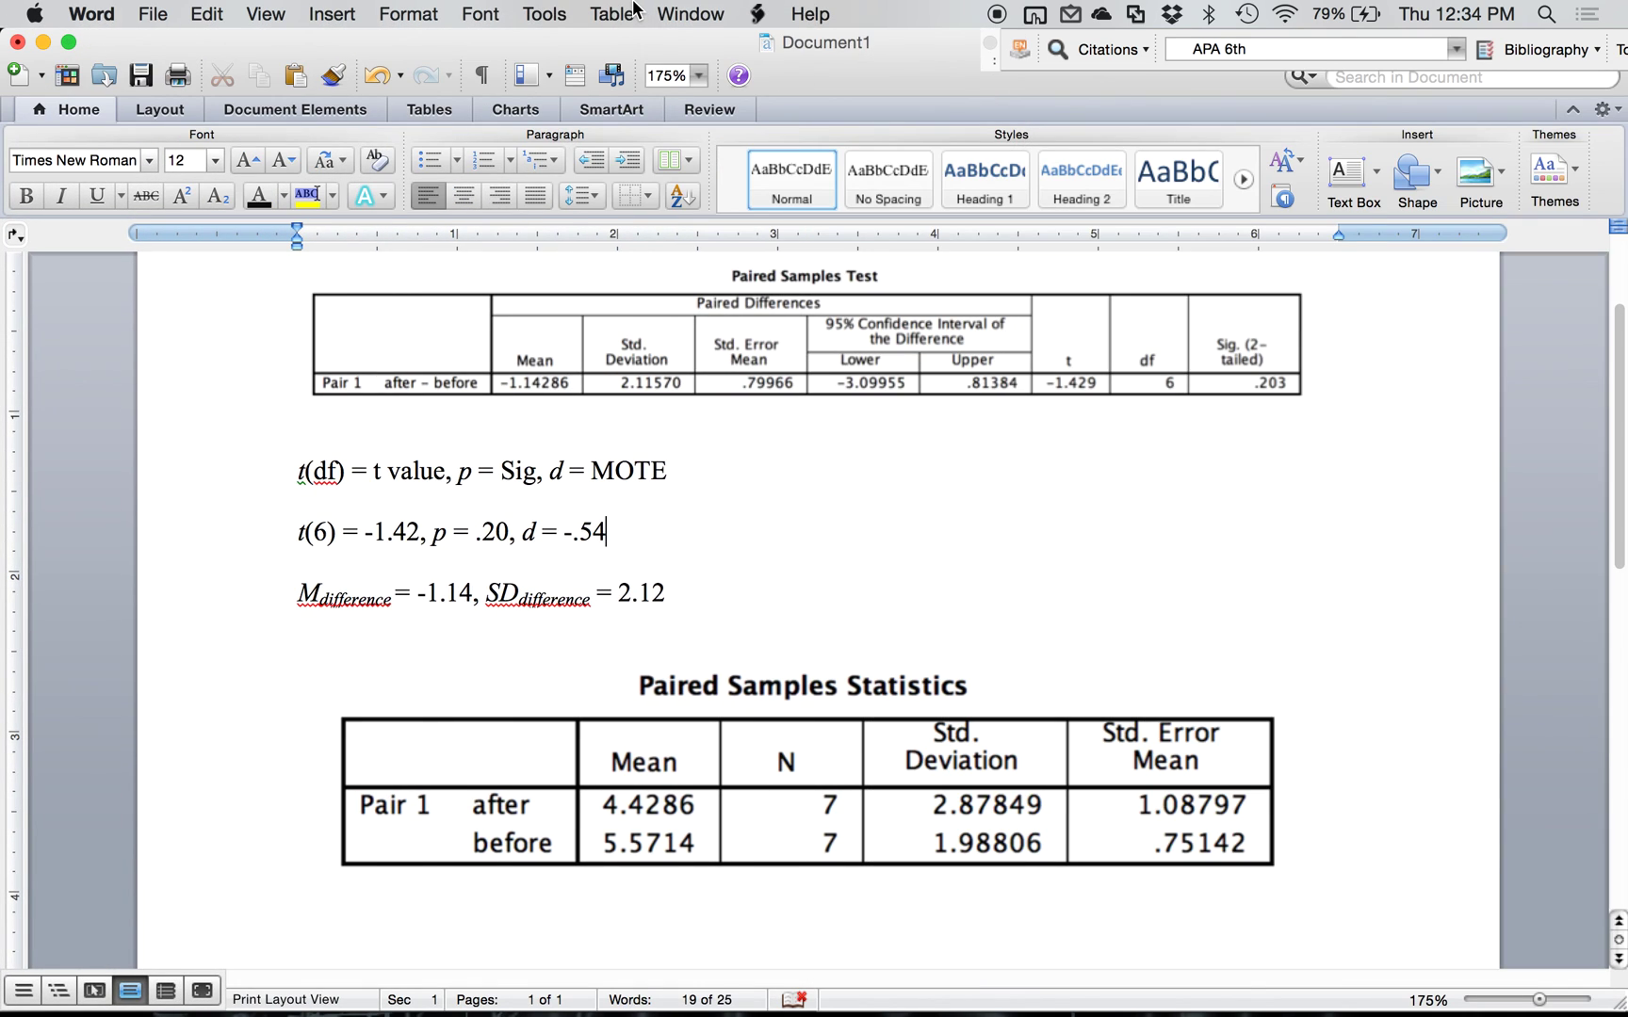